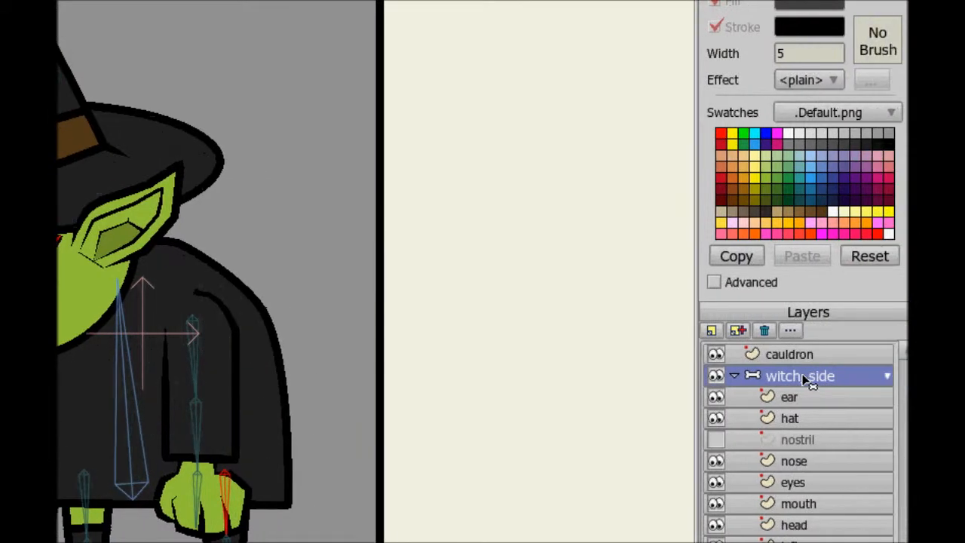
Check the bone binding mode in the witch_side layer's settings
{"action": "double_click", "coordinate": [850, 377]}
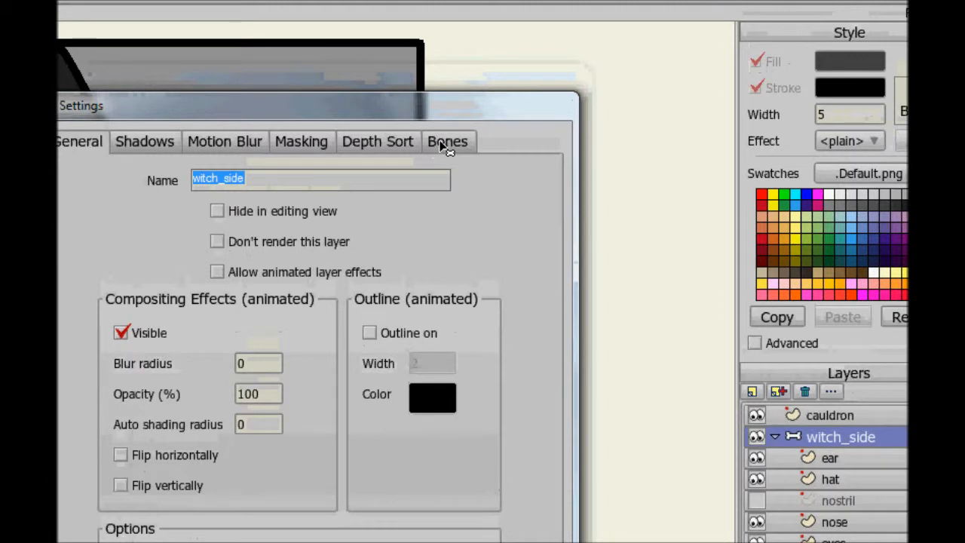
{"action": "left_click", "coordinate": [447, 143]}
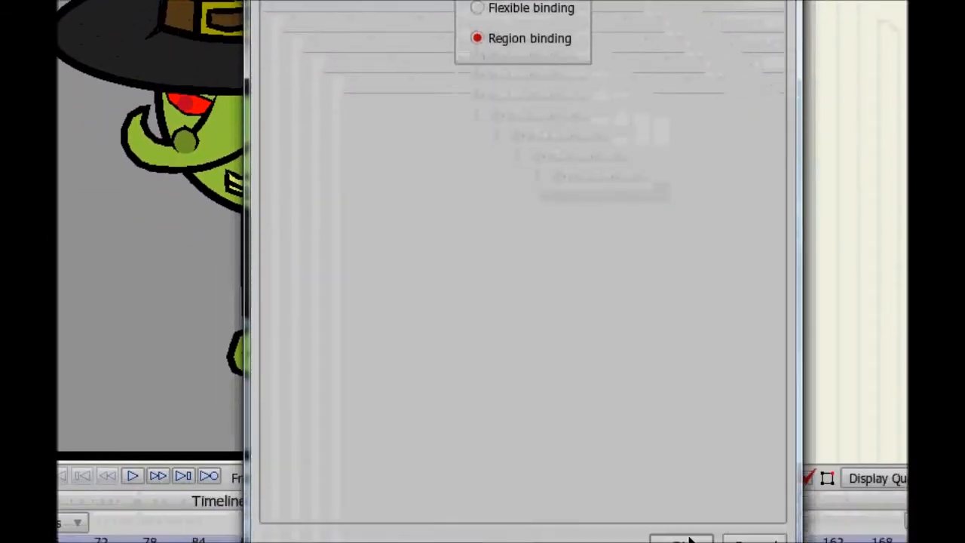
{"action": "left_click", "coordinate": [687, 536]}
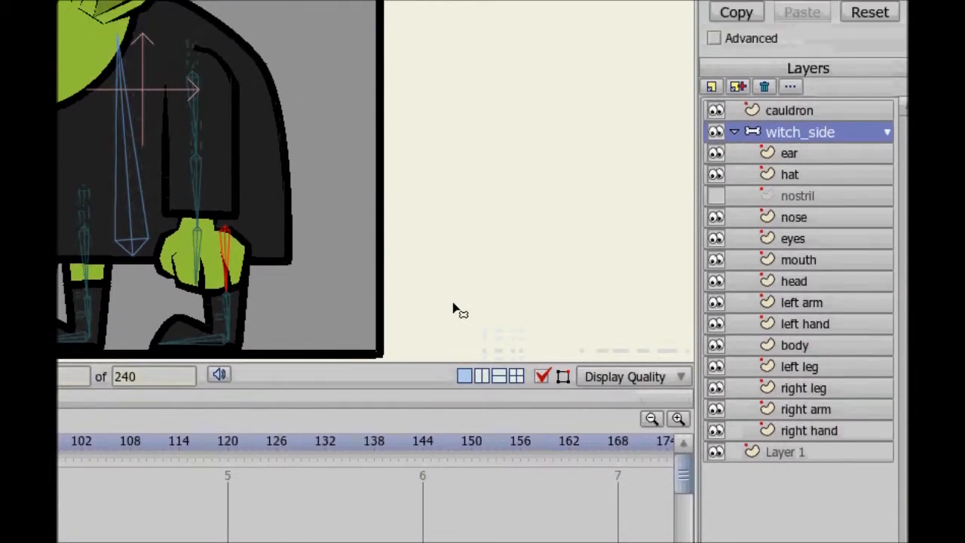
Test region binding by manipulating the witch's hat bones and watching how the artwork follows
{"action": "key", "text": "z"}
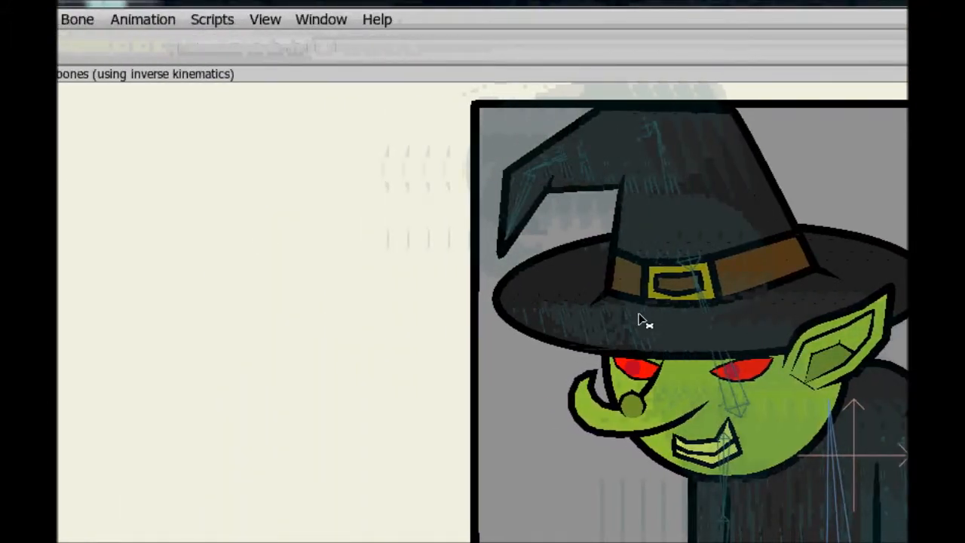
{"action": "left_click_drag", "start_coordinate": [178, 162], "coordinate": [166, 199]}
{"action": "left_click_drag", "start_coordinate": [512, 300], "coordinate": [477, 276]}
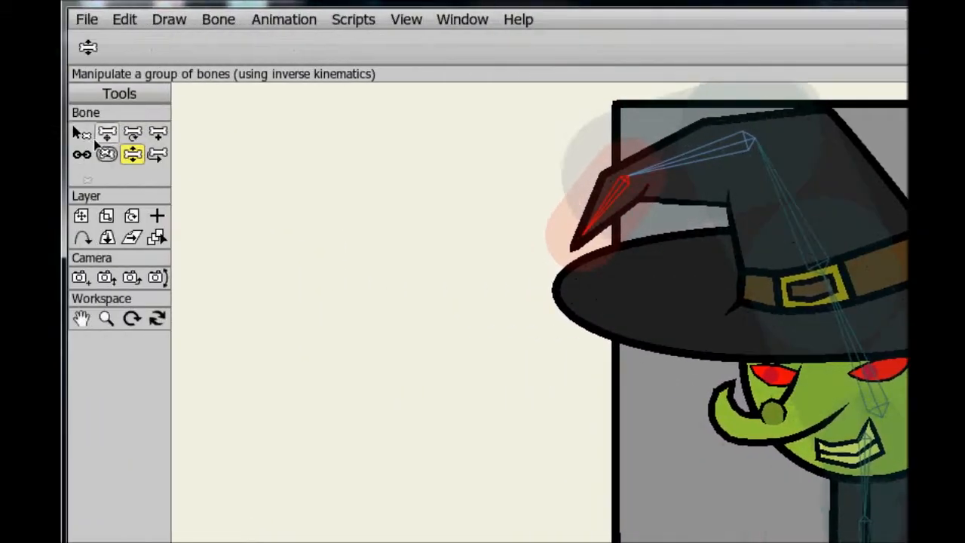
Switch the witch_side layer's binding mode to Flexible binding
{"action": "left_click", "coordinate": [81, 133]}
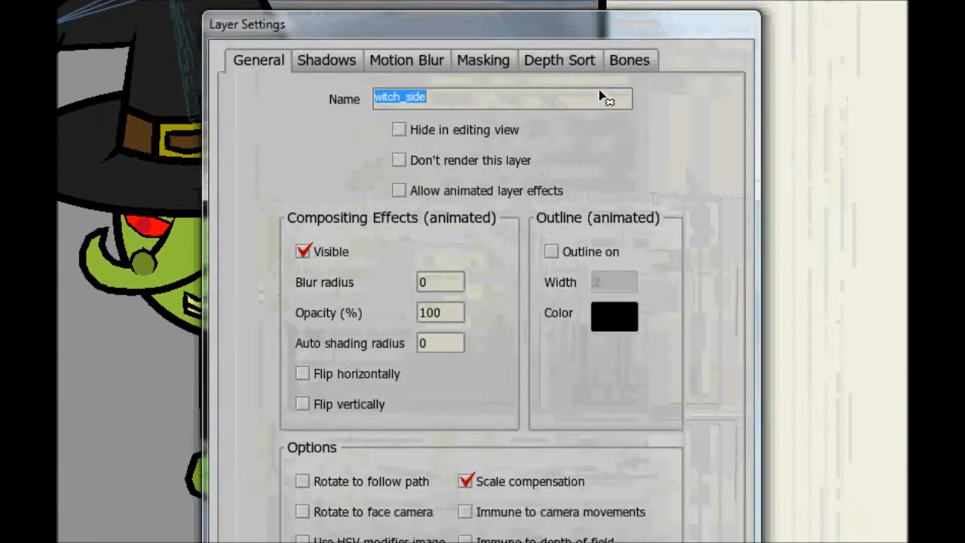
{"action": "left_click", "coordinate": [615, 63]}
{"action": "left_click", "coordinate": [499, 135]}
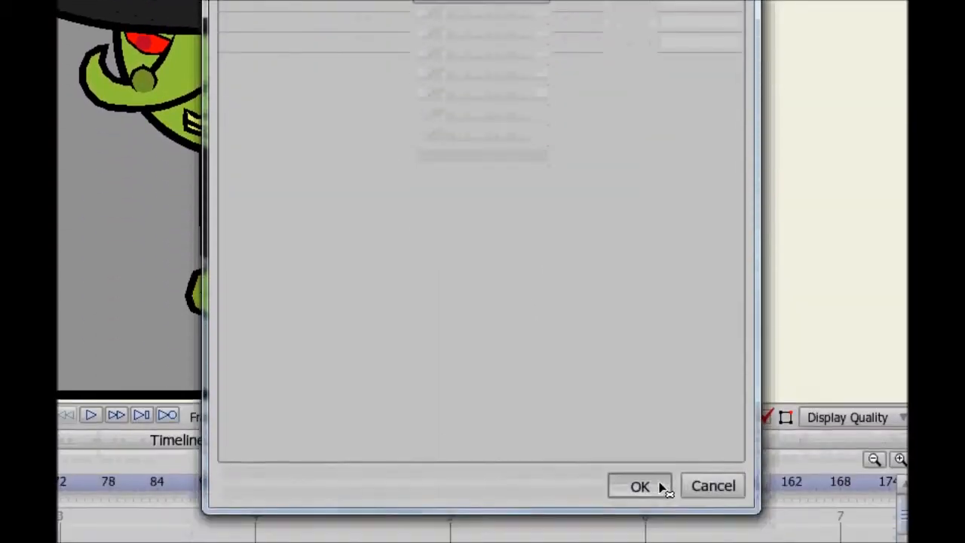
{"action": "left_click", "coordinate": [661, 486]}
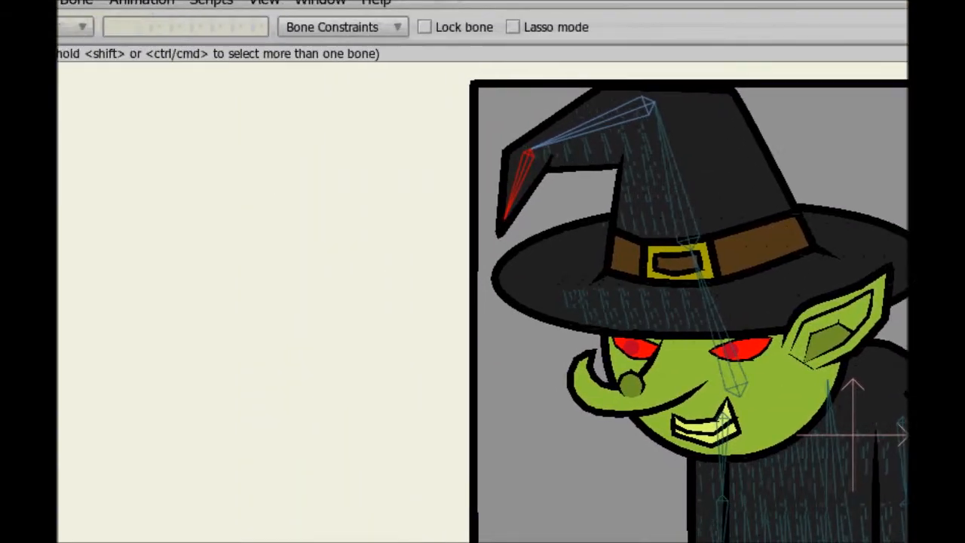
Test flexible binding by pulling the hat tip and body bones to see how the whole character distorts
{"action": "left_click", "coordinate": [134, 155]}
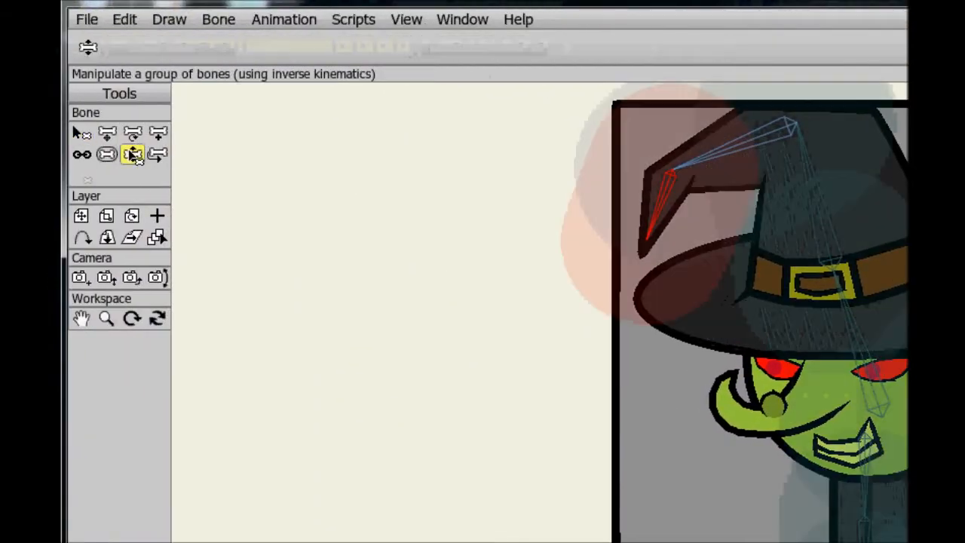
{"action": "left_click_drag", "start_coordinate": [712, 220], "coordinate": [592, 299]}
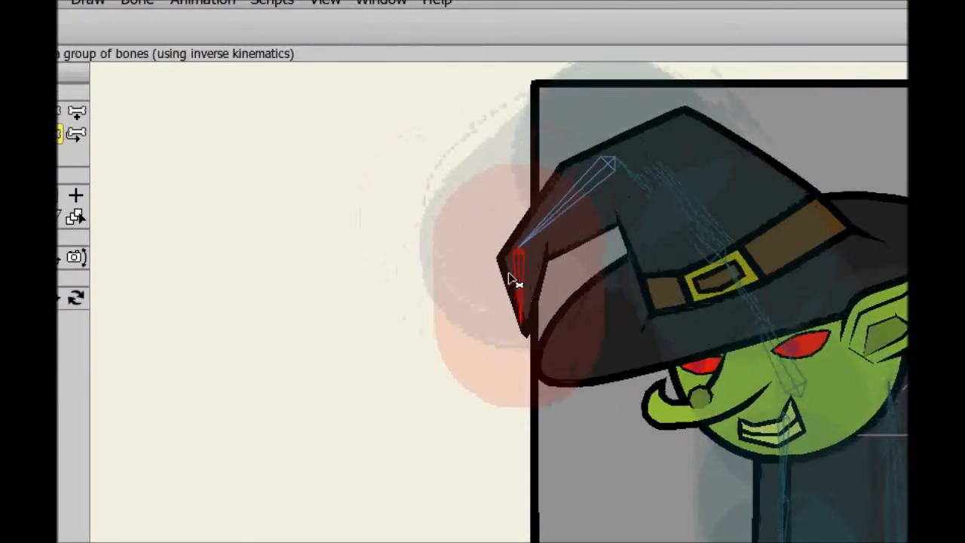
{"action": "left_click_drag", "start_coordinate": [510, 276], "coordinate": [528, 254]}
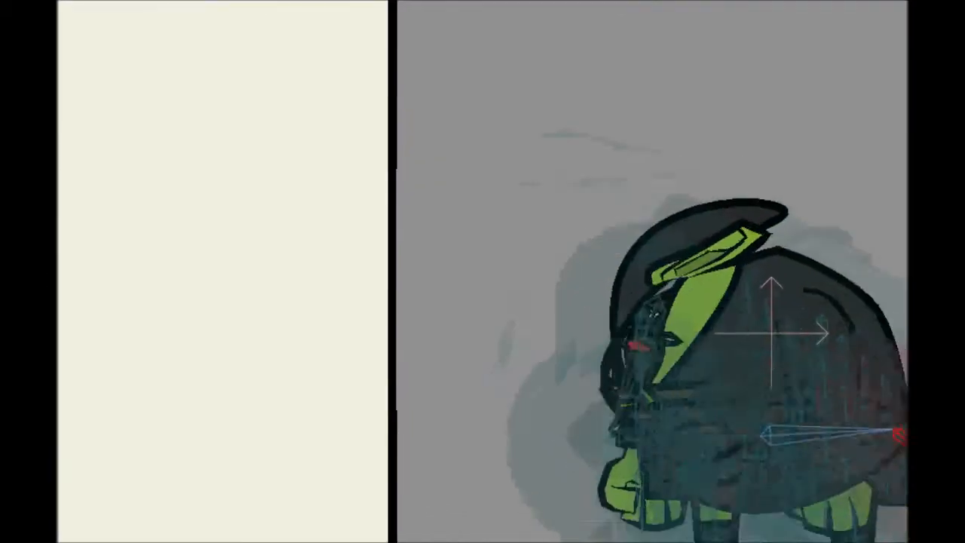
{"action": "left_click_drag", "start_coordinate": [899, 434], "coordinate": [268, 220]}
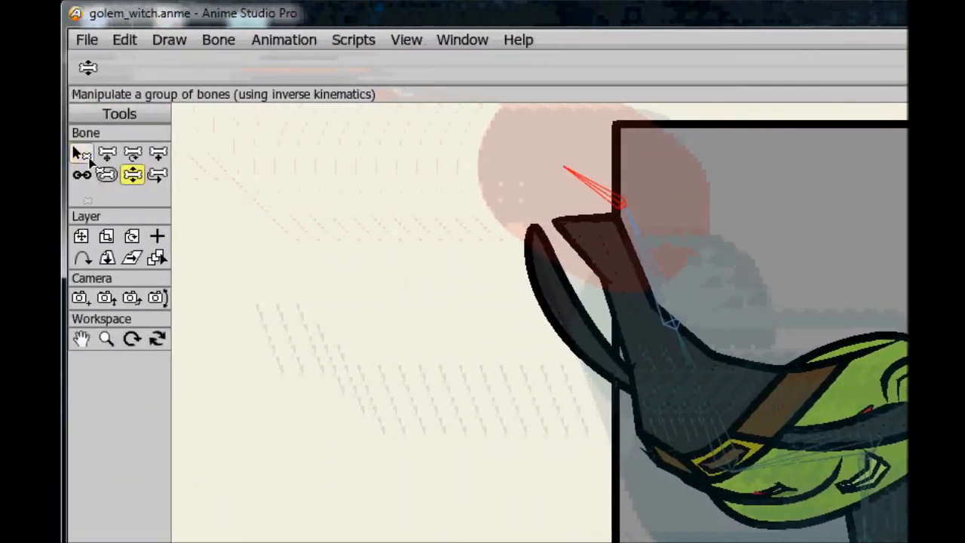
Set the witch_side layer's binding mode back to Region binding
{"action": "left_click", "coordinate": [82, 153]}
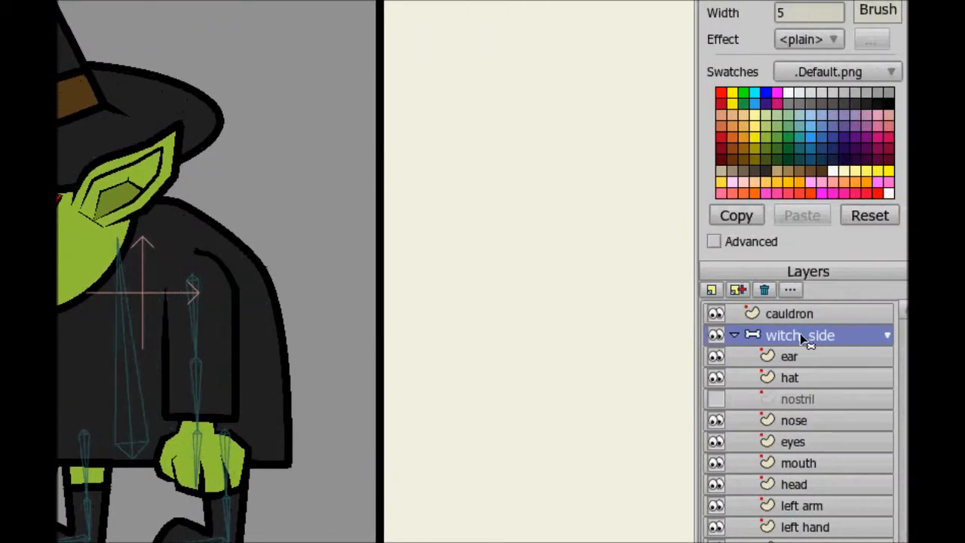
{"action": "double_click", "coordinate": [805, 339]}
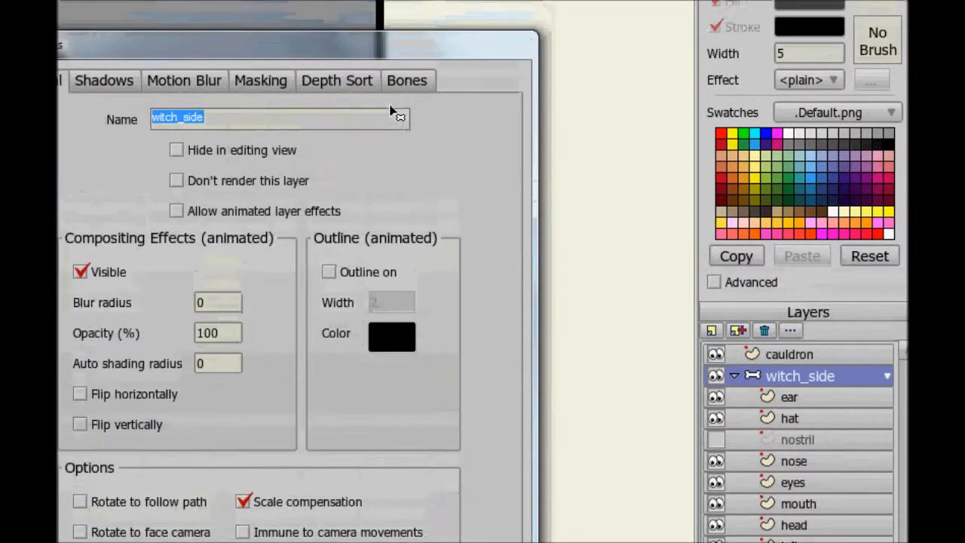
{"action": "left_click", "coordinate": [401, 42]}
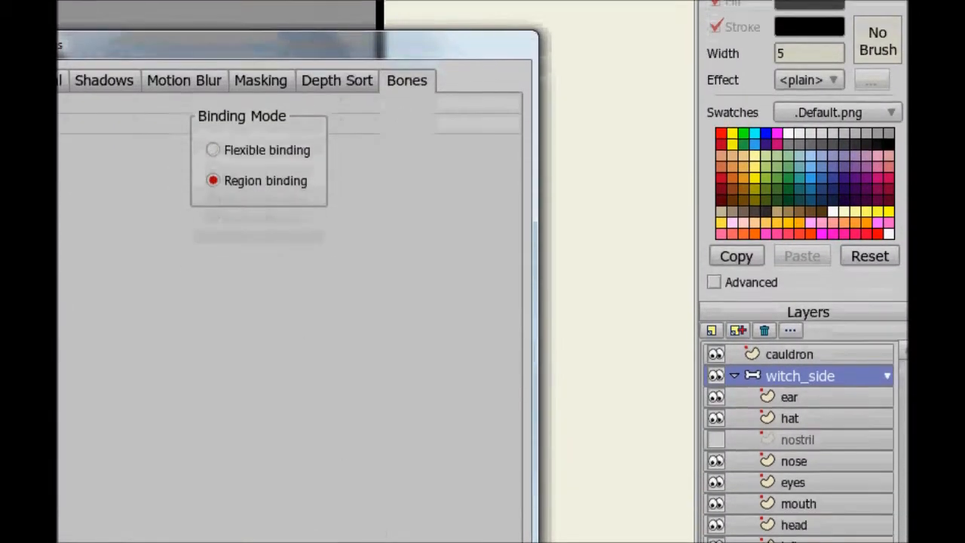
{"action": "left_click", "coordinate": [415, 403]}
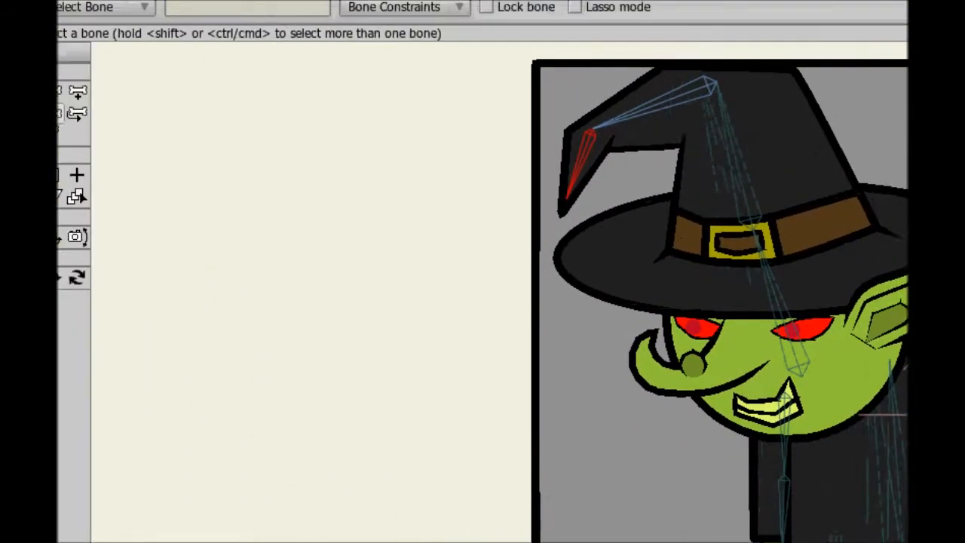
Manipulate the hat tip bone again to compare the deformation under the restored binding mode
{"action": "left_click", "coordinate": [132, 134]}
{"action": "left_click_drag", "start_coordinate": [630, 216], "coordinate": [573, 195]}
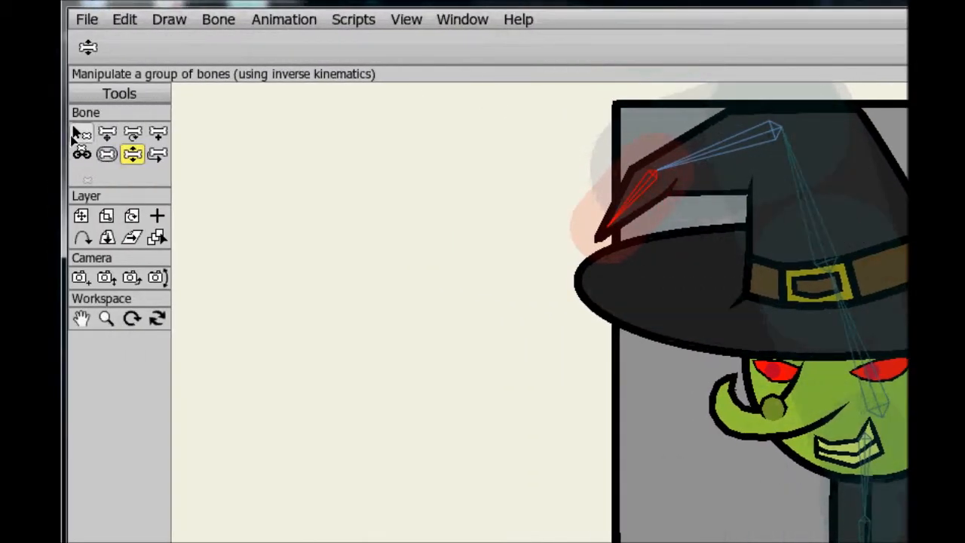
{"action": "left_click", "coordinate": [78, 132]}
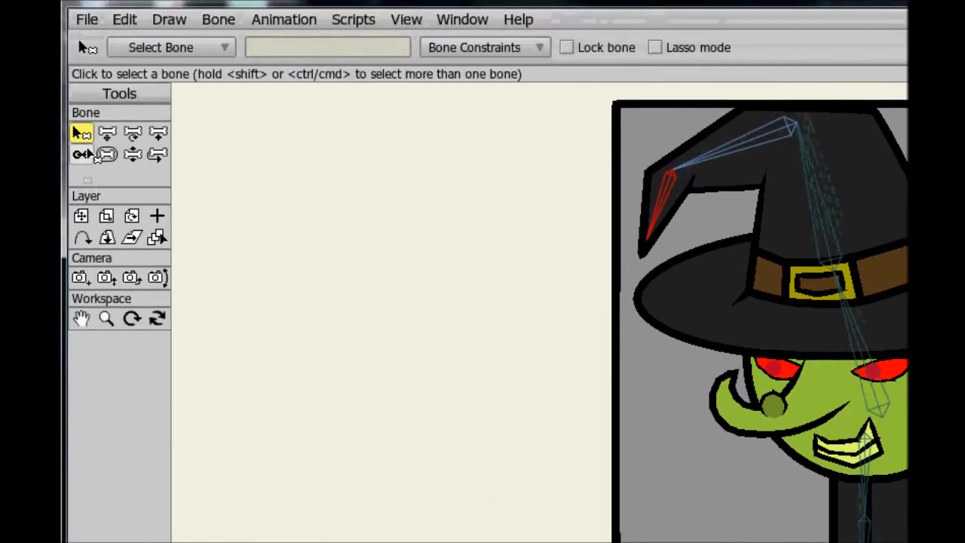
Adjust the bone strength of the hat's tip bone so its influence area fits closely around the tip
{"action": "left_click", "coordinate": [109, 155]}
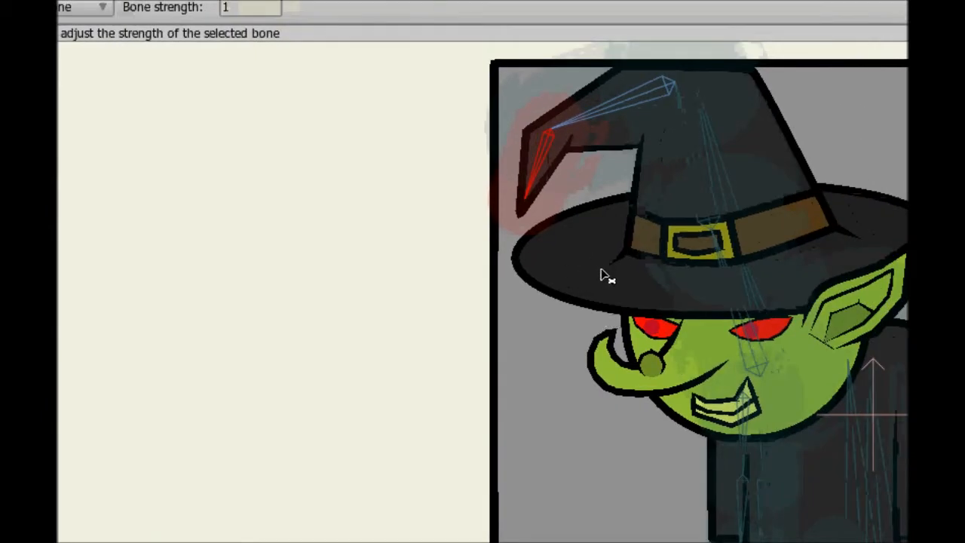
{"action": "scroll", "coordinate": [724, 337], "scroll_direction": "down", "scroll_amount": 2}
{"action": "scroll", "coordinate": [719, 337], "scroll_direction": "up", "scroll_amount": 3}
{"action": "left_click_drag", "start_coordinate": [500, 217], "coordinate": [551, 378]}
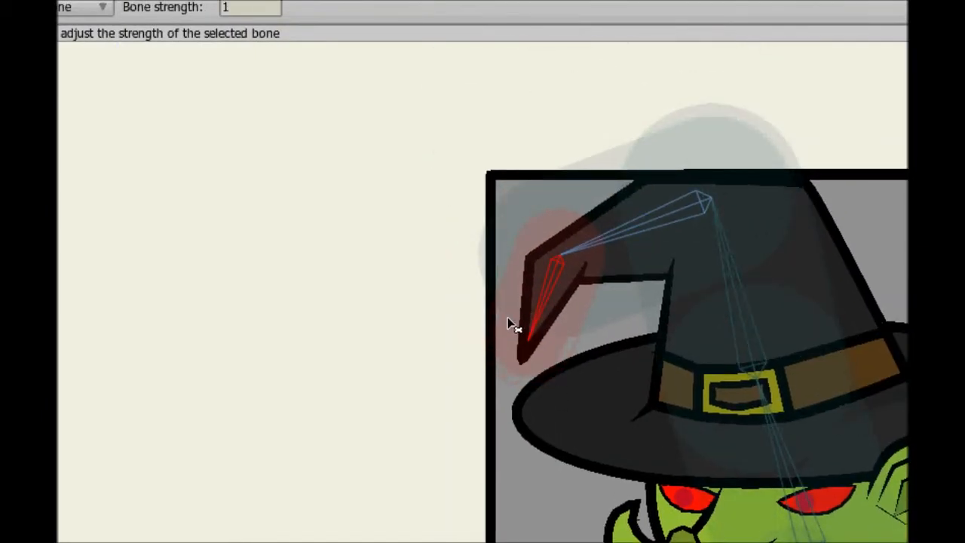
{"action": "left_click_drag", "start_coordinate": [513, 324], "coordinate": [537, 300]}
Adjust the bone strengths of the hat crown, head and torso bones to fit the artwork they control
{"action": "left_click", "coordinate": [679, 239]}
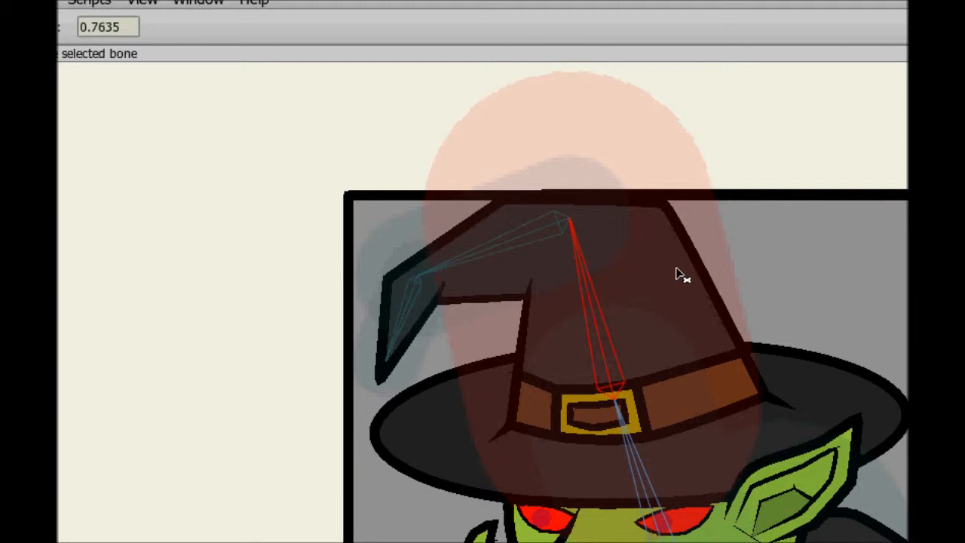
{"action": "left_click_drag", "start_coordinate": [653, 288], "coordinate": [638, 305]}
{"action": "left_click_drag", "start_coordinate": [691, 394], "coordinate": [659, 226]}
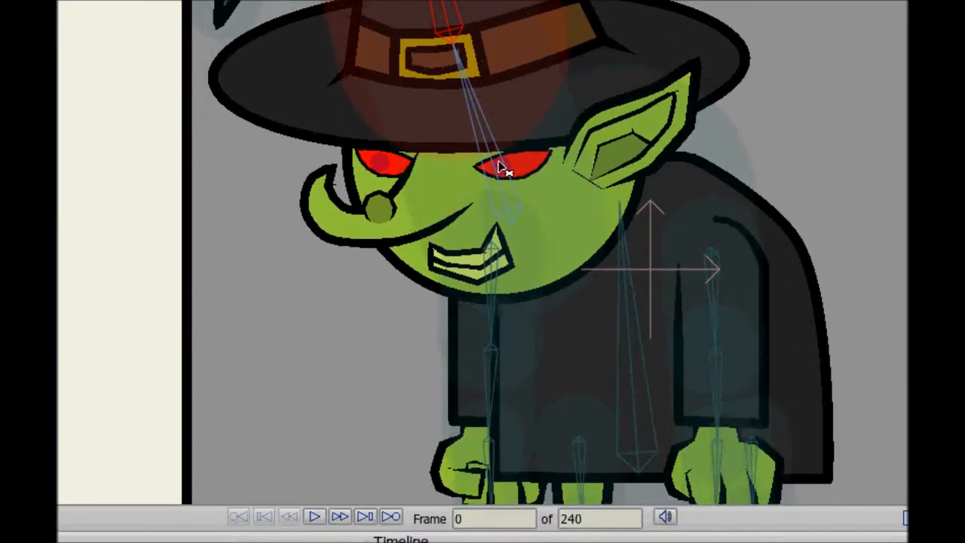
{"action": "left_click_drag", "start_coordinate": [688, 341], "coordinate": [589, 183]}
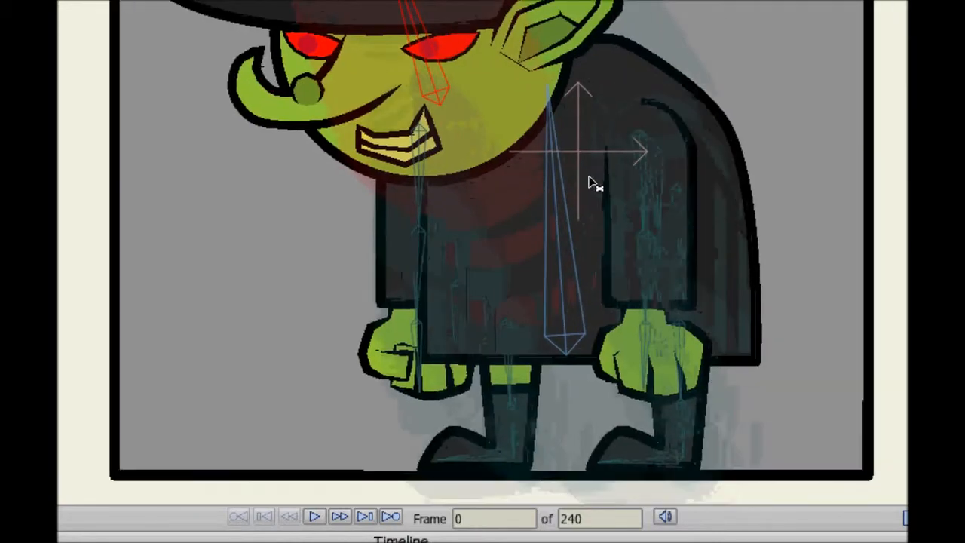
{"action": "left_click", "coordinate": [569, 191]}
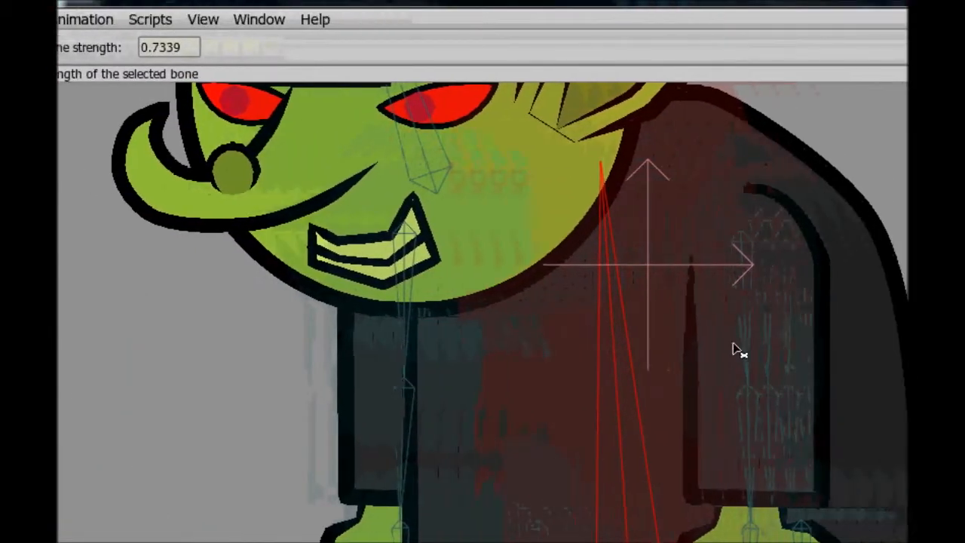
Adjust the bone strengths of the arm, hand and foot bones so each influence area fits its own limb
{"action": "left_click", "coordinate": [445, 203]}
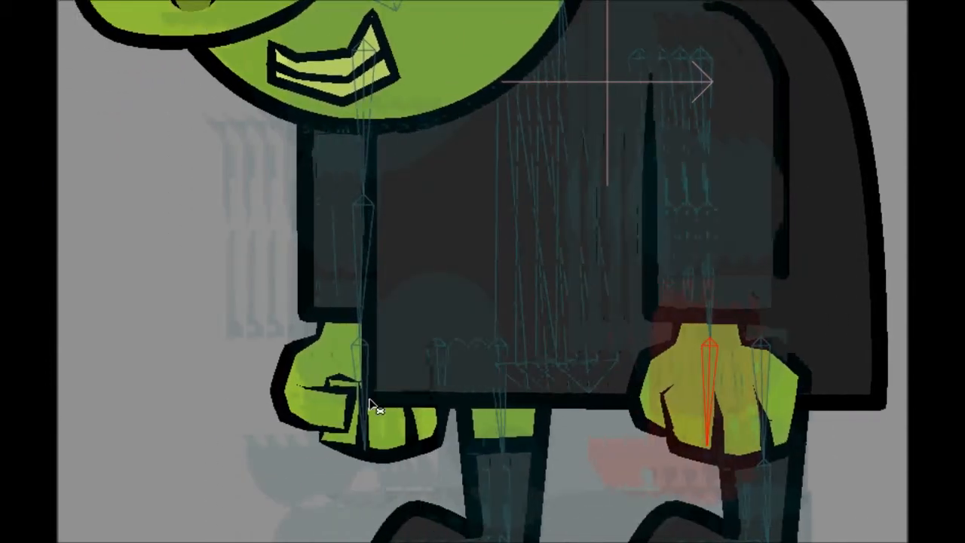
{"action": "left_click", "coordinate": [311, 498]}
{"action": "left_click", "coordinate": [344, 144]}
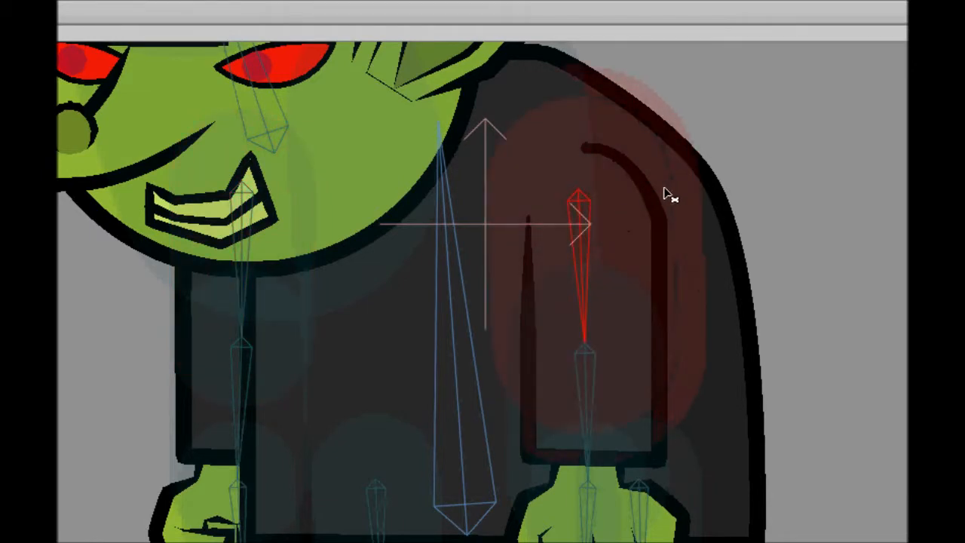
{"action": "left_click_drag", "start_coordinate": [671, 196], "coordinate": [586, 253]}
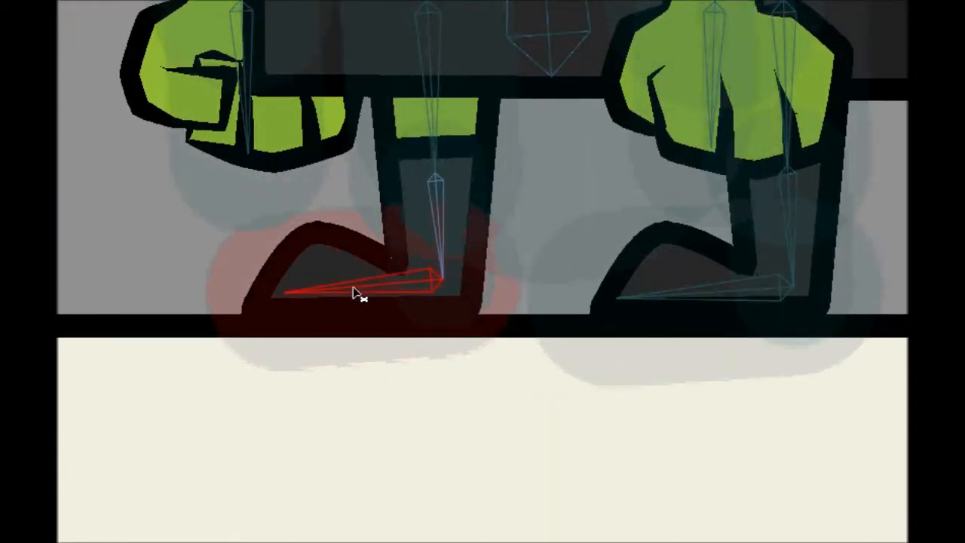
{"action": "left_click", "coordinate": [616, 315]}
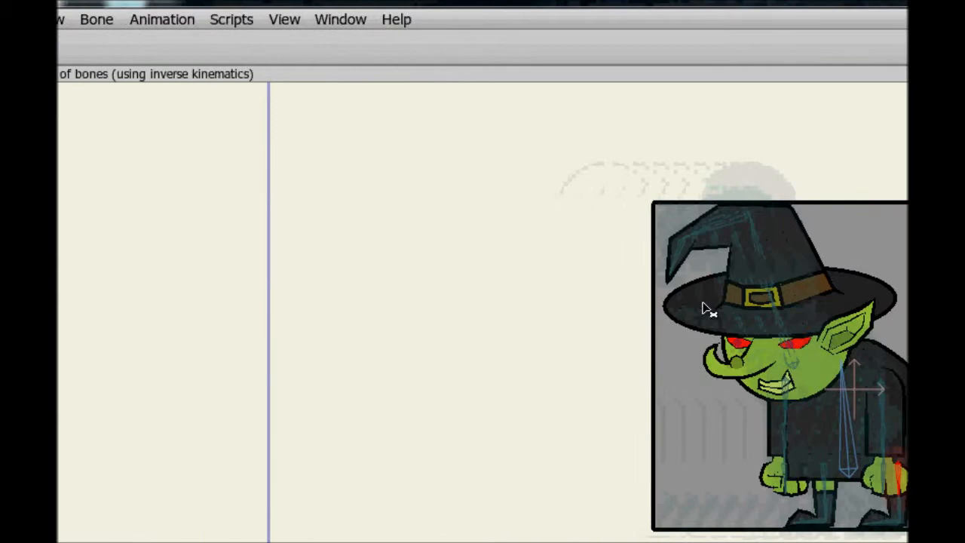
Test the adjusted bone strengths by manipulating the witch's bones in several directions
{"action": "left_click_drag", "start_coordinate": [159, 106], "coordinate": [95, 42]}
{"action": "left_click_drag", "start_coordinate": [593, 196], "coordinate": [663, 297]}
{"action": "left_click_drag", "start_coordinate": [708, 255], "coordinate": [842, 236]}
{"action": "left_click_drag", "start_coordinate": [581, 239], "coordinate": [738, 265]}
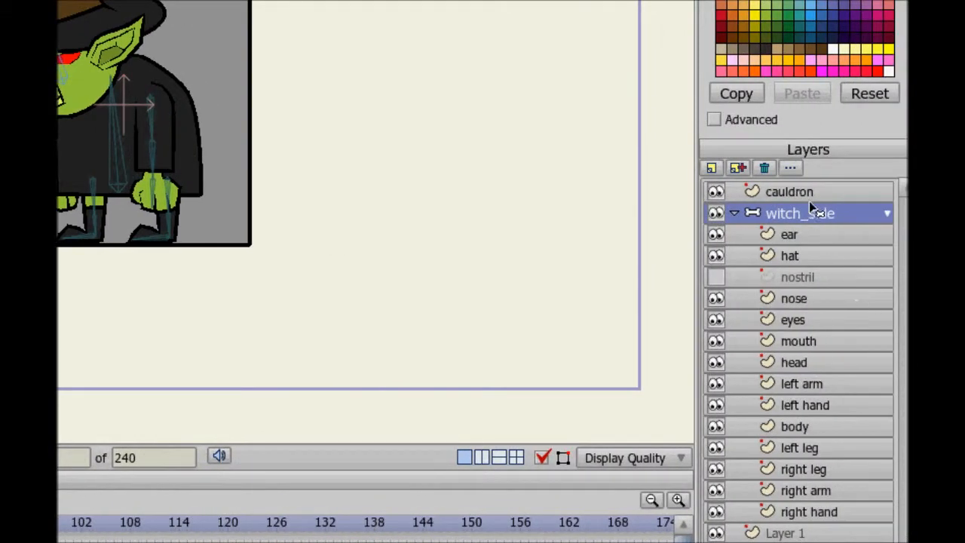
Delete the cauldron layer
{"action": "left_click", "coordinate": [803, 193]}
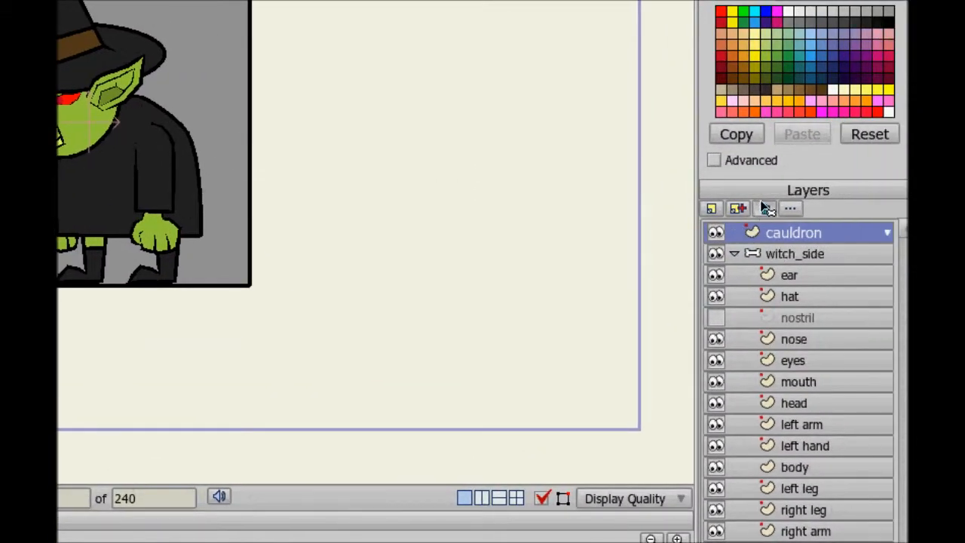
{"action": "left_click", "coordinate": [767, 209]}
{"action": "left_click", "coordinate": [151, 302]}
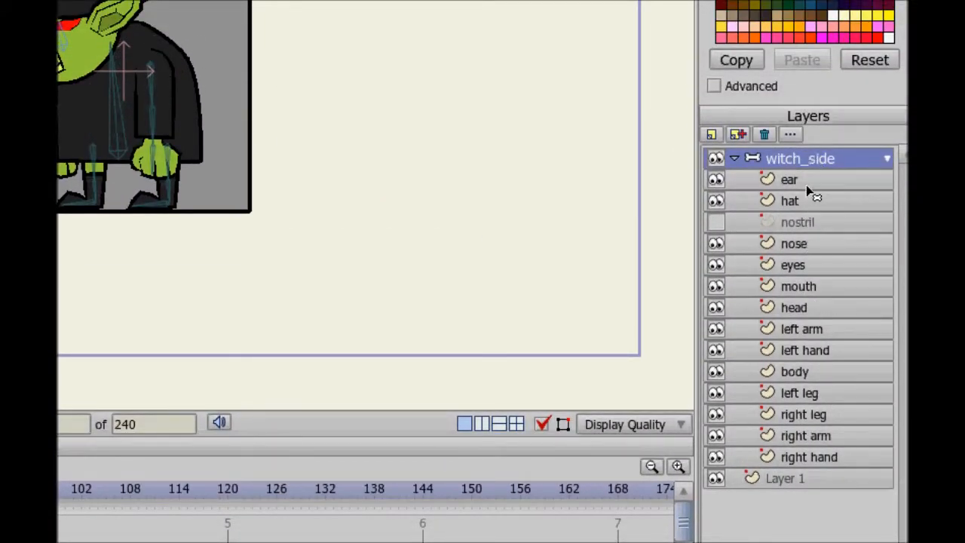
Go through the witch's body-part layers from ear to right hand and examine the points on each
{"action": "left_click", "coordinate": [808, 183]}
{"action": "left_click", "coordinate": [807, 202]}
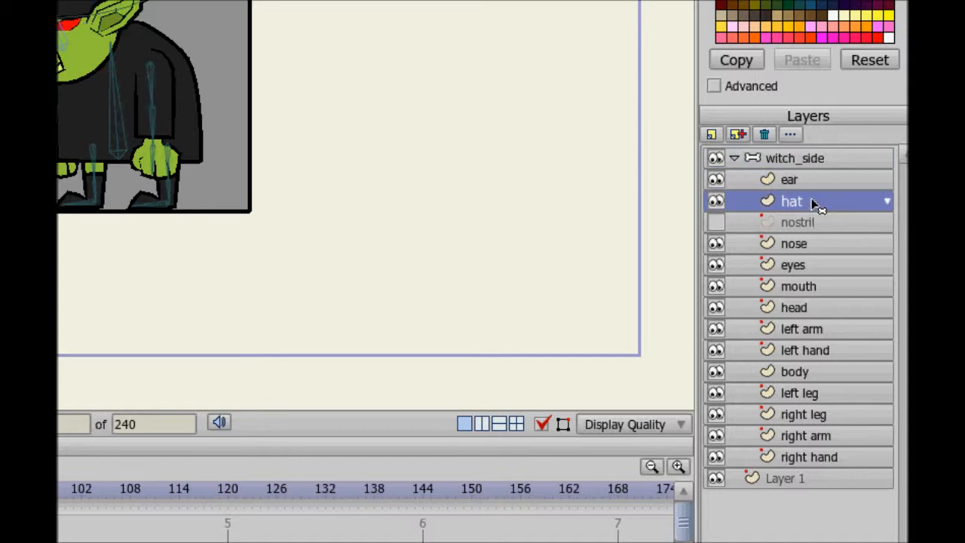
{"action": "left_click", "coordinate": [814, 245]}
{"action": "left_click", "coordinate": [801, 266]}
{"action": "left_click", "coordinate": [803, 291]}
{"action": "left_click", "coordinate": [806, 327]}
{"action": "left_click", "coordinate": [810, 391]}
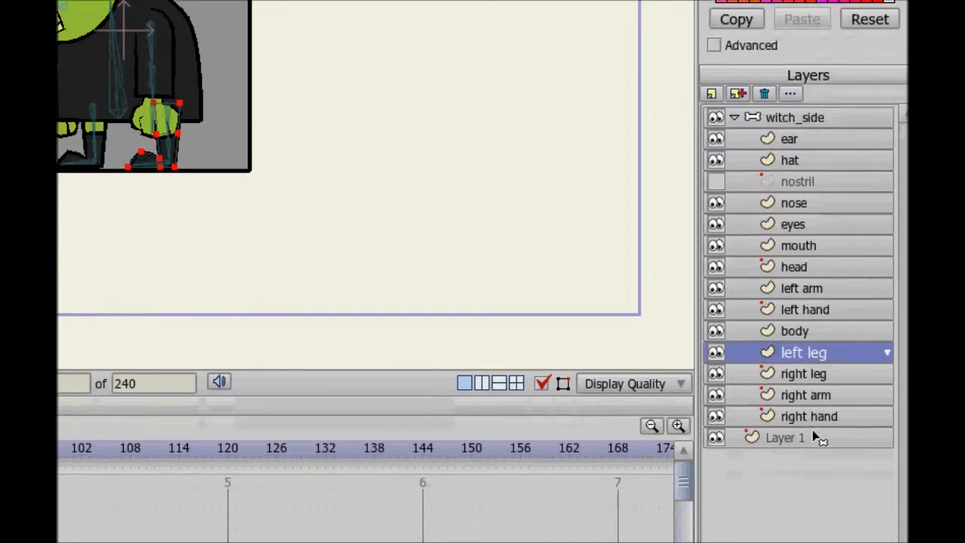
{"action": "left_click", "coordinate": [803, 300]}
{"action": "left_click", "coordinate": [803, 315]}
{"action": "left_click", "coordinate": [813, 333]}
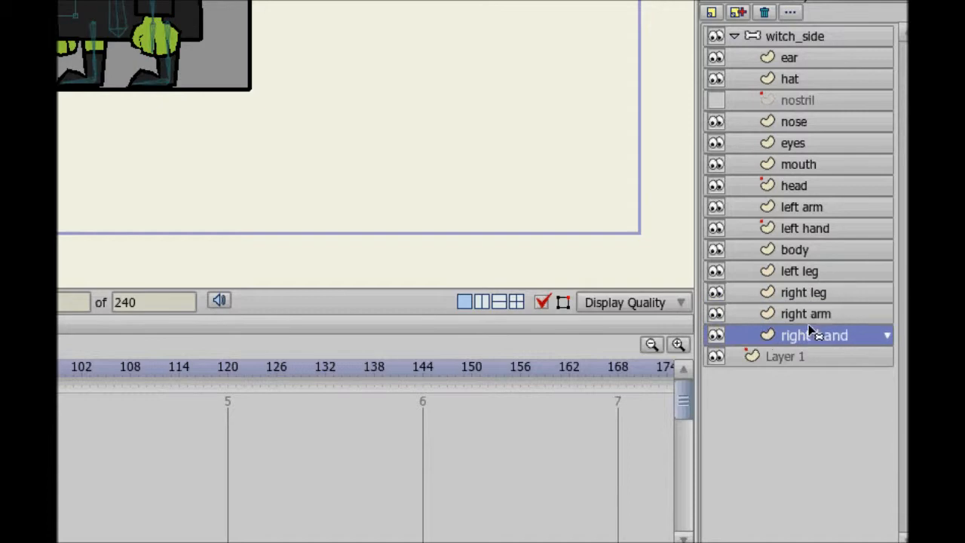
{"action": "scroll", "coordinate": [89, 39], "scroll_direction": "down", "scroll_amount": 4}
{"action": "scroll", "coordinate": [90, 40], "scroll_direction": "up", "scroll_amount": 7}
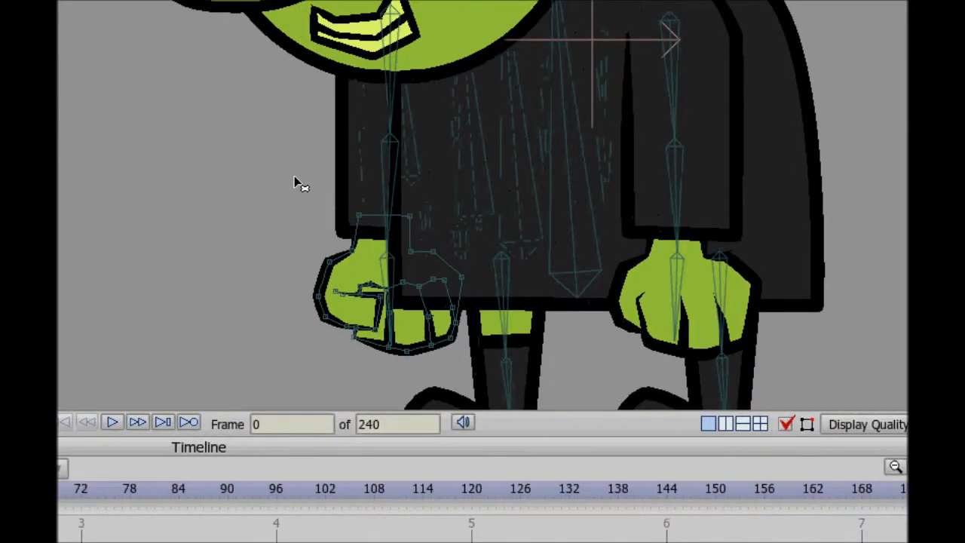
Bind the ear layer to the witch's head bone and select the nostril layer
{"action": "scroll", "coordinate": [294, 183], "scroll_direction": "down", "scroll_amount": 6}
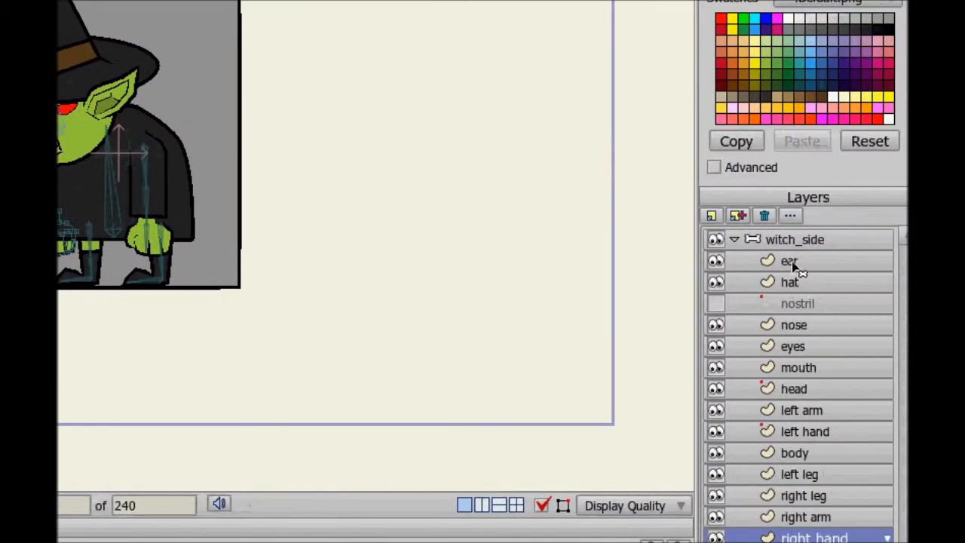
{"action": "left_click", "coordinate": [790, 261]}
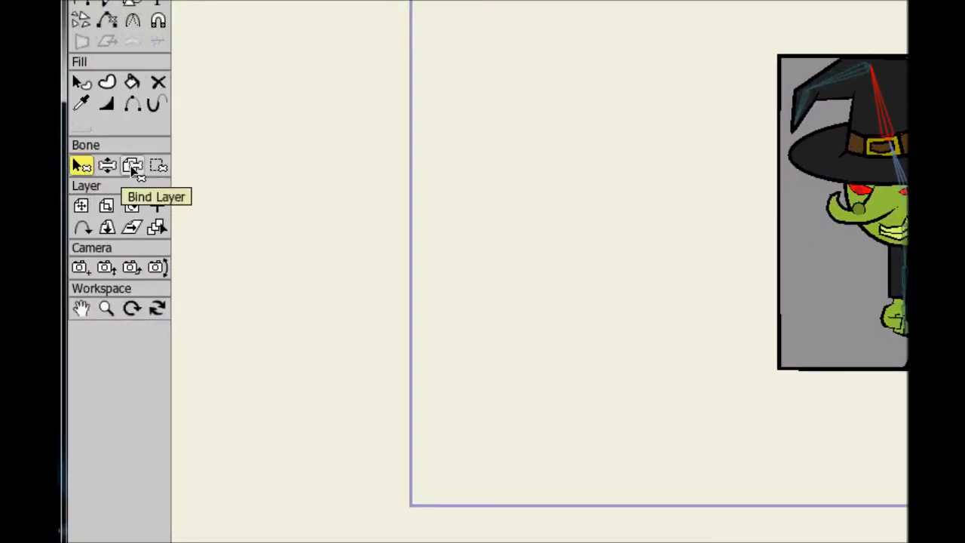
{"action": "left_click", "coordinate": [134, 172]}
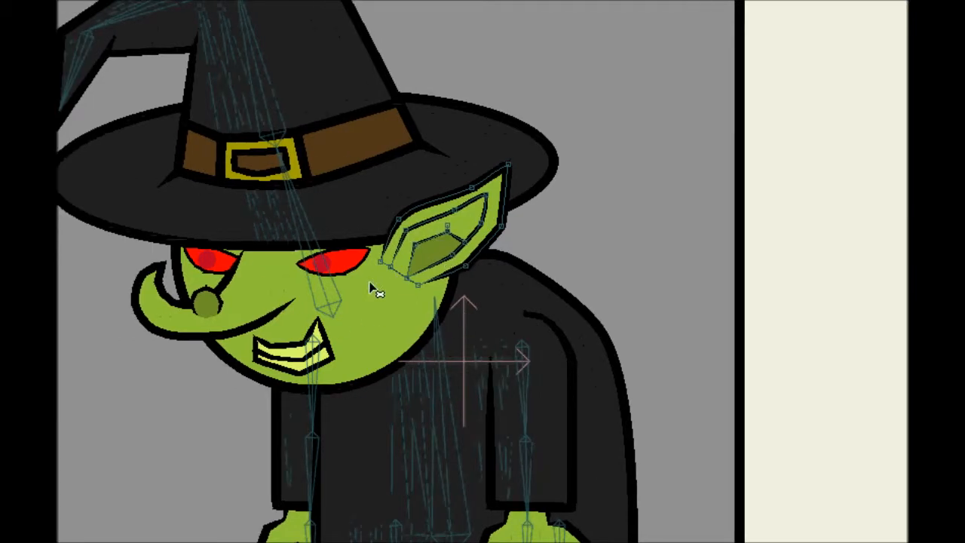
{"action": "left_click", "coordinate": [316, 258]}
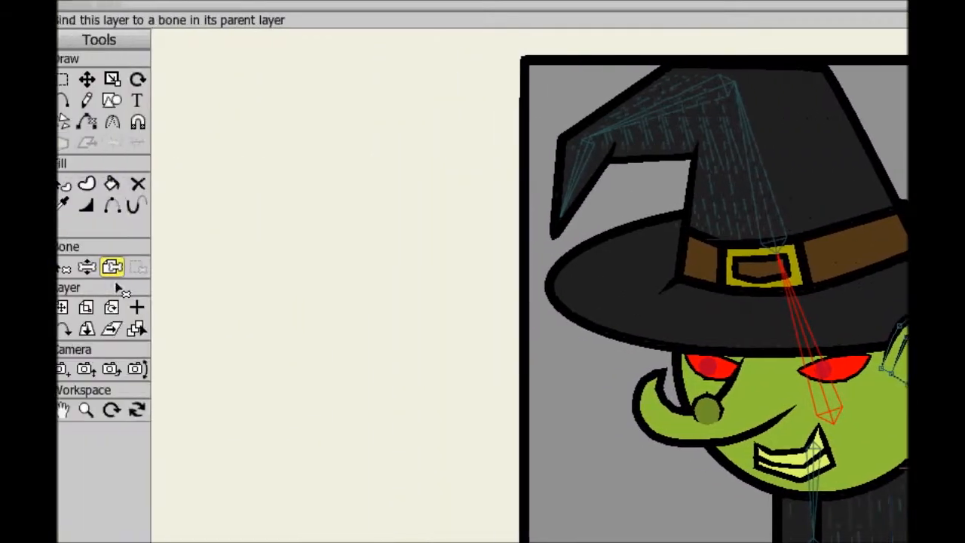
{"action": "left_click", "coordinate": [64, 267]}
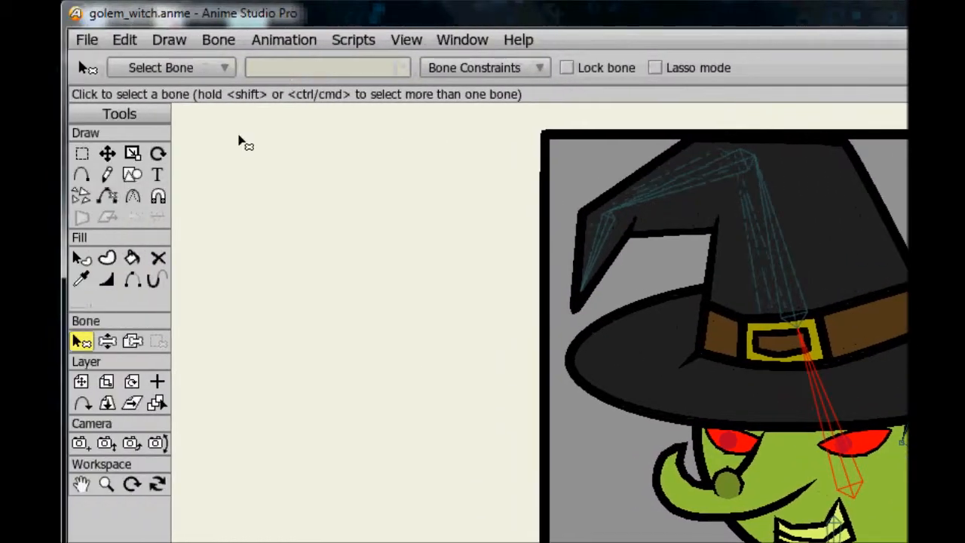
{"action": "left_click", "coordinate": [133, 342]}
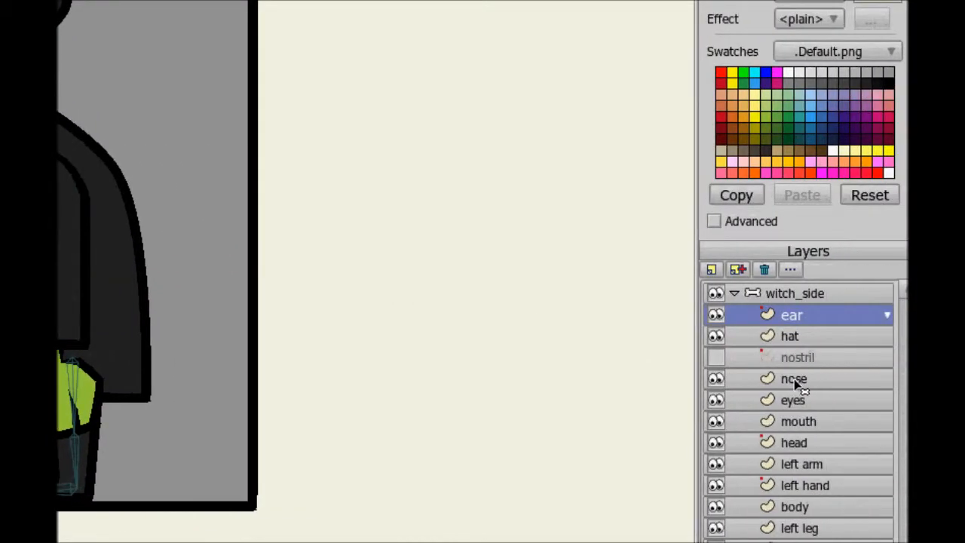
{"action": "left_click", "coordinate": [796, 361]}
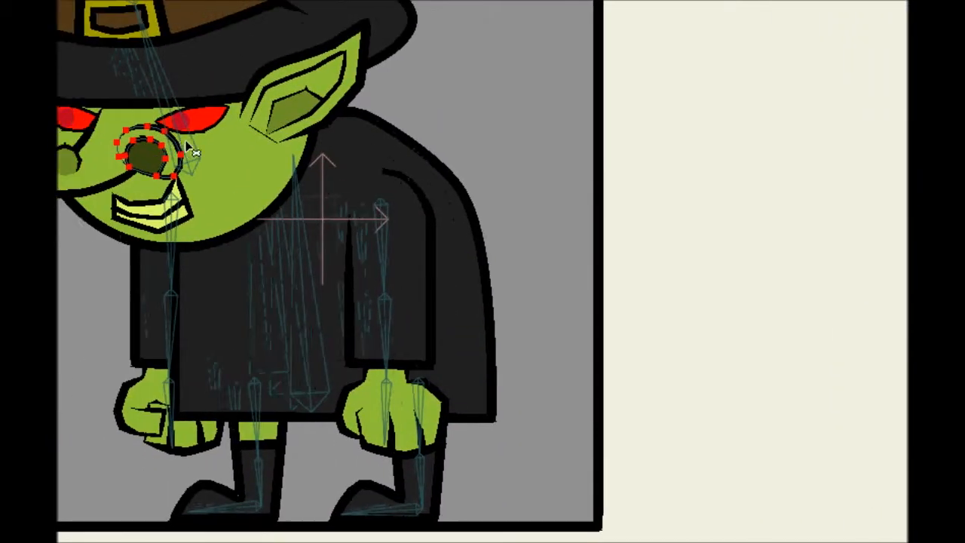
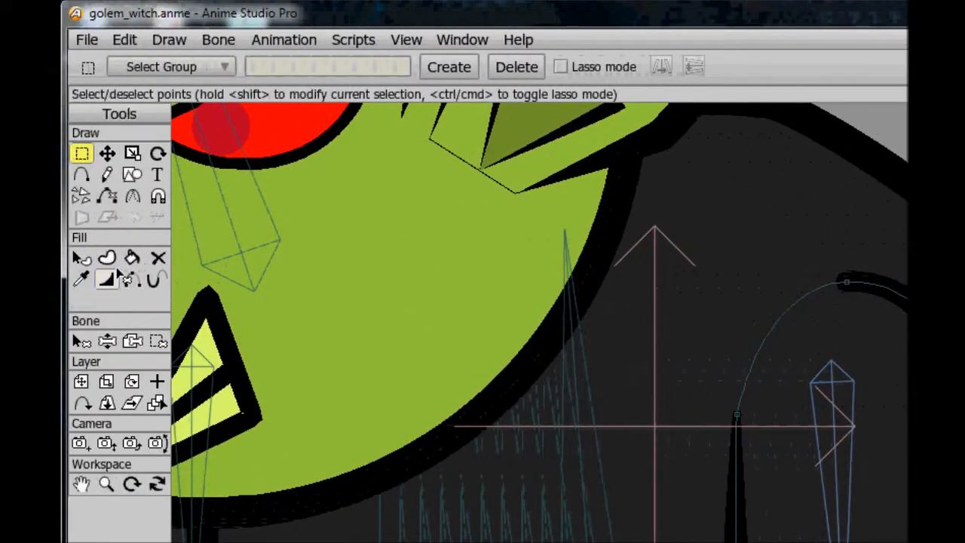
Thin the line at the top point of the left arm's outline
{"action": "left_click", "coordinate": [111, 276]}
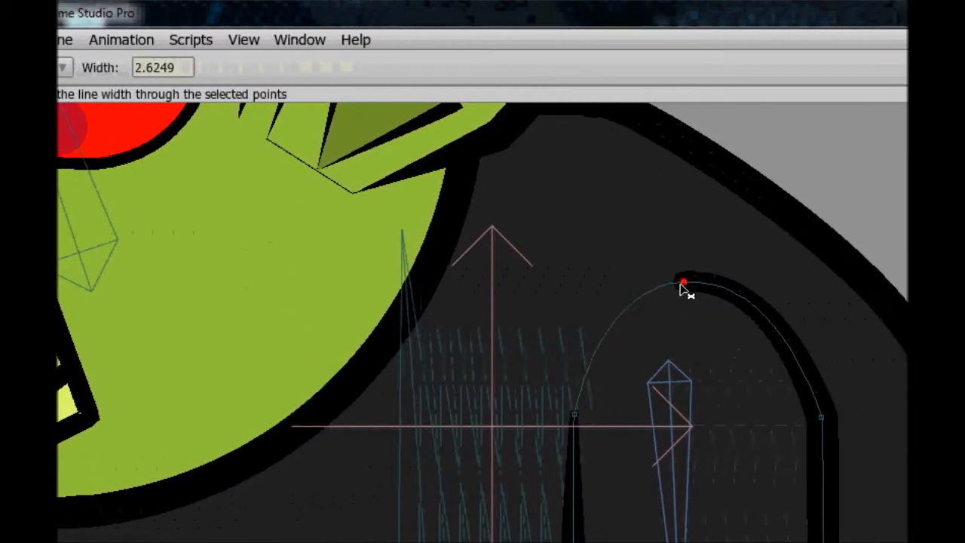
{"action": "left_click_drag", "start_coordinate": [844, 284], "coordinate": [818, 295]}
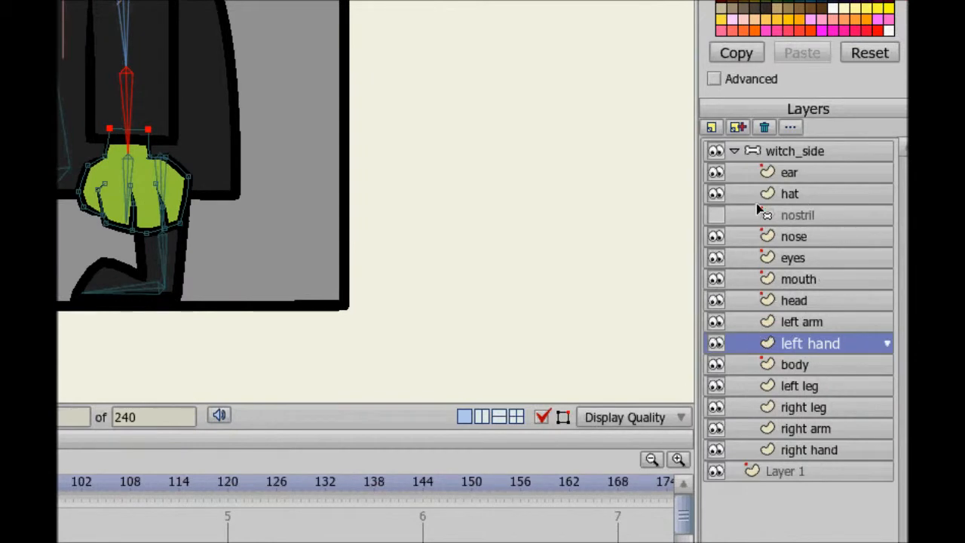
{"action": "left_click", "coordinate": [803, 322]}
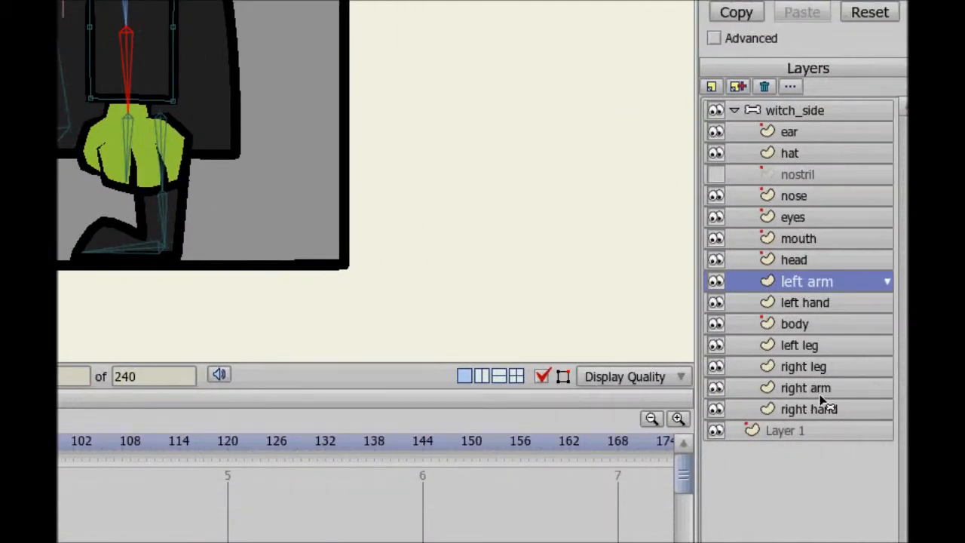
Bind the right arm's three shoulder points to its upper-arm bone, toggling the head layer's visibility to check them
{"action": "left_click", "coordinate": [822, 370]}
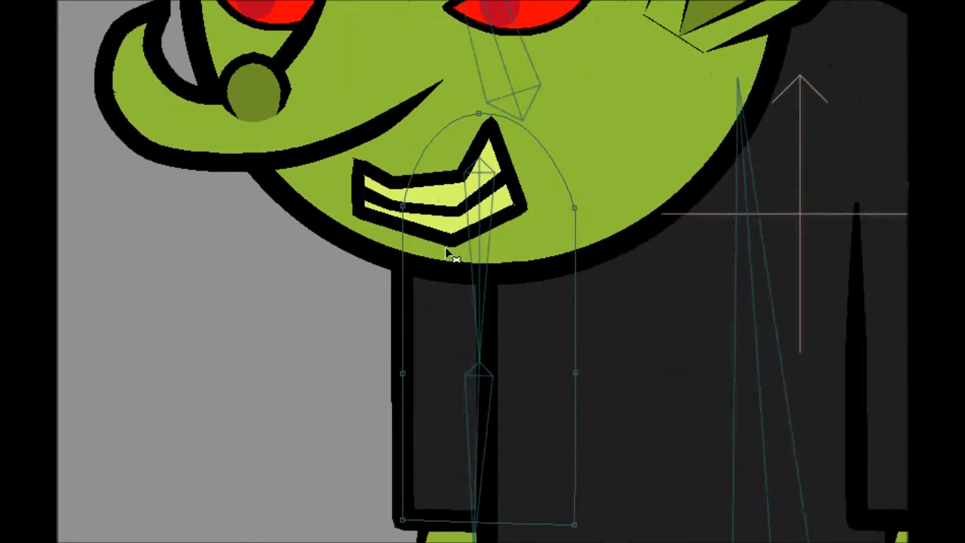
{"action": "left_click", "coordinate": [474, 227]}
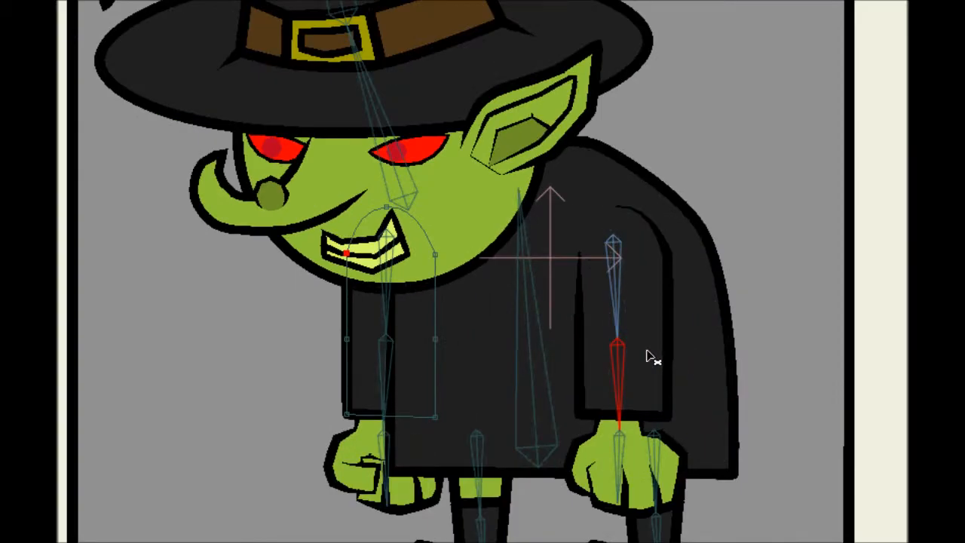
{"action": "scroll", "coordinate": [647, 350], "scroll_direction": "up", "scroll_amount": 4}
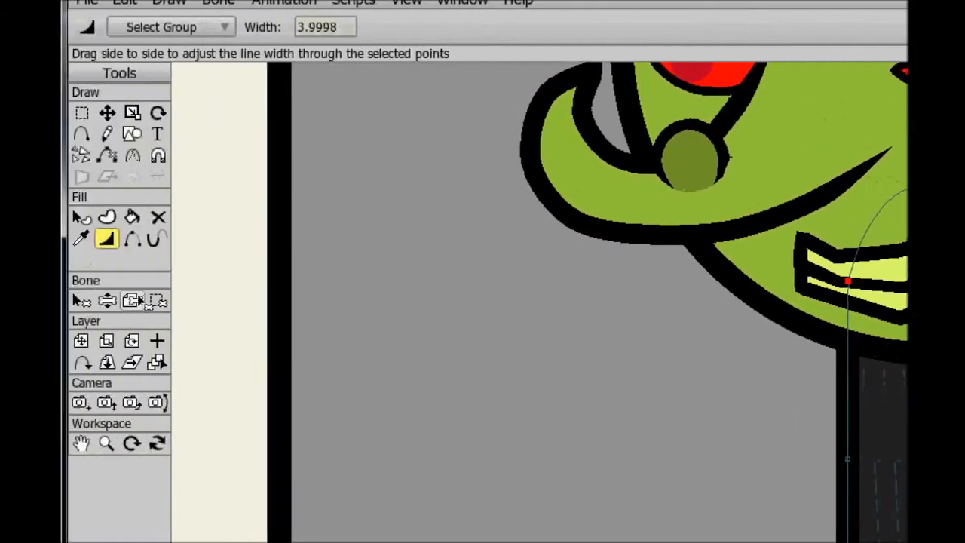
{"action": "left_click", "coordinate": [159, 301]}
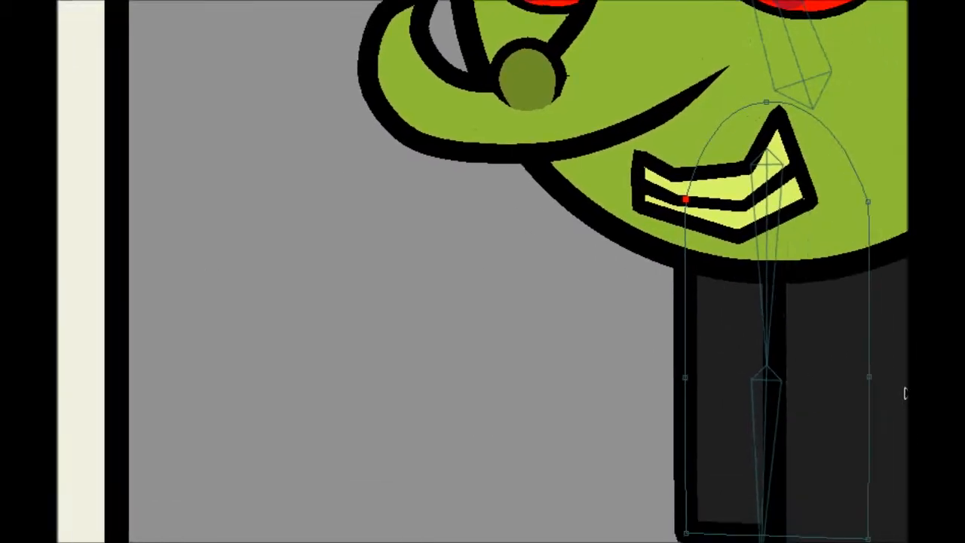
{"action": "left_click", "coordinate": [686, 265], "text": "alt"}
{"action": "left_click_drag", "start_coordinate": [430, 306], "coordinate": [795, 102]}
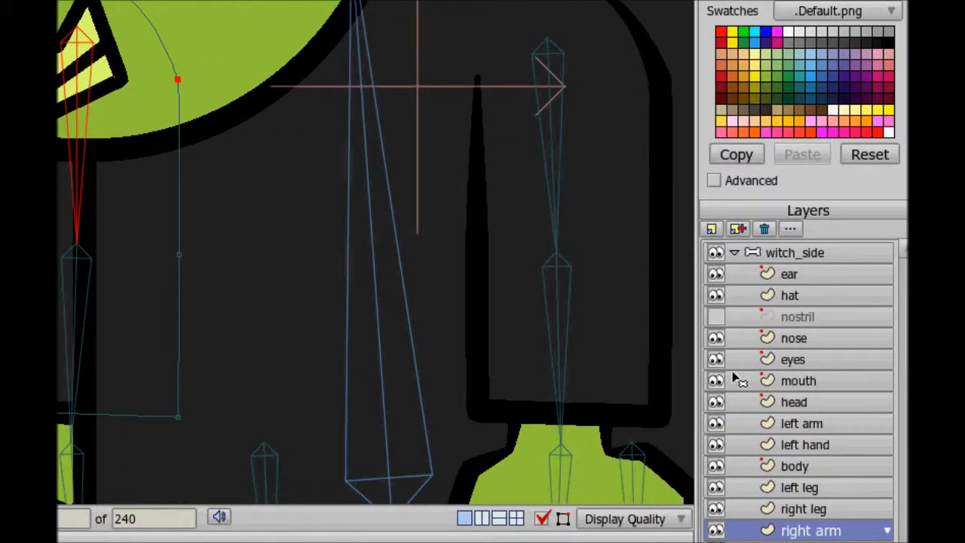
{"action": "left_click", "coordinate": [721, 403]}
{"action": "left_click", "coordinate": [720, 404]}
{"action": "left_click", "coordinate": [720, 401]}
{"action": "left_click", "coordinate": [722, 404]}
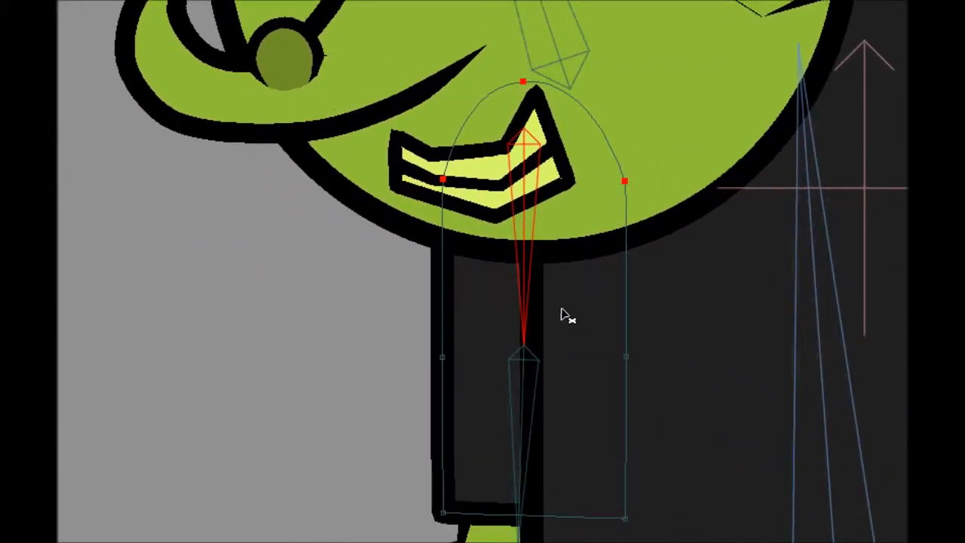
Bind the right arm's four elbow and wrist points to its forearm bone
{"action": "left_click", "coordinate": [521, 273]}
{"action": "left_click_drag", "start_coordinate": [626, 358], "coordinate": [632, 202]}
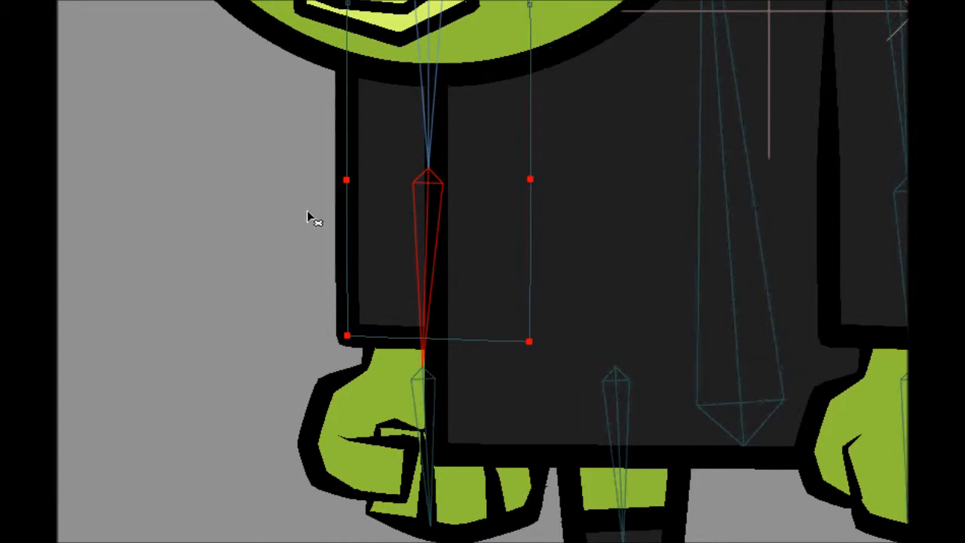
{"action": "left_click", "coordinate": [430, 89]}
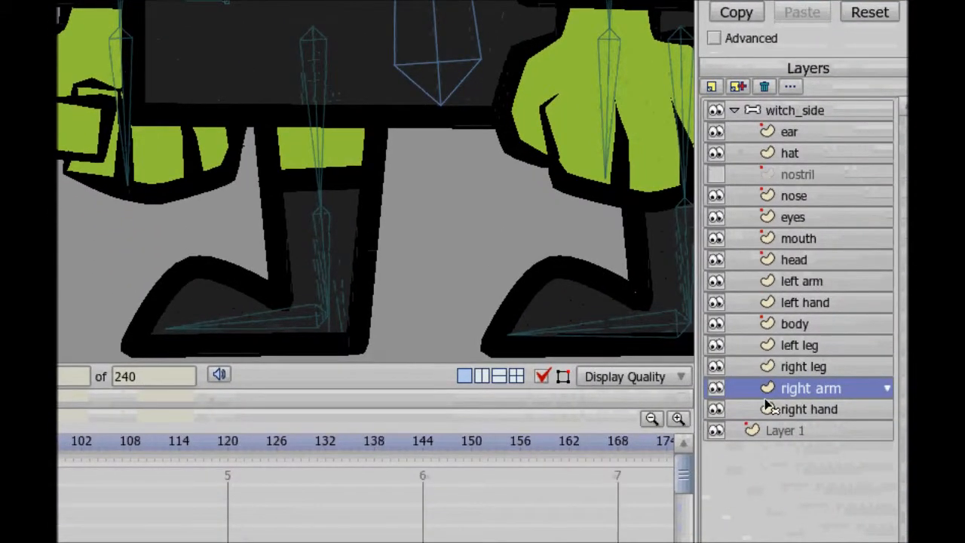
Bind the right hand's two topmost wrist points to the forearm bone and its remaining points to the hand bone
{"action": "left_click", "coordinate": [767, 407]}
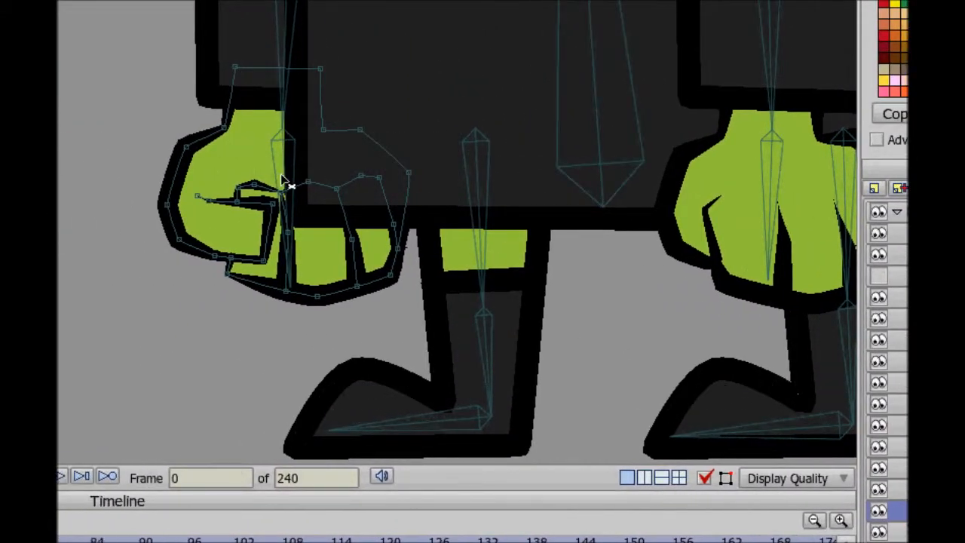
{"action": "left_click", "coordinate": [282, 179], "text": "alt"}
{"action": "left_click", "coordinate": [280, 72], "text": "alt"}
{"action": "left_click_drag", "start_coordinate": [203, 49], "coordinate": [372, 118]}
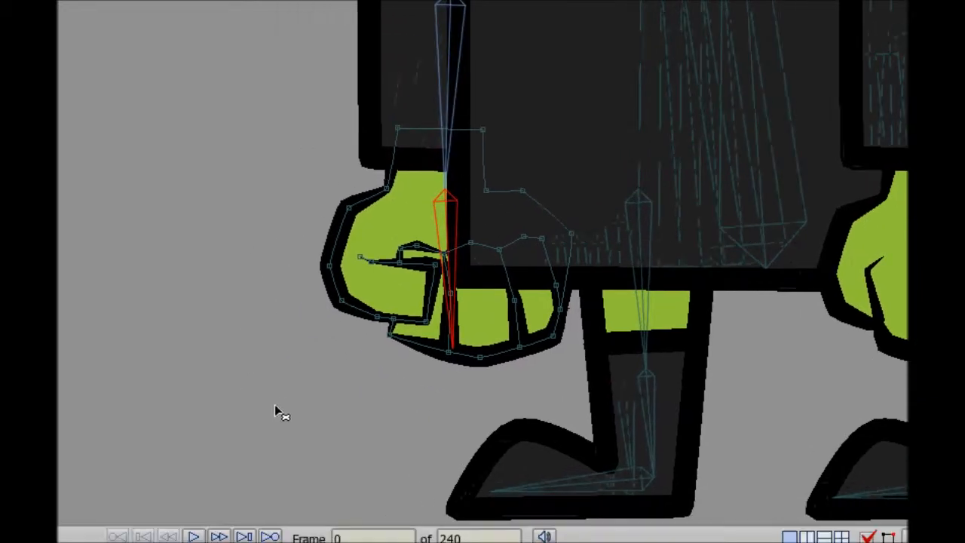
{"action": "left_click_drag", "start_coordinate": [192, 448], "coordinate": [556, 238]}
{"action": "scroll", "coordinate": [626, 199], "scroll_direction": "down", "scroll_amount": 4}
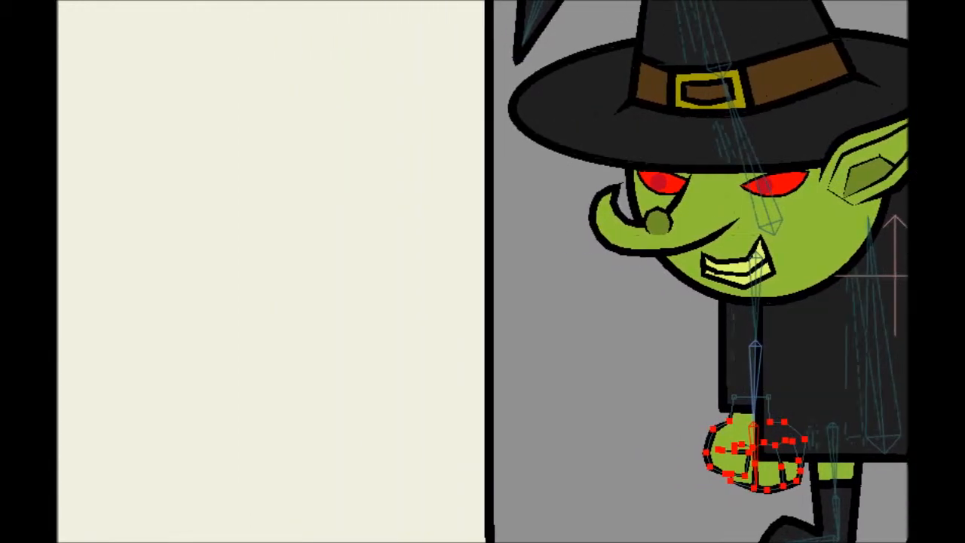
Test the rig by manipulating the witch's arm, hand, body and head bones
{"action": "left_click", "coordinate": [103, 186]}
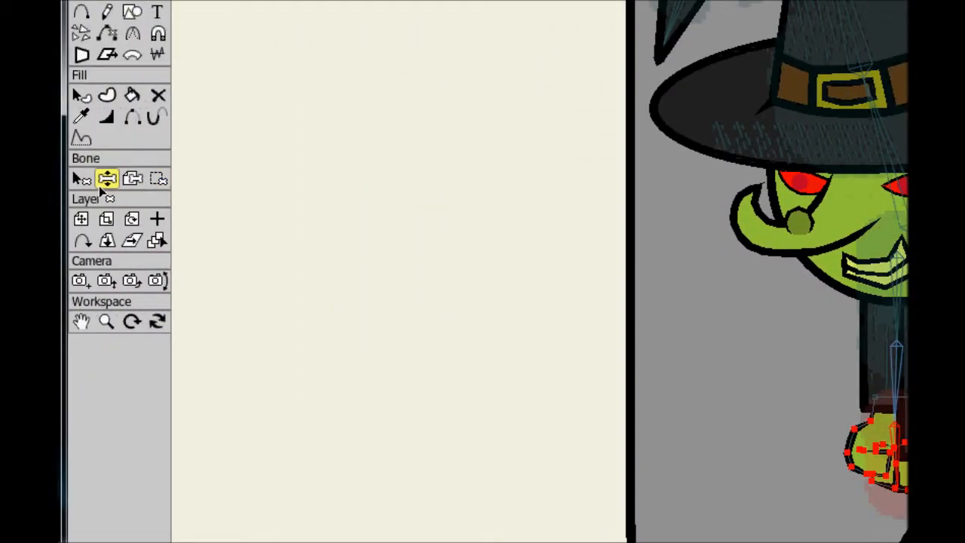
{"action": "left_click_drag", "start_coordinate": [777, 413], "coordinate": [589, 320]}
{"action": "left_click_drag", "start_coordinate": [531, 304], "coordinate": [553, 192]}
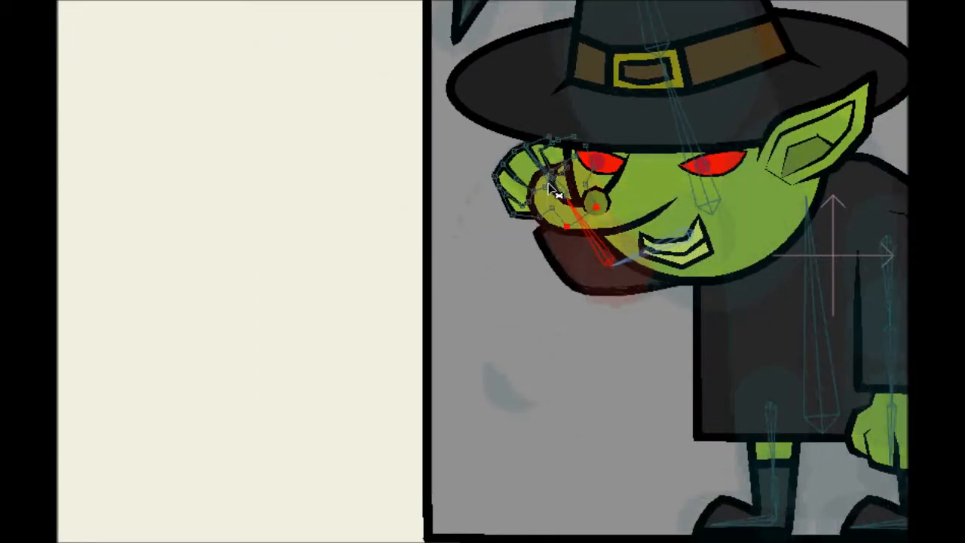
{"action": "left_click_drag", "start_coordinate": [603, 243], "coordinate": [487, 265]}
{"action": "left_click_drag", "start_coordinate": [639, 286], "coordinate": [588, 355]}
{"action": "left_click_drag", "start_coordinate": [892, 366], "coordinate": [752, 302]}
{"action": "mouse_move", "coordinate": [388, 71]}
{"action": "left_mouse_down"}
{"action": "mouse_move", "coordinate": [461, 108]}
{"action": "mouse_move", "coordinate": [377, 75]}
{"action": "left_mouse_up"}
{"action": "left_click_drag", "start_coordinate": [349, 308], "coordinate": [320, 203]}
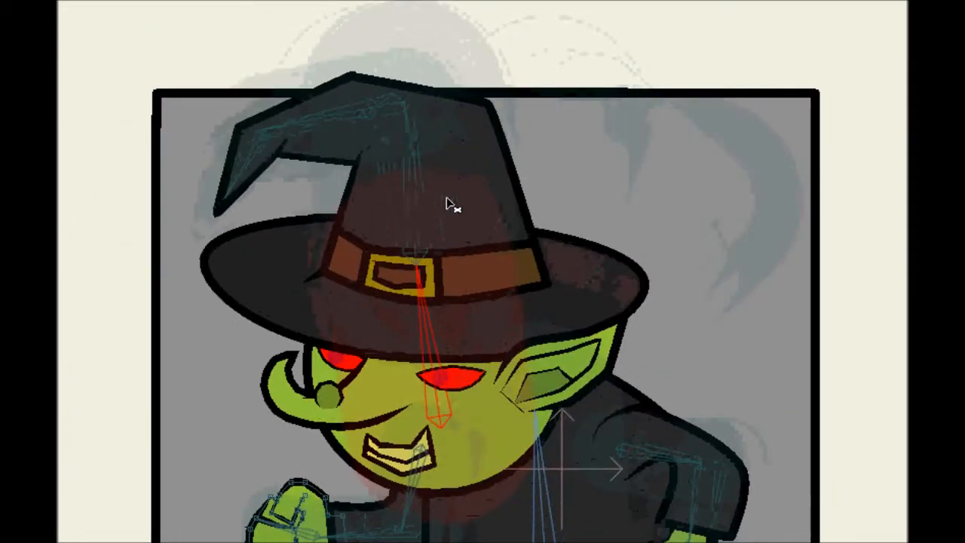
{"action": "left_click_drag", "start_coordinate": [281, 102], "coordinate": [388, 101]}
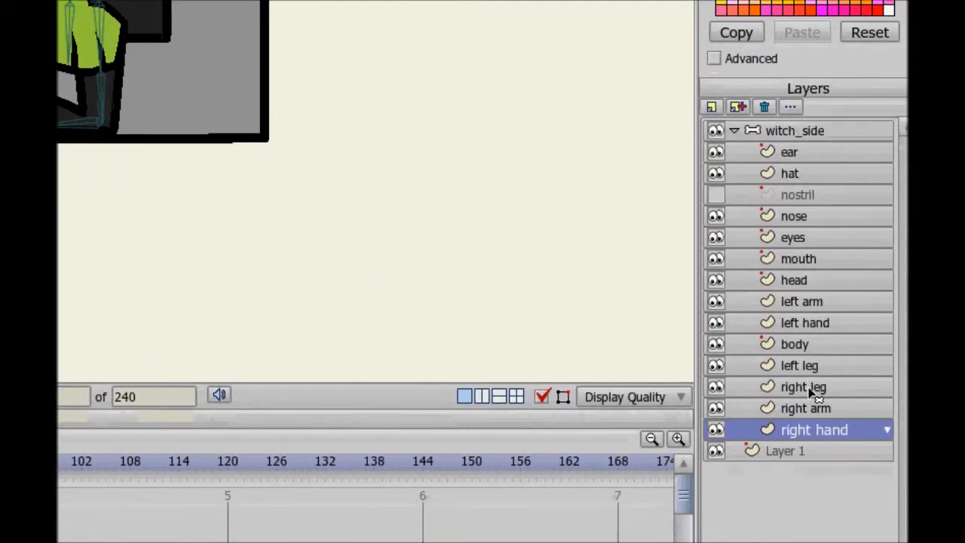
Select the right leg layer and try to move its two knee points down towards the knee joint
{"action": "left_click", "coordinate": [820, 387]}
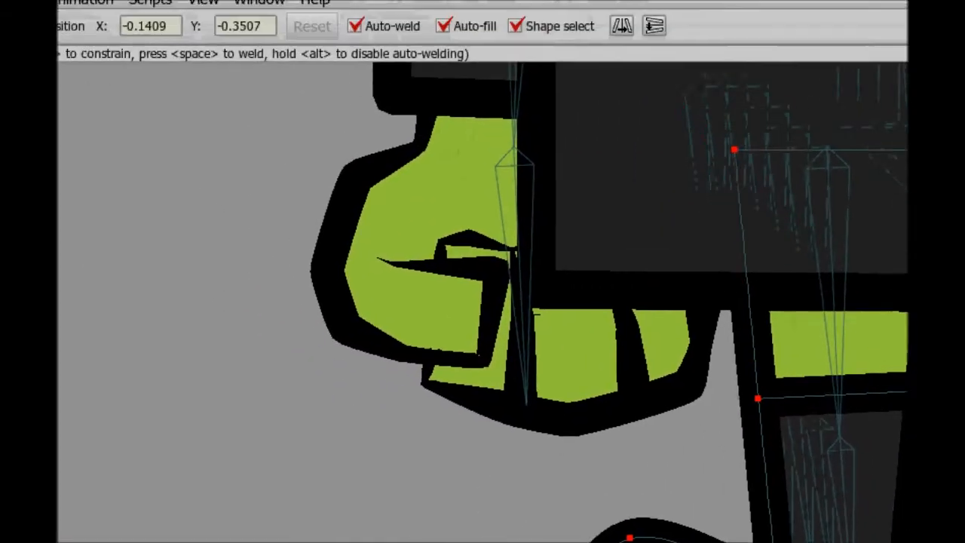
{"action": "left_click", "coordinate": [67, 174]}
{"action": "left_click_drag", "start_coordinate": [555, 242], "coordinate": [837, 350]}
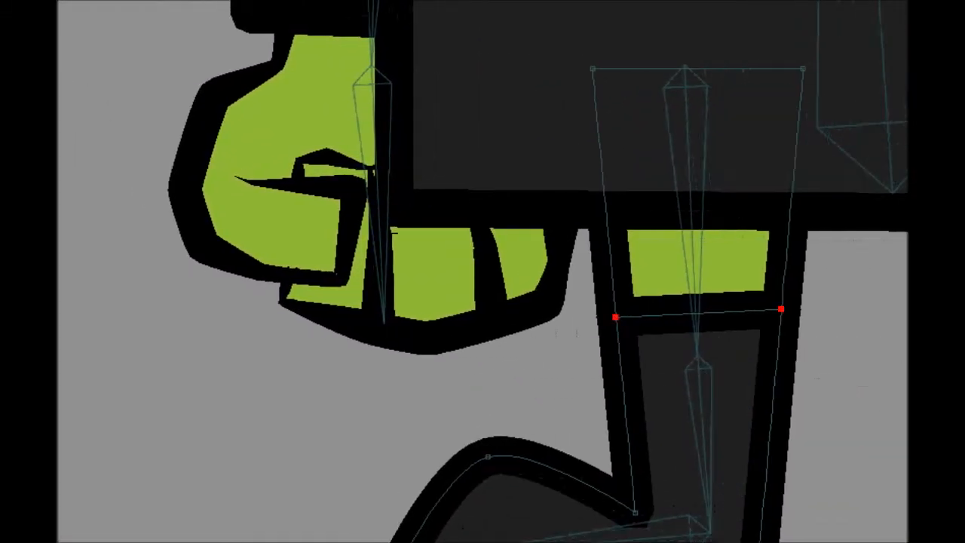
{"action": "left_click", "coordinate": [106, 154]}
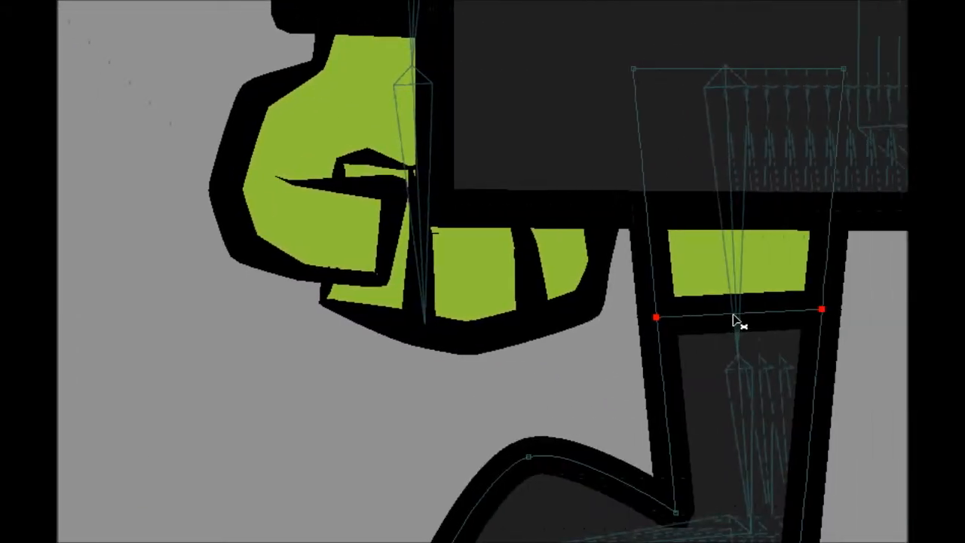
{"action": "left_click_drag", "start_coordinate": [737, 321], "coordinate": [736, 353]}
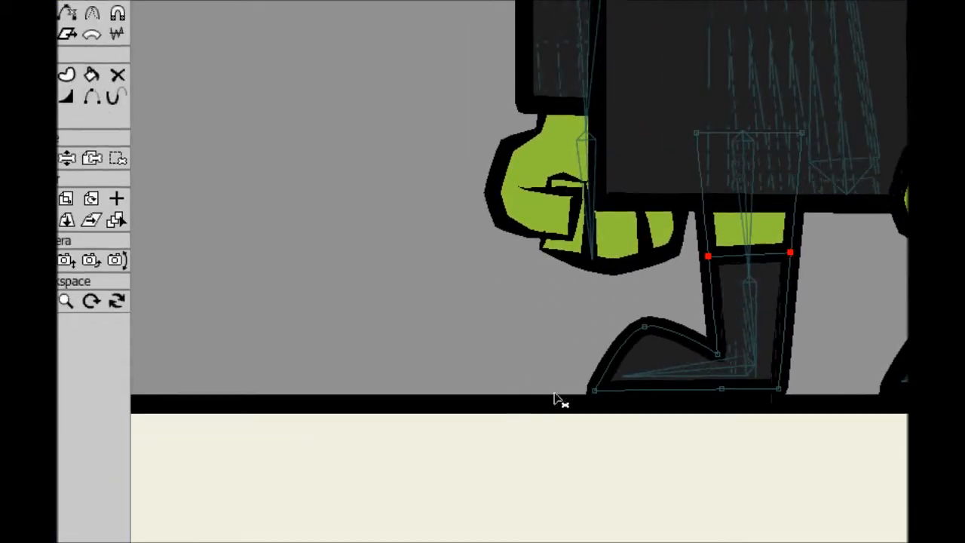
{"action": "scroll", "coordinate": [653, 315], "scroll_direction": "up", "scroll_amount": 1}
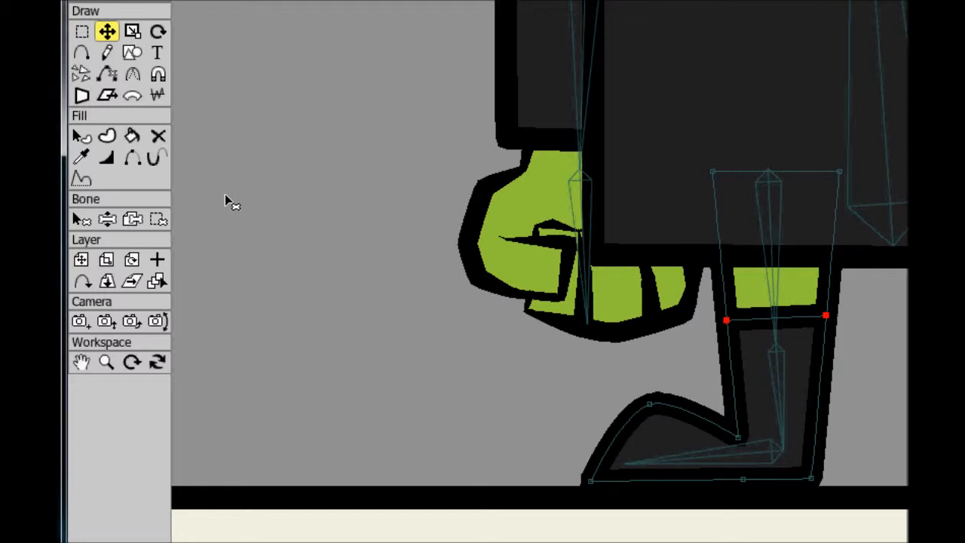
Bind the right leg's two hip points to the thigh bone and its lower points to the shin and foot bones
{"action": "left_click", "coordinate": [158, 219]}
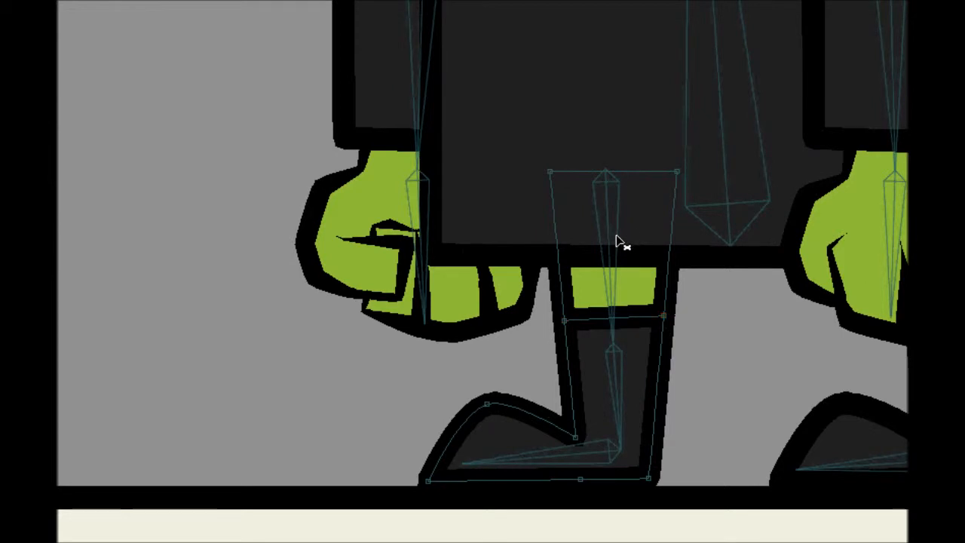
{"action": "left_click_drag", "start_coordinate": [481, 101], "coordinate": [758, 252]}
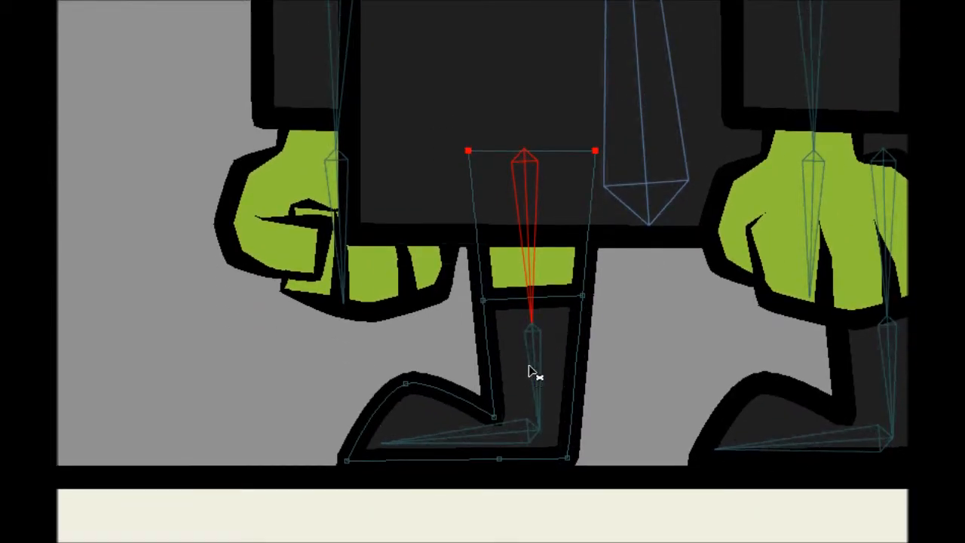
{"action": "left_click", "coordinate": [530, 372]}
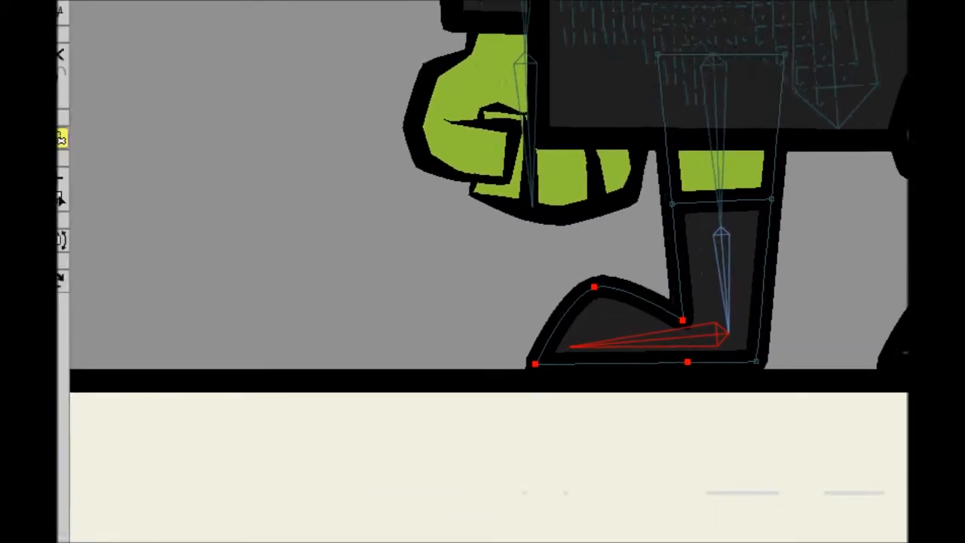
Test the right leg's point binding by manipulating its shin and foot bones
{"action": "left_click", "coordinate": [107, 138]}
{"action": "left_click_drag", "start_coordinate": [453, 258], "coordinate": [415, 211]}
{"action": "left_click_drag", "start_coordinate": [617, 279], "coordinate": [654, 334]}
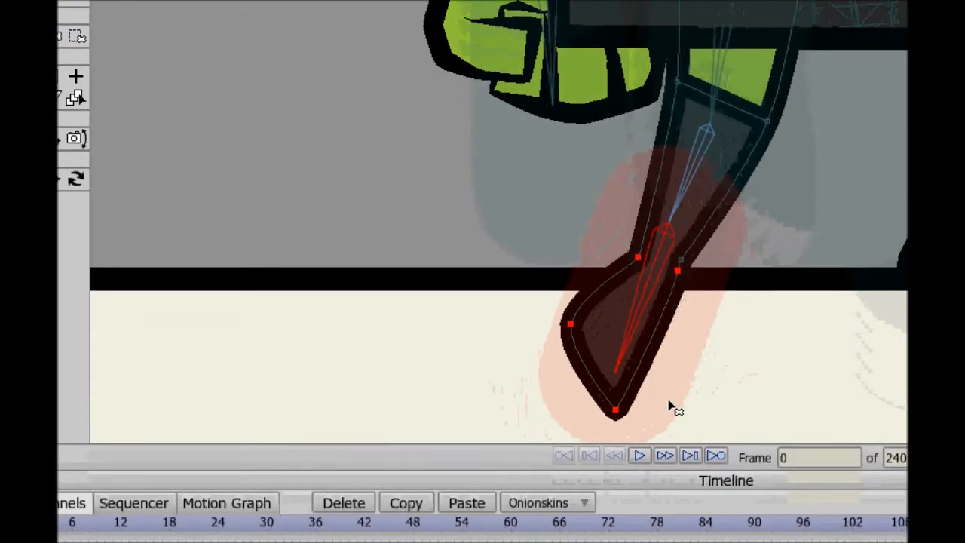
Swing the right foot and shin bones again to check how the knee and ankle bend
{"action": "left_click_drag", "start_coordinate": [651, 251], "coordinate": [633, 227]}
{"action": "left_click_drag", "start_coordinate": [682, 143], "coordinate": [744, 133]}
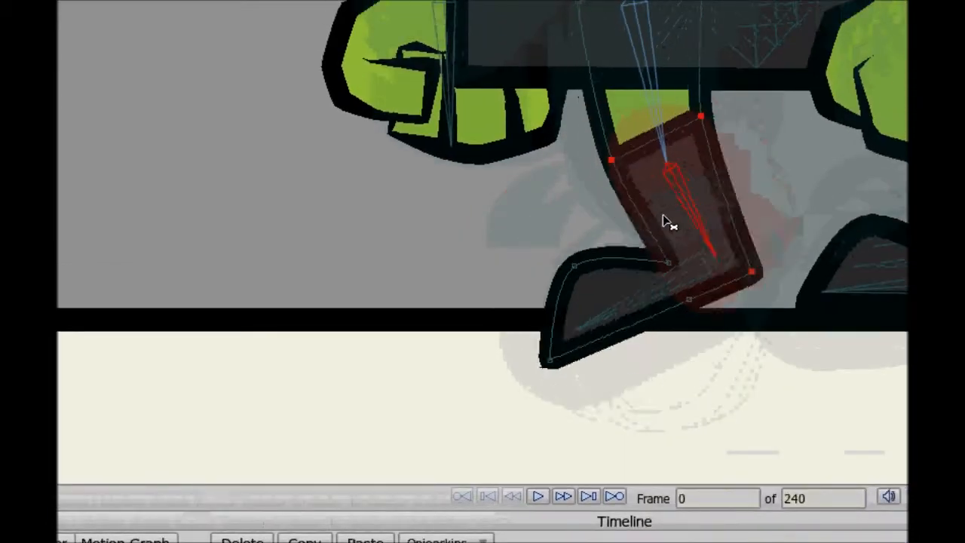
{"action": "left_click_drag", "start_coordinate": [664, 217], "coordinate": [638, 293]}
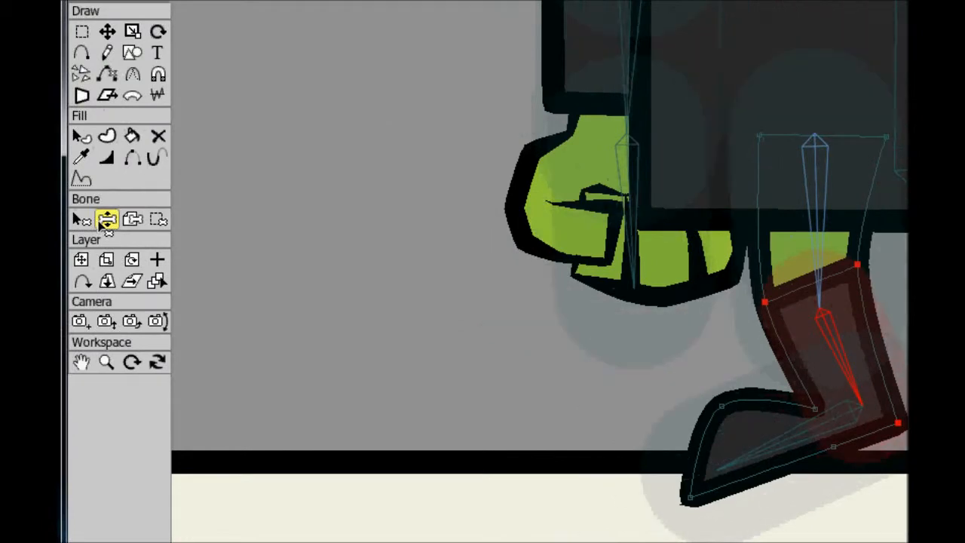
Switch to the witch_side bone layer, return to frame 0 and adjust the position of the right leg's lower bones
{"action": "left_click", "coordinate": [81, 219]}
{"action": "scroll", "coordinate": [515, 192], "scroll_direction": "up", "scroll_amount": 2}
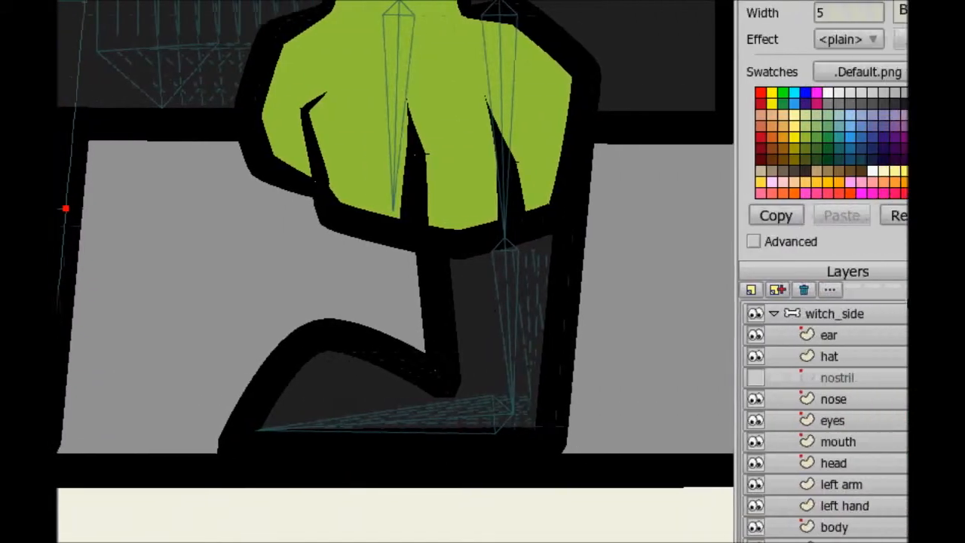
{"action": "left_click", "coordinate": [880, 307]}
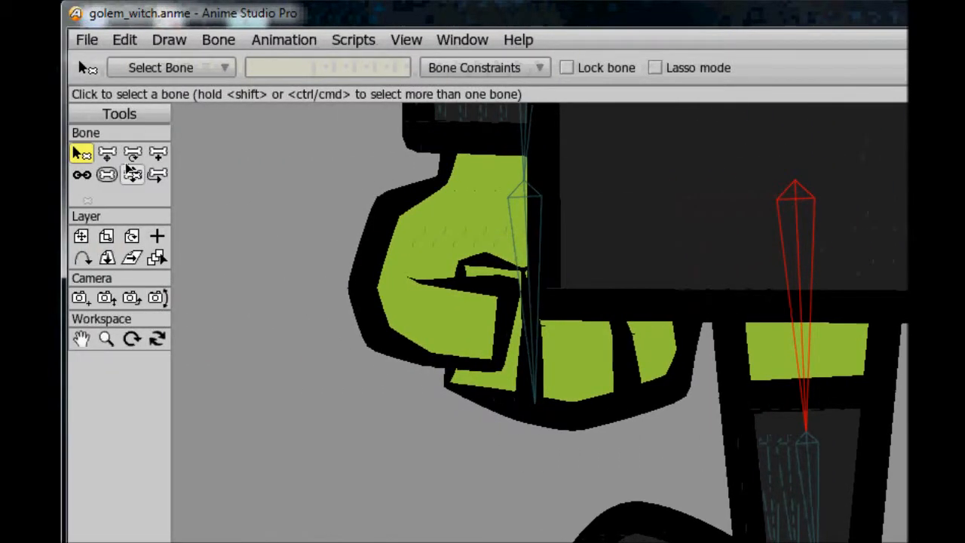
{"action": "left_click", "coordinate": [107, 154]}
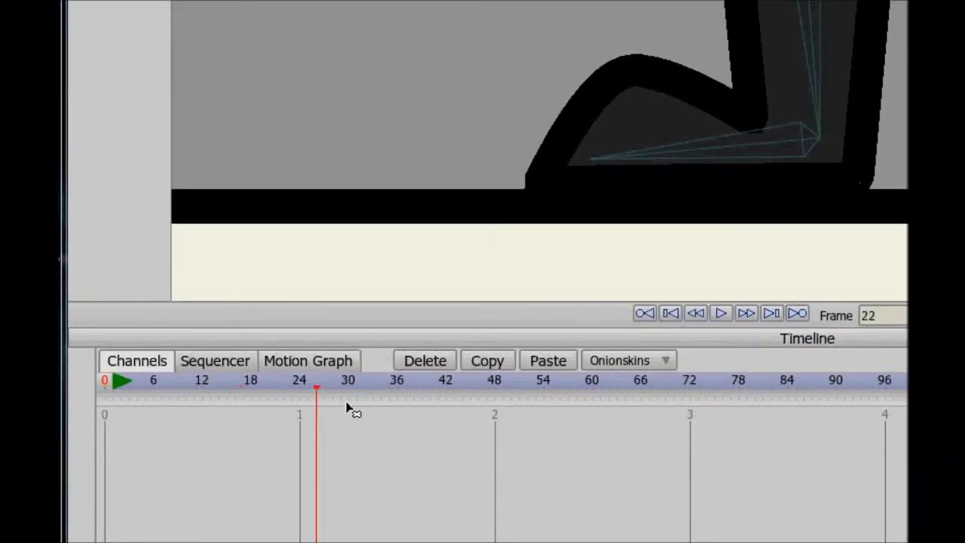
{"action": "left_click_drag", "start_coordinate": [257, 408], "coordinate": [65, 408]}
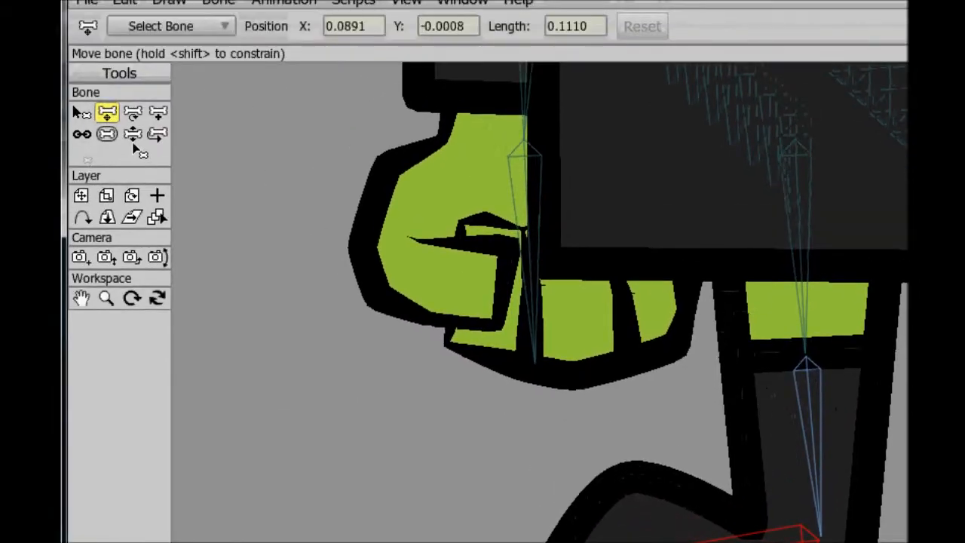
Test the adjusted rig by manipulating the right arm, the right foot and the left leg bones
{"action": "left_click", "coordinate": [133, 139]}
{"action": "left_click_drag", "start_coordinate": [678, 390], "coordinate": [824, 246]}
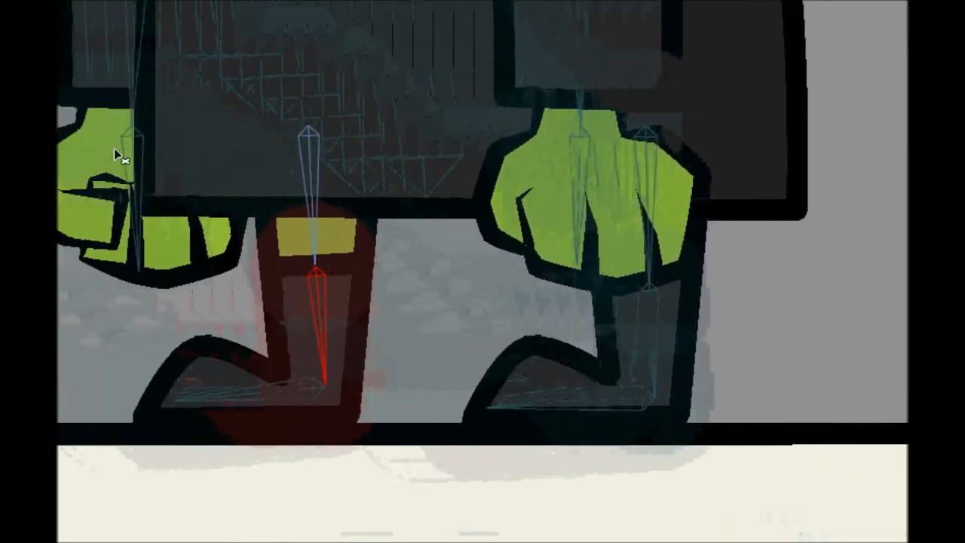
{"action": "left_click_drag", "start_coordinate": [114, 148], "coordinate": [175, 181]}
{"action": "left_click_drag", "start_coordinate": [580, 478], "coordinate": [548, 534]}
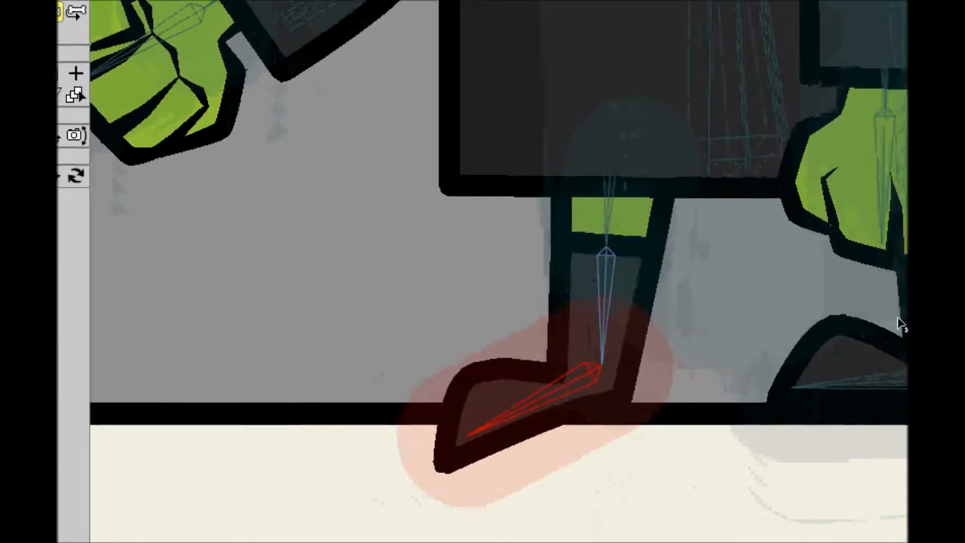
{"action": "left_click_drag", "start_coordinate": [901, 324], "coordinate": [935, 290]}
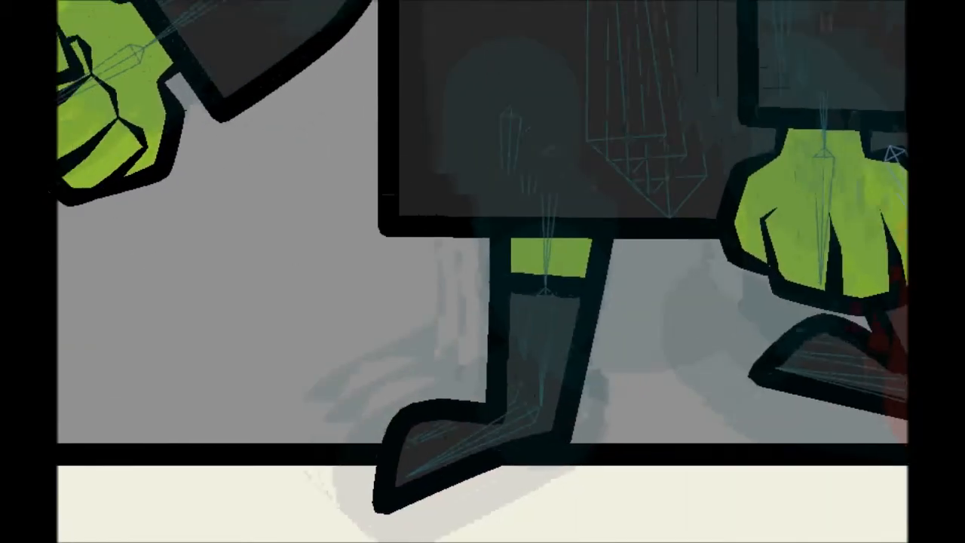
On the left leg layer, bind the two hip points to the left thigh bone
{"action": "left_click", "coordinate": [82, 156]}
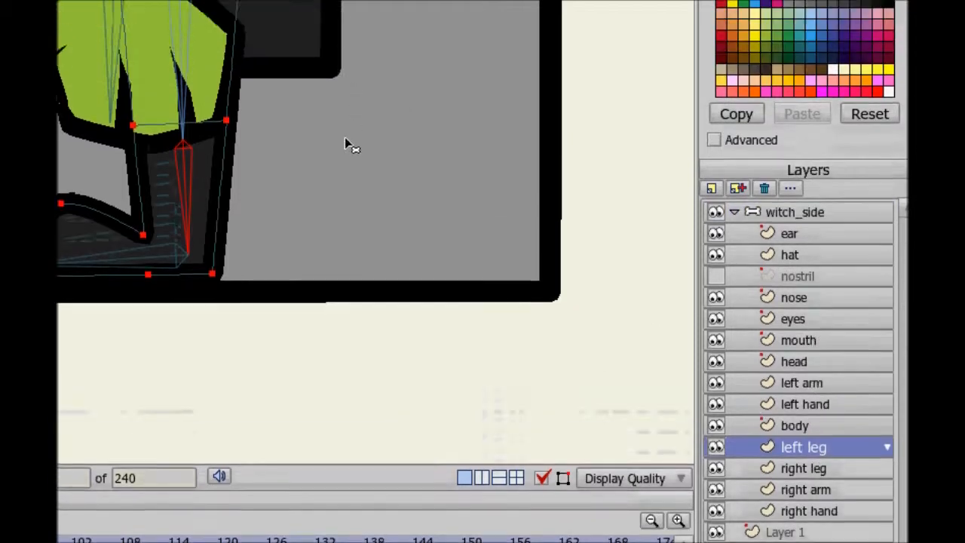
{"action": "scroll", "coordinate": [344, 63], "scroll_direction": "up", "scroll_amount": 3}
{"action": "left_click_drag", "start_coordinate": [398, 103], "coordinate": [299, 80]}
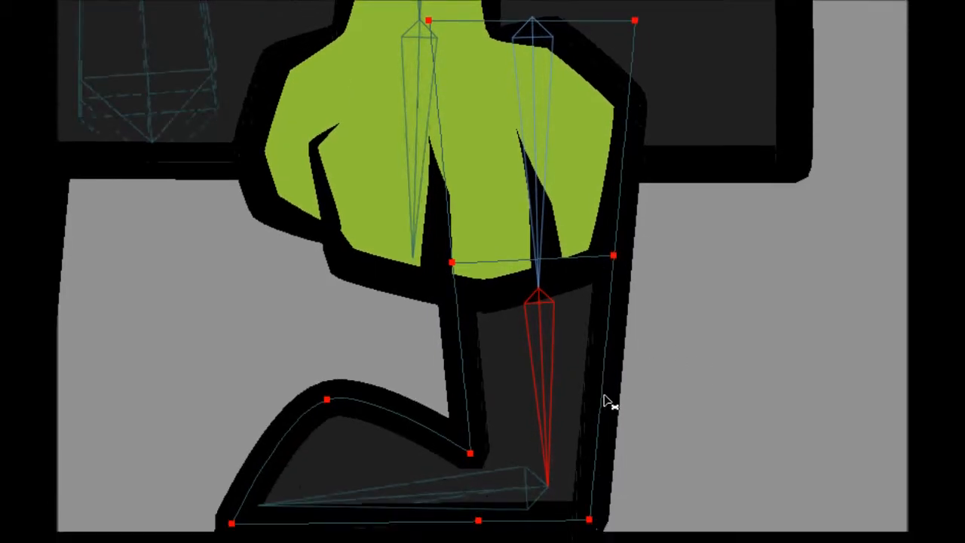
{"action": "left_click_drag", "start_coordinate": [394, 109], "coordinate": [689, 112]}
{"action": "left_click_drag", "start_coordinate": [748, 374], "coordinate": [727, 258]}
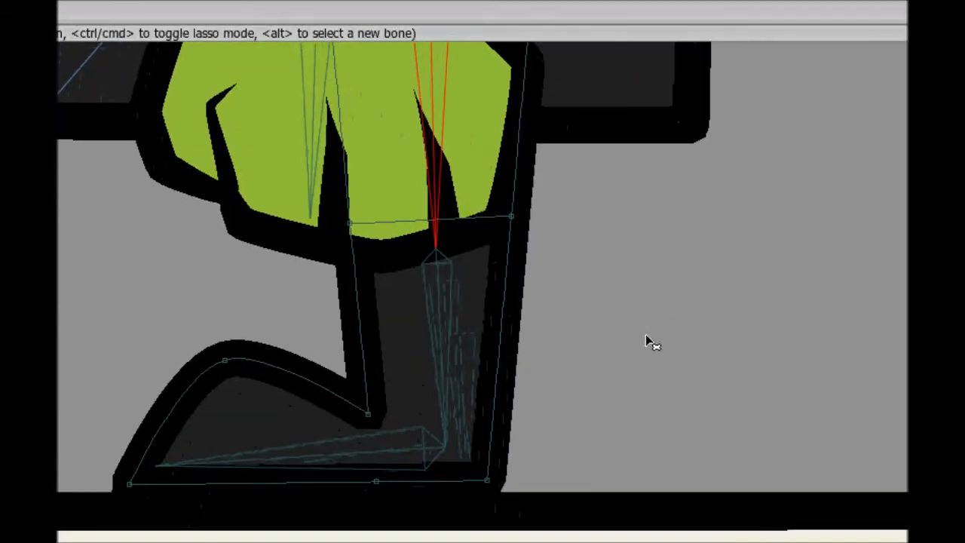
Bind the left leg's knee and heel points to the shin bone and its remaining foot points to the foot bone
{"action": "left_click", "coordinate": [431, 282]}
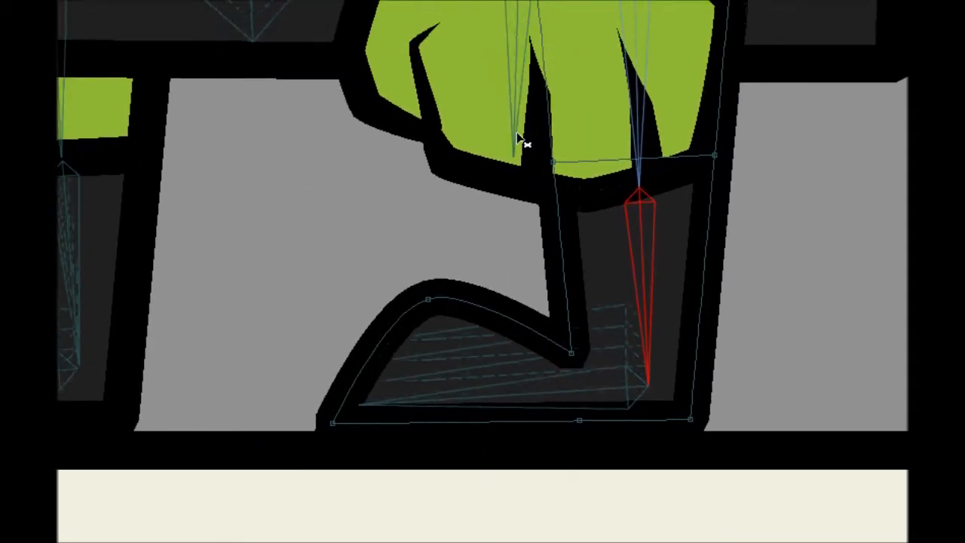
{"action": "left_click_drag", "start_coordinate": [506, 125], "coordinate": [818, 252]}
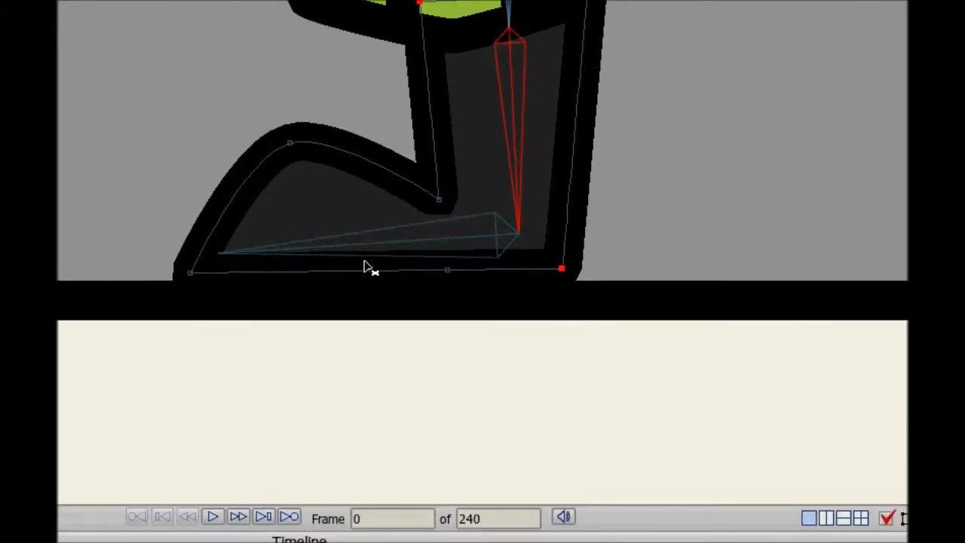
{"action": "left_click_drag", "start_coordinate": [123, 330], "coordinate": [480, 130]}
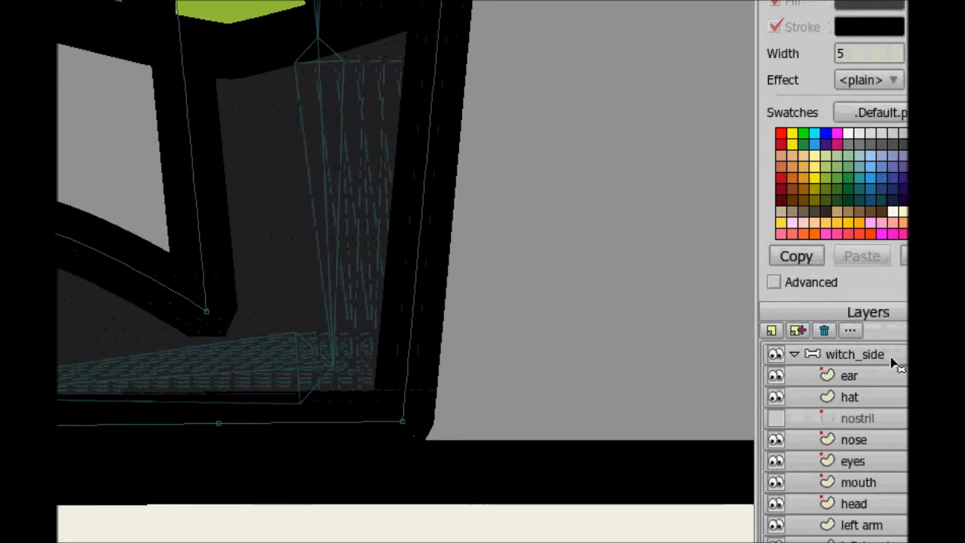
Adjust the left leg's lower bones on the witch_side layer, hiding the left hand layer temporarily for a clear view
{"action": "left_click", "coordinate": [891, 360]}
{"action": "scroll", "coordinate": [300, 206], "scroll_direction": "down", "scroll_amount": 4}
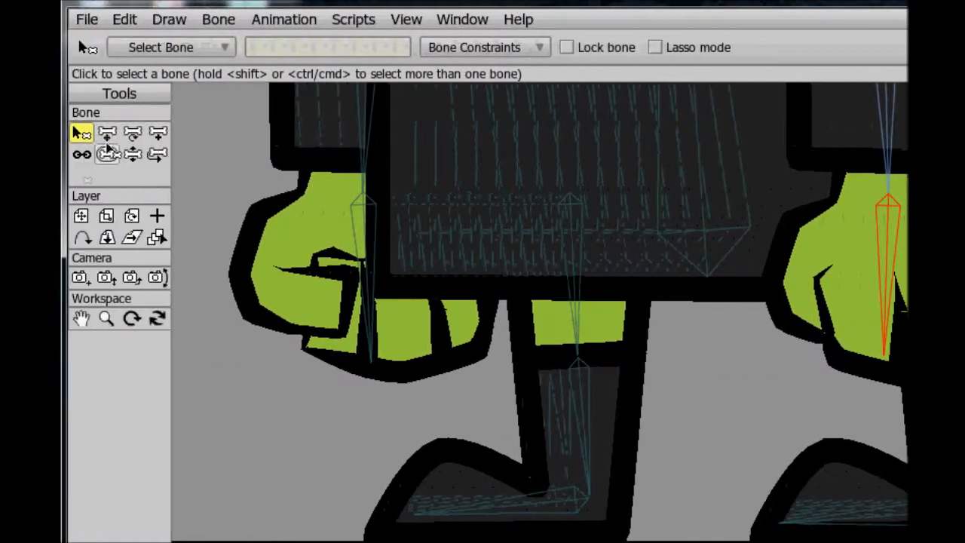
{"action": "left_click", "coordinate": [107, 134]}
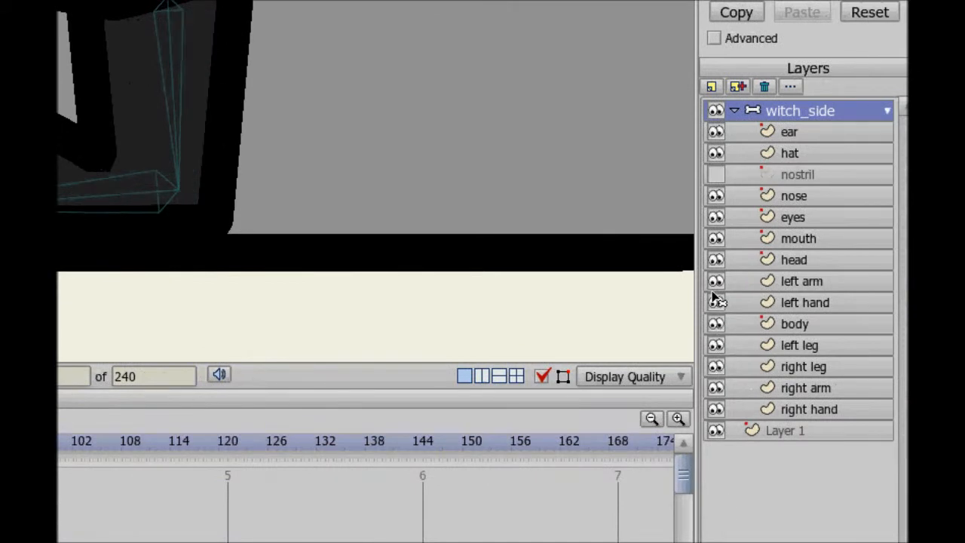
{"action": "left_click", "coordinate": [714, 302]}
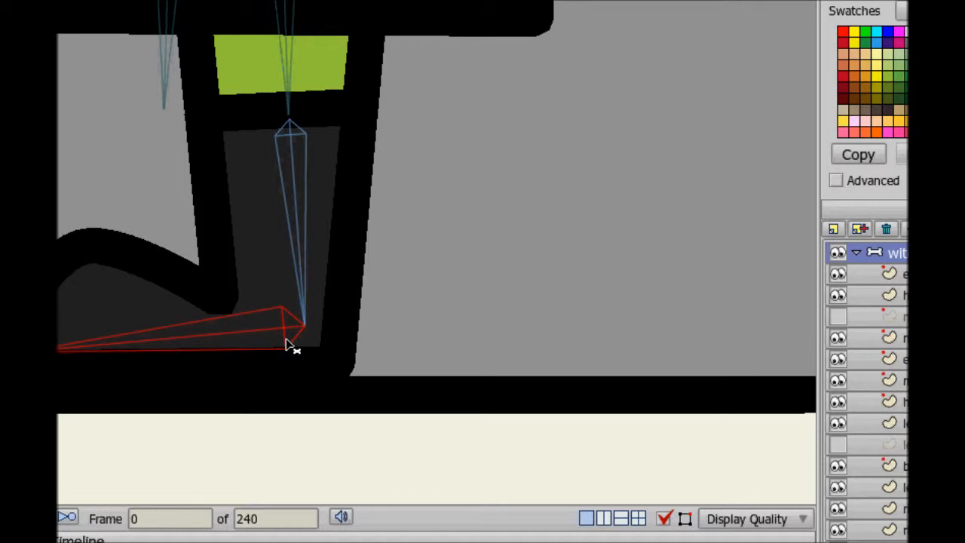
{"action": "scroll", "coordinate": [391, 140], "scroll_direction": "down", "scroll_amount": 2}
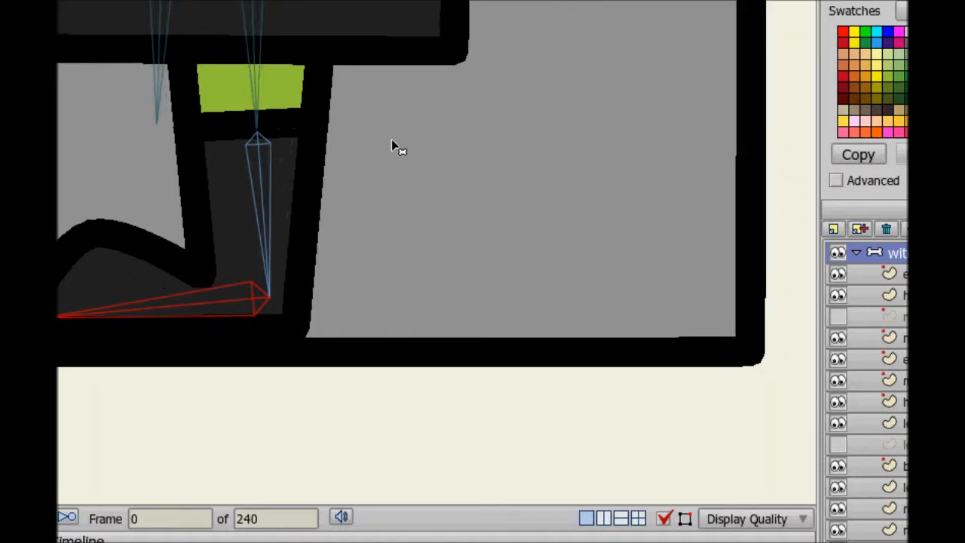
{"action": "scroll", "coordinate": [412, 179], "scroll_direction": "up", "scroll_amount": 2}
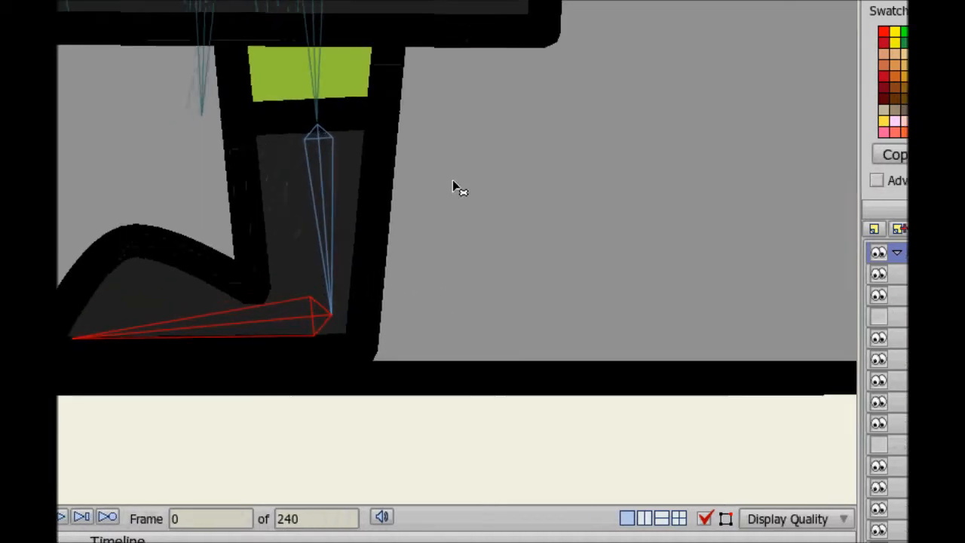
{"action": "scroll", "coordinate": [453, 181], "scroll_direction": "down", "scroll_amount": 6}
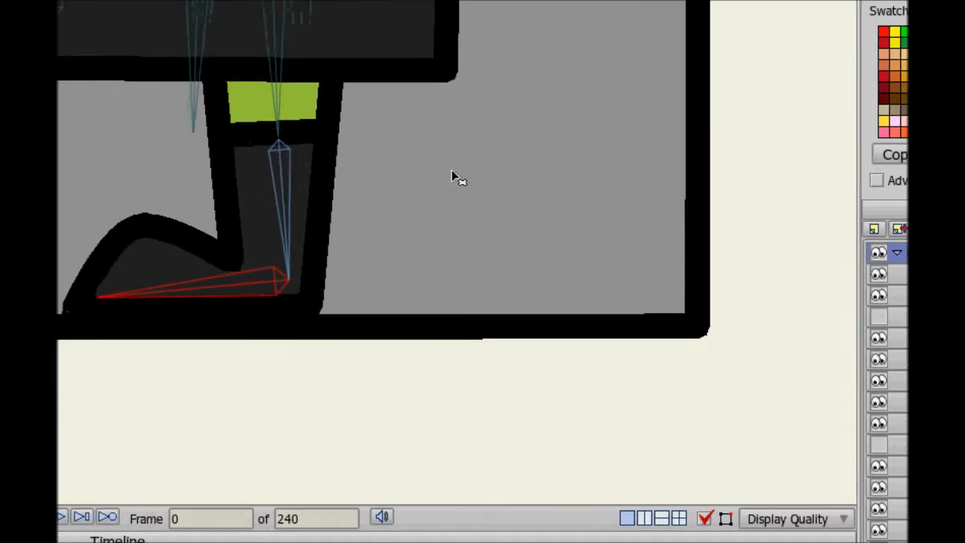
{"action": "scroll", "coordinate": [411, 147], "scroll_direction": "up", "scroll_amount": 2}
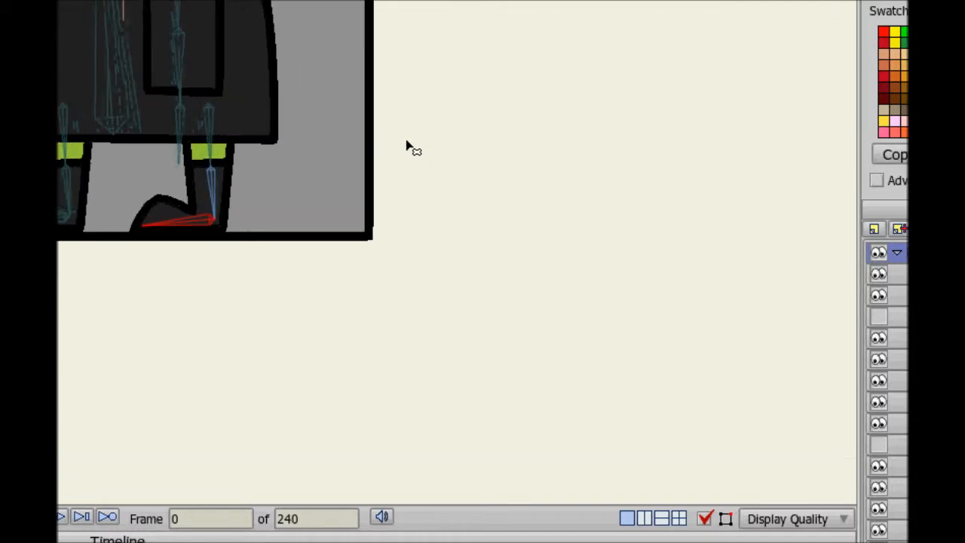
{"action": "scroll", "coordinate": [411, 147], "scroll_direction": "up", "scroll_amount": 1}
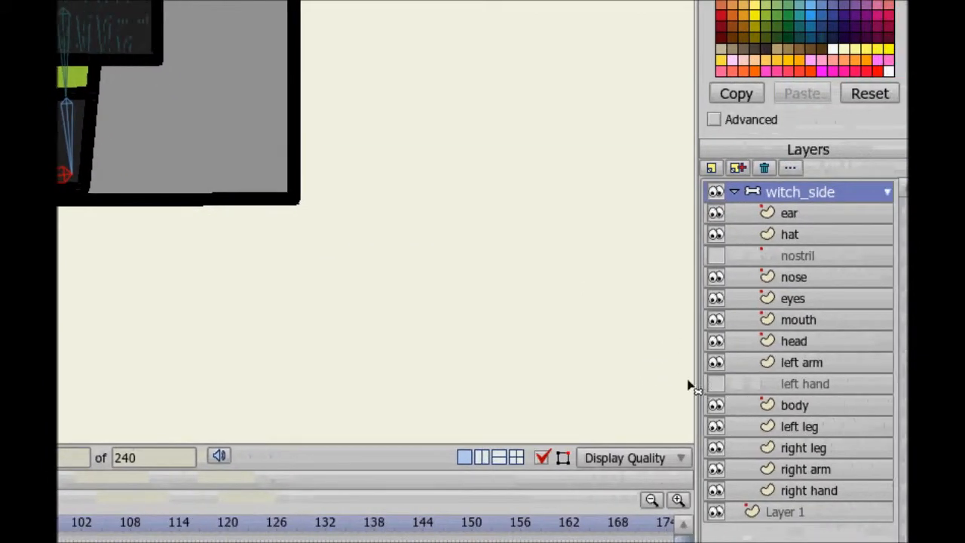
{"action": "scroll", "coordinate": [275, 123], "scroll_direction": "down", "scroll_amount": 1}
{"action": "scroll", "coordinate": [272, 129], "scroll_direction": "up", "scroll_amount": 1}
{"action": "scroll", "coordinate": [272, 129], "scroll_direction": "down", "scroll_amount": 3}
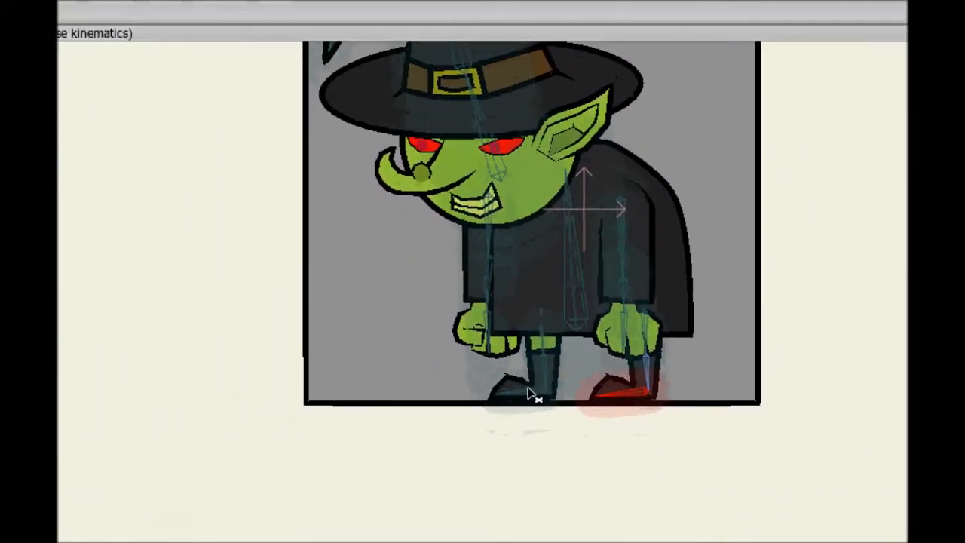
Test the whole rig by manipulating the bones of both legs and both arms
{"action": "left_click_drag", "start_coordinate": [533, 396], "coordinate": [470, 455]}
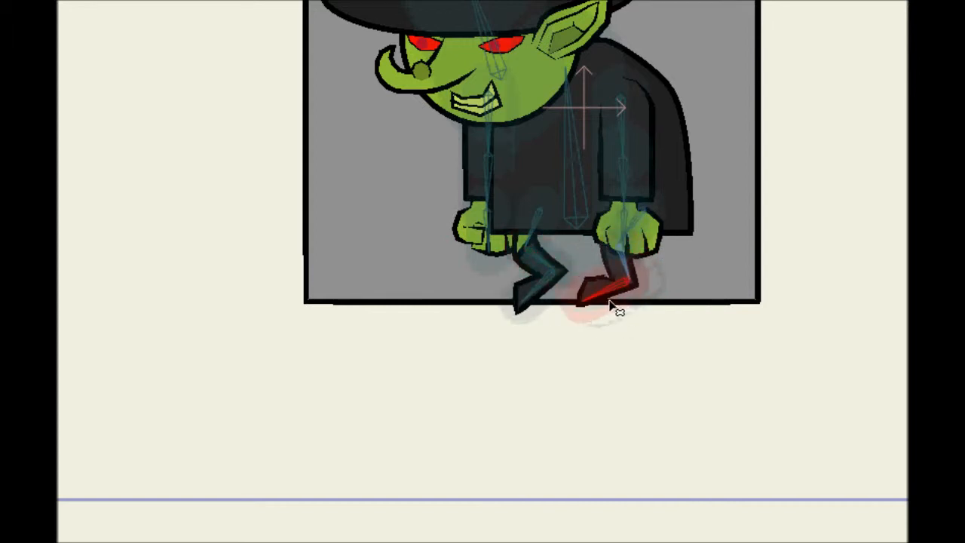
{"action": "left_click_drag", "start_coordinate": [457, 163], "coordinate": [454, 162]}
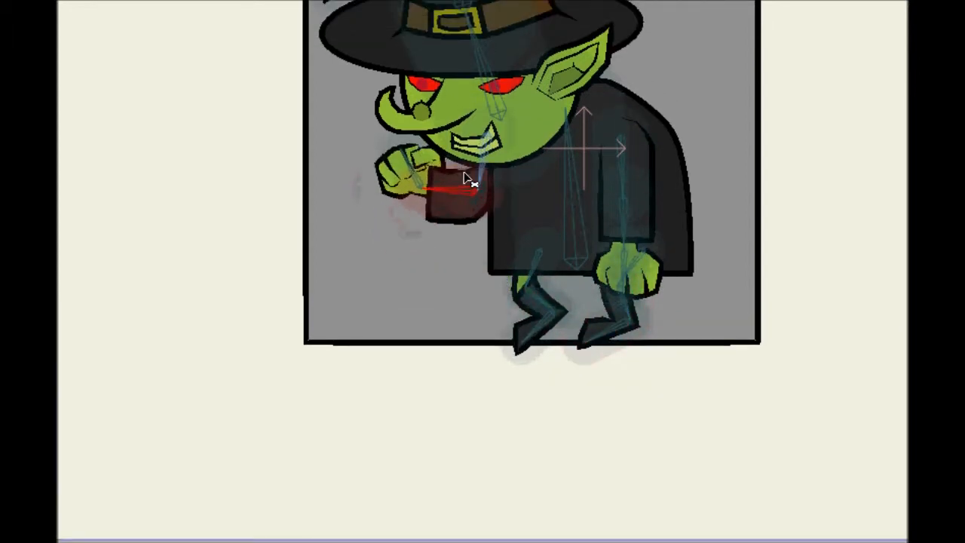
{"action": "left_click_drag", "start_coordinate": [662, 193], "coordinate": [751, 257]}
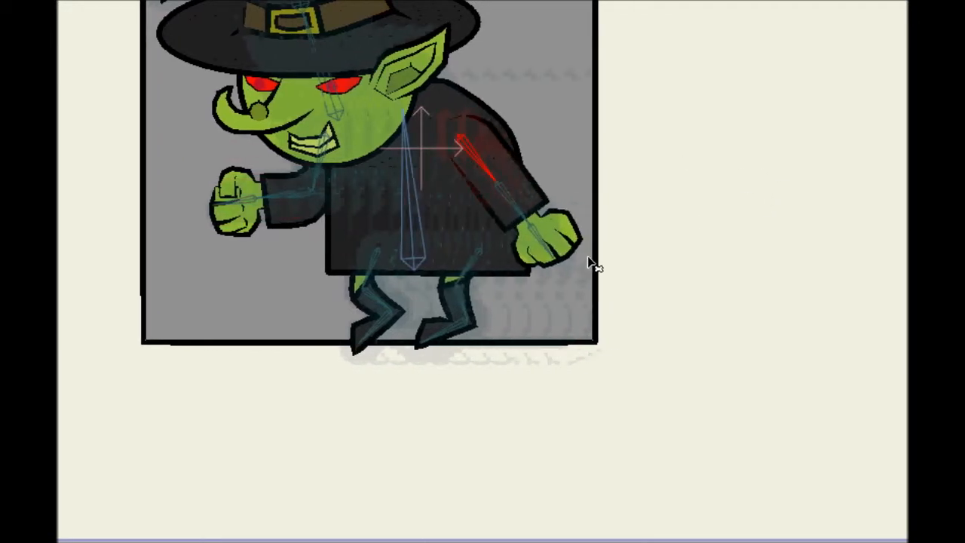
{"action": "left_click_drag", "start_coordinate": [460, 273], "coordinate": [492, 193]}
Bend the left arm through its upper arm and forearm bones to check the elbow's deformation, including a check of the right arm
{"action": "scroll", "coordinate": [496, 163], "scroll_direction": "up", "scroll_amount": 4}
{"action": "left_click_drag", "start_coordinate": [592, 258], "coordinate": [528, 521]}
{"action": "left_click_drag", "start_coordinate": [460, 334], "coordinate": [457, 242]}
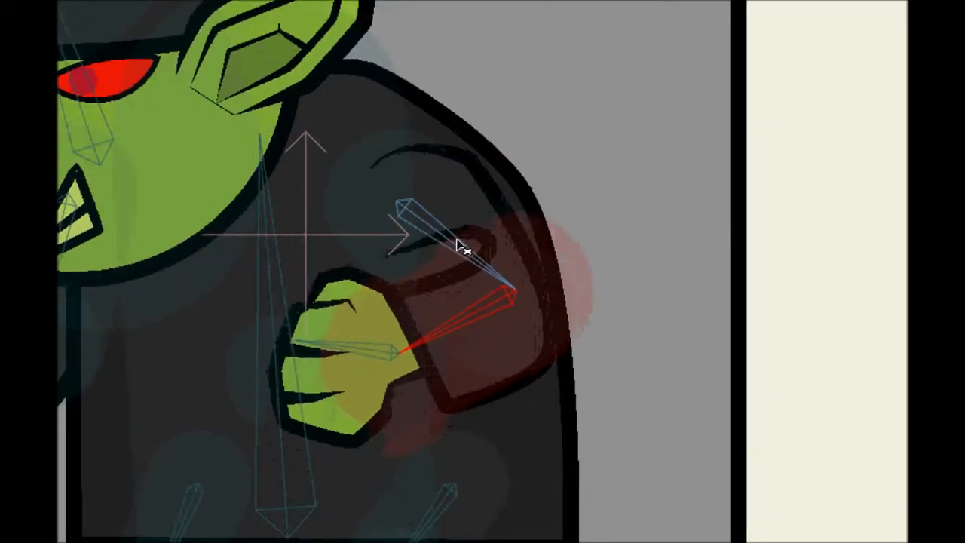
{"action": "left_click_drag", "start_coordinate": [460, 334], "coordinate": [445, 375]}
{"action": "left_click_drag", "start_coordinate": [445, 375], "coordinate": [444, 314]}
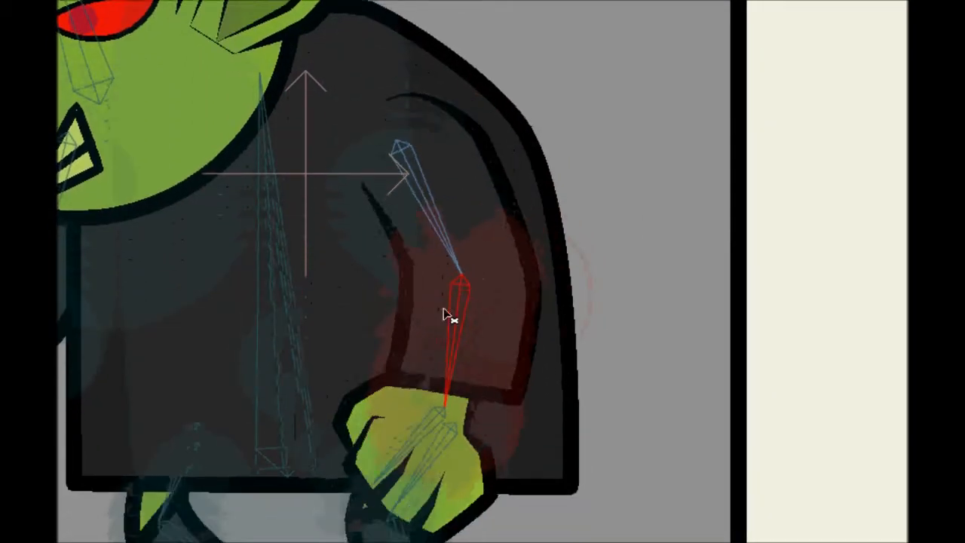
{"action": "left_click_drag", "start_coordinate": [492, 350], "coordinate": [605, 402]}
{"action": "scroll", "coordinate": [454, 225], "scroll_direction": "down", "scroll_amount": 3}
{"action": "left_click_drag", "start_coordinate": [483, 294], "coordinate": [316, 366]}
{"action": "left_click_drag", "start_coordinate": [113, 268], "coordinate": [58, 323]}
{"action": "left_click_drag", "start_coordinate": [279, 219], "coordinate": [316, 366]}
Sharpen the curvature of the left arm's two elbow points and test the bend with the forearm bone
{"action": "left_click", "coordinate": [83, 72]}
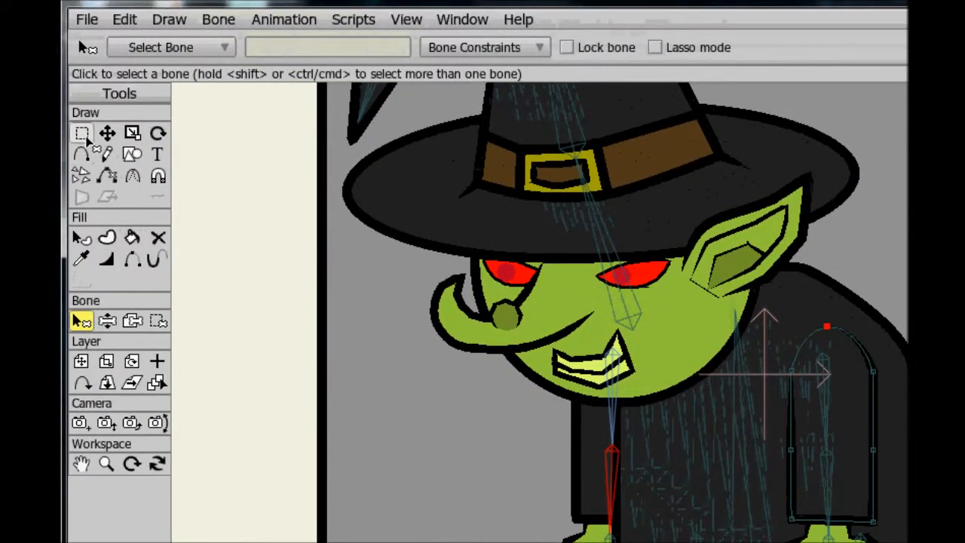
{"action": "left_click", "coordinate": [82, 134]}
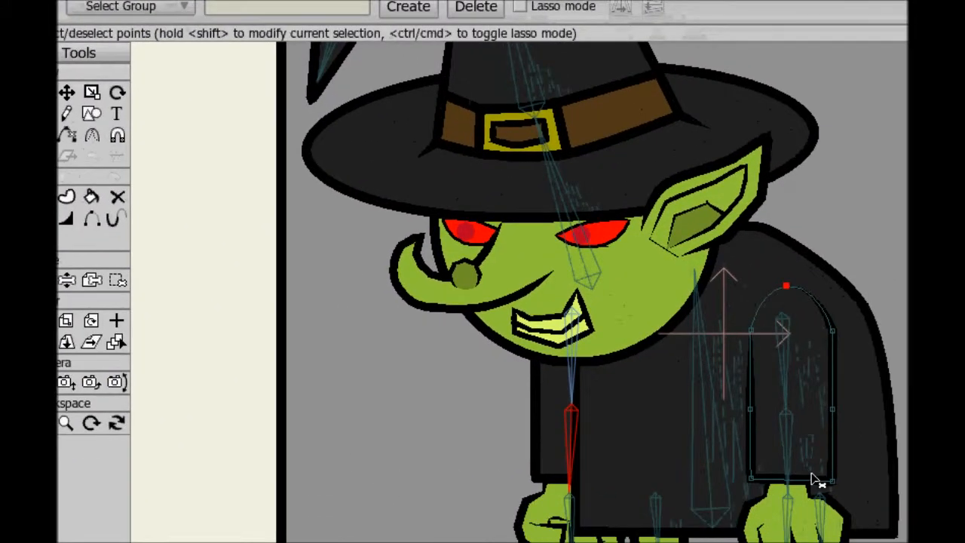
{"action": "left_click_drag", "start_coordinate": [712, 429], "coordinate": [920, 409]}
{"action": "left_click_drag", "start_coordinate": [735, 347], "coordinate": [735, 349]}
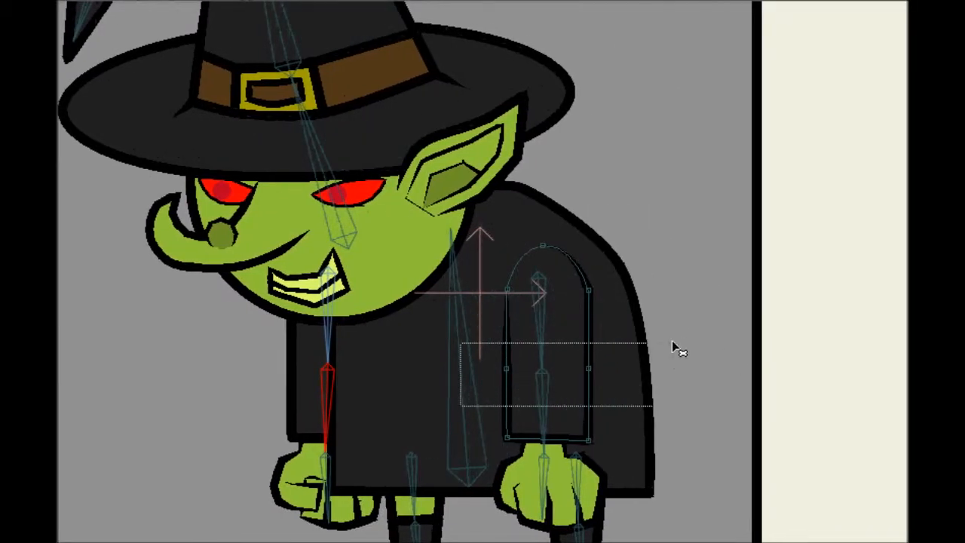
{"action": "left_click_drag", "start_coordinate": [672, 341], "coordinate": [672, 340]}
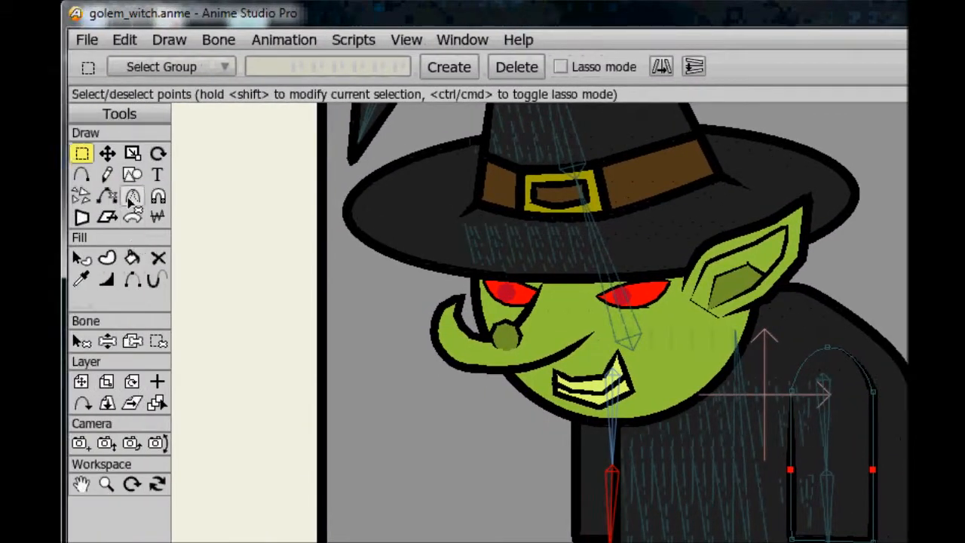
{"action": "left_click", "coordinate": [133, 196]}
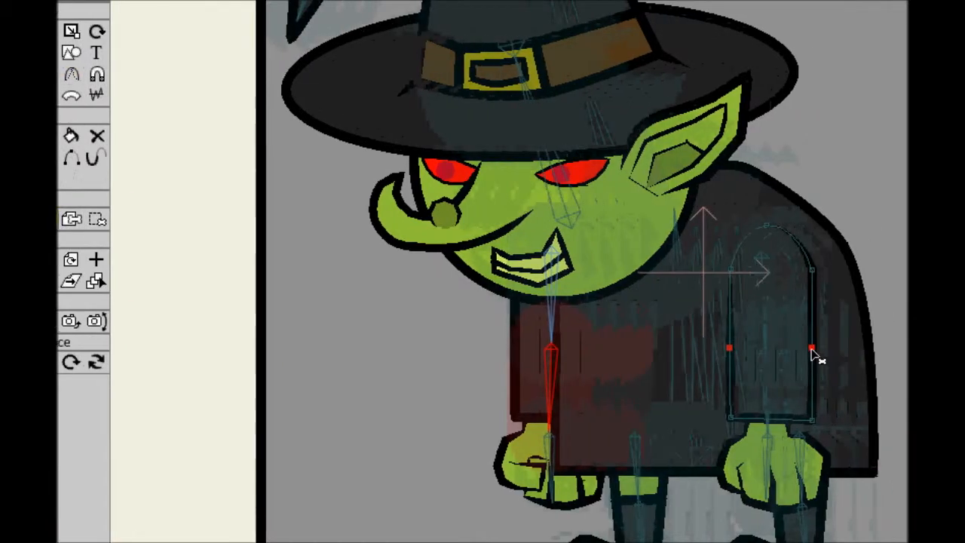
{"action": "left_click_drag", "start_coordinate": [765, 388], "coordinate": [709, 337]}
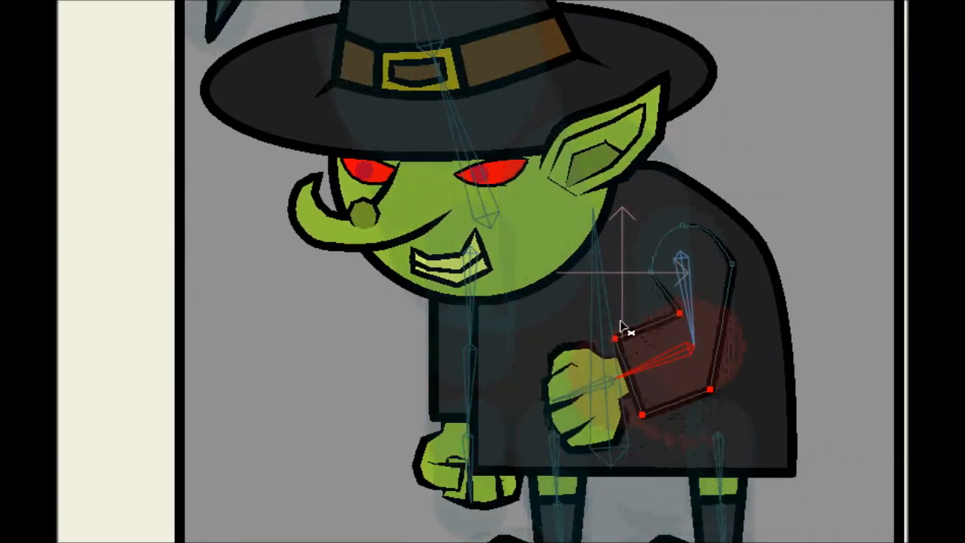
Bend the left forearm forward and backward to check the sharpened elbow points, and undo the last change
{"action": "left_click_drag", "start_coordinate": [623, 328], "coordinate": [811, 336]}
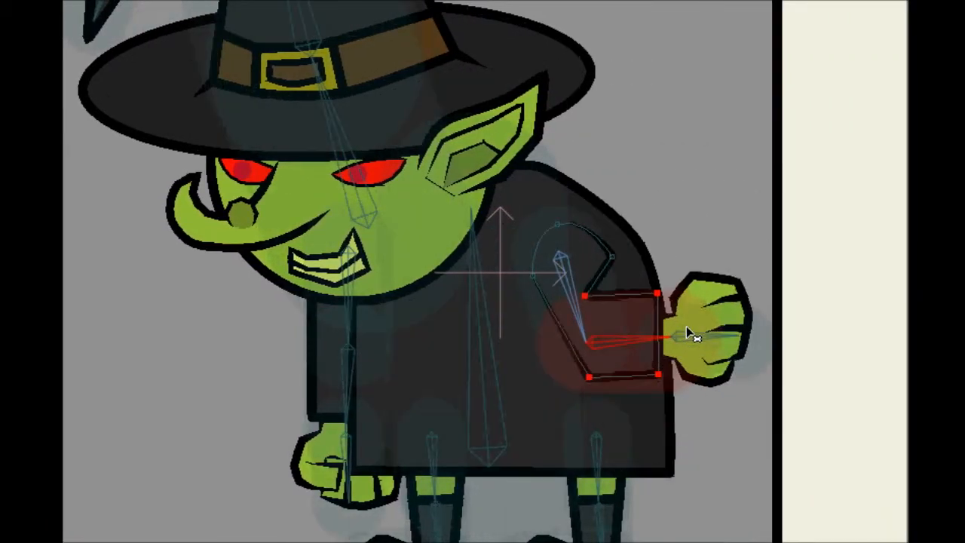
{"action": "left_click_drag", "start_coordinate": [688, 336], "coordinate": [622, 435]}
{"action": "left_click_drag", "start_coordinate": [617, 386], "coordinate": [581, 386]}
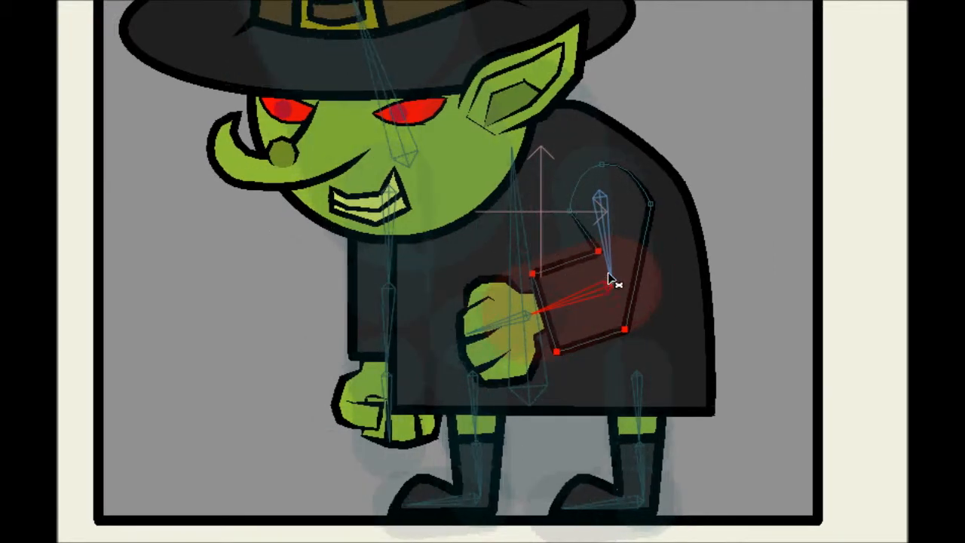
{"action": "key", "text": "ctrl+z"}
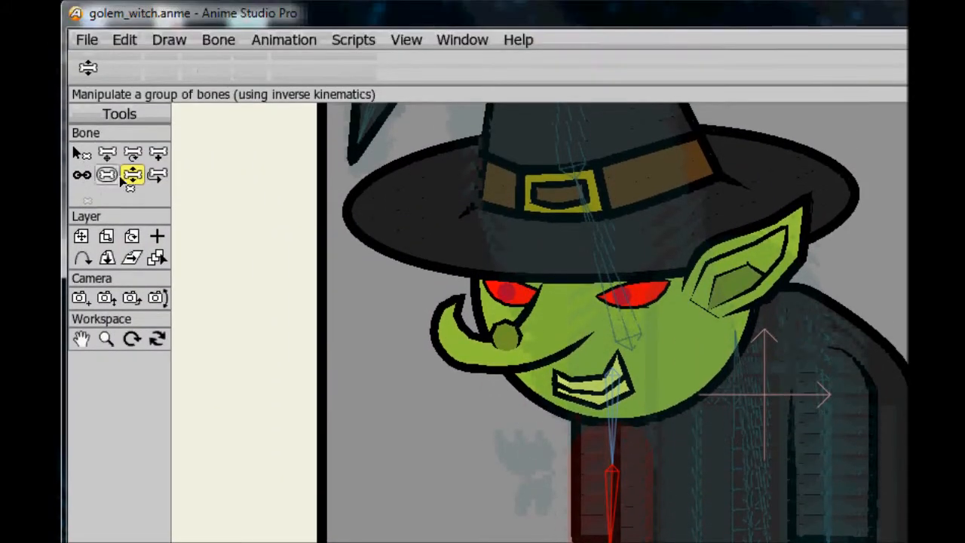
Test the smoother elbow bend of the left arm and the right arm by rotating their forearm bones
{"action": "left_click_drag", "start_coordinate": [815, 504], "coordinate": [792, 504]}
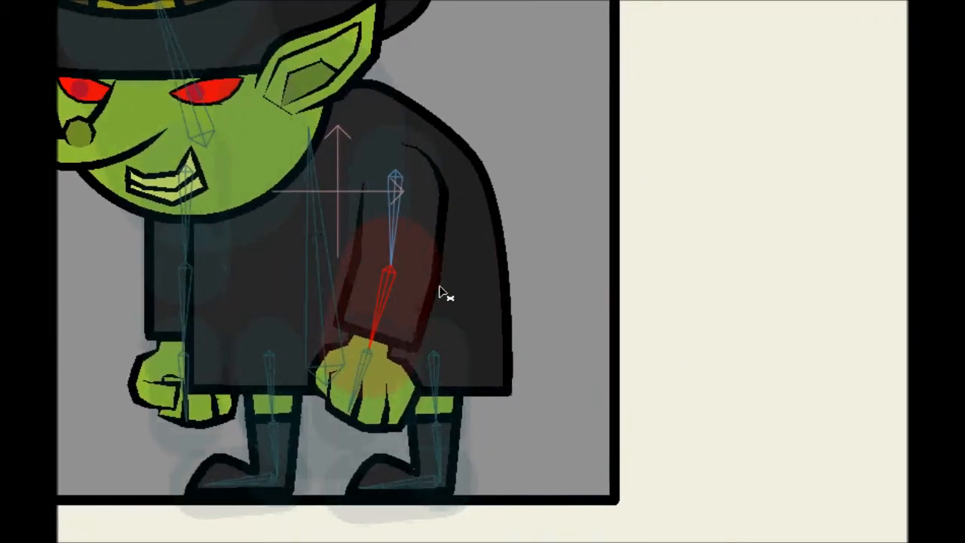
{"action": "left_click_drag", "start_coordinate": [391, 297], "coordinate": [437, 350]}
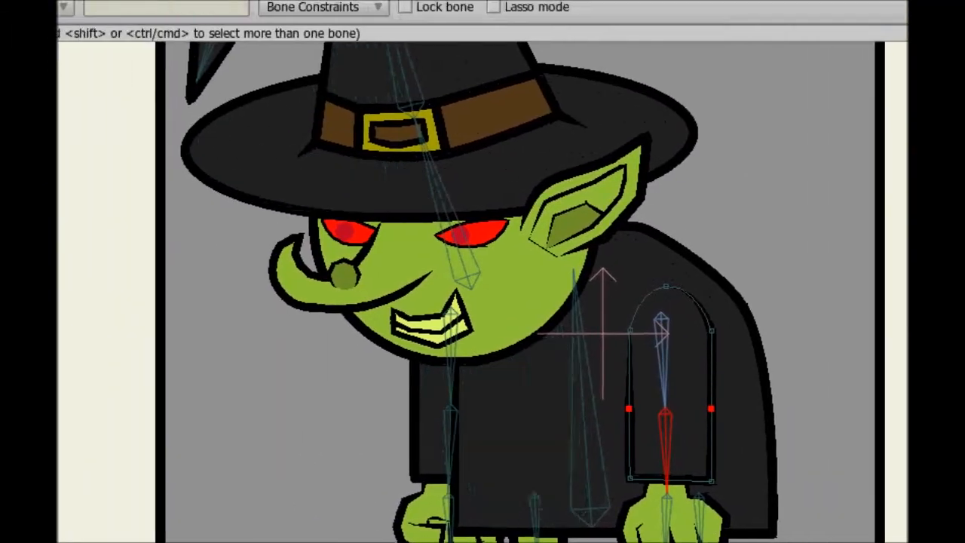
{"action": "left_click", "coordinate": [133, 136]}
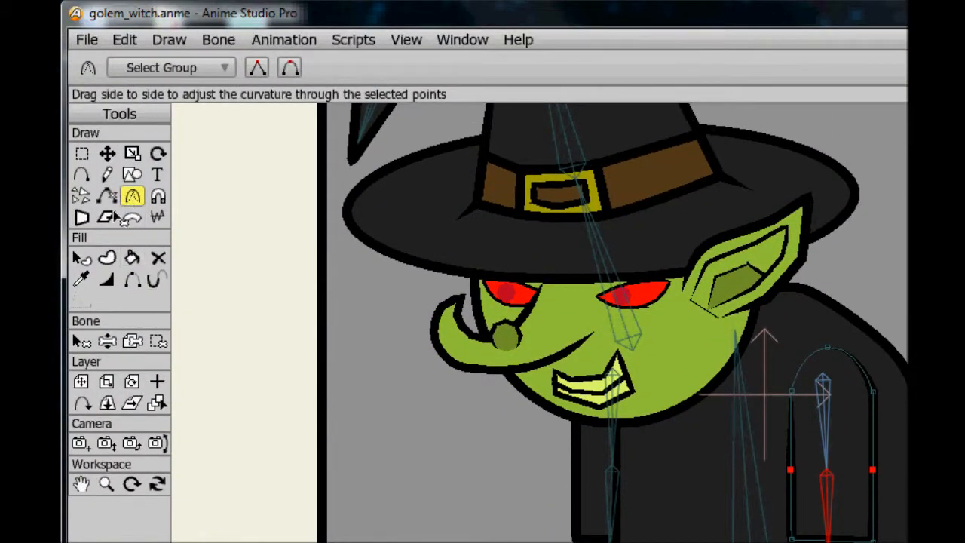
{"action": "left_click", "coordinate": [107, 341]}
{"action": "left_click_drag", "start_coordinate": [846, 512], "coordinate": [772, 459]}
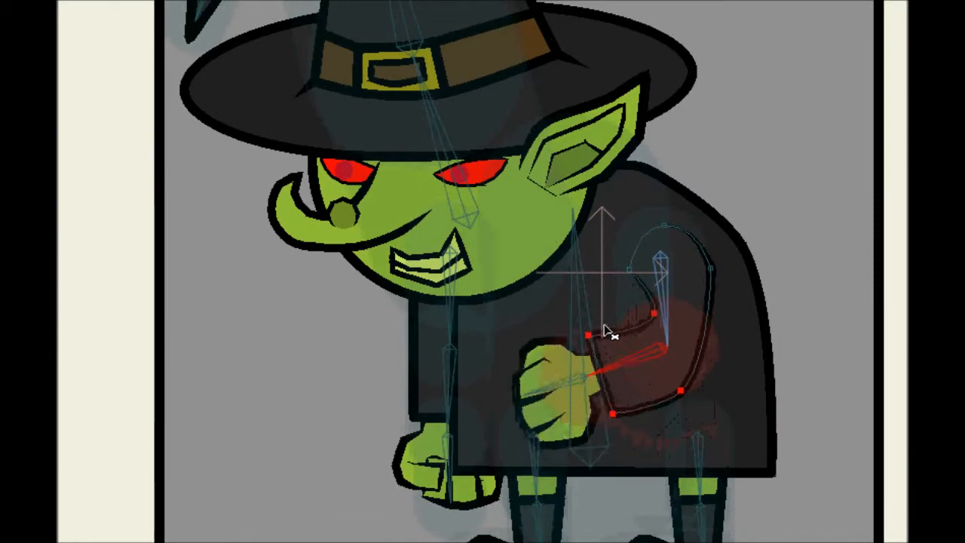
{"action": "left_click_drag", "start_coordinate": [422, 390], "coordinate": [341, 338]}
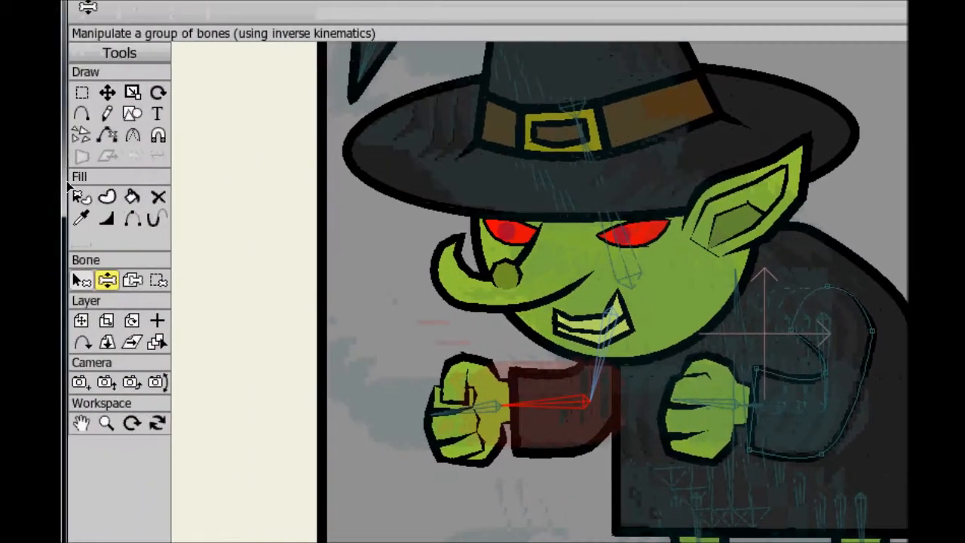
Switch to the hat layer and move the hat's tip bones to check how its points deform
{"action": "left_click", "coordinate": [76, 276]}
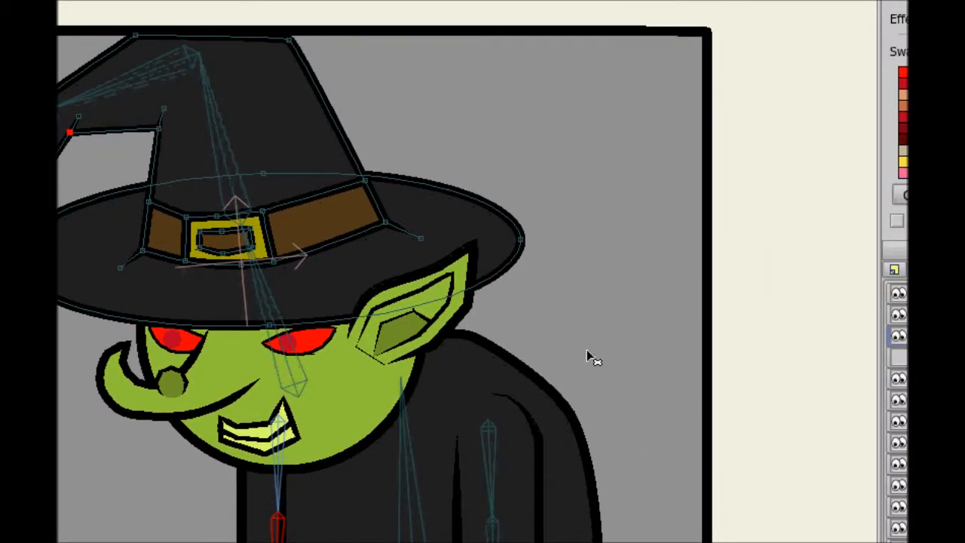
{"action": "left_click_drag", "start_coordinate": [587, 349], "coordinate": [590, 357]}
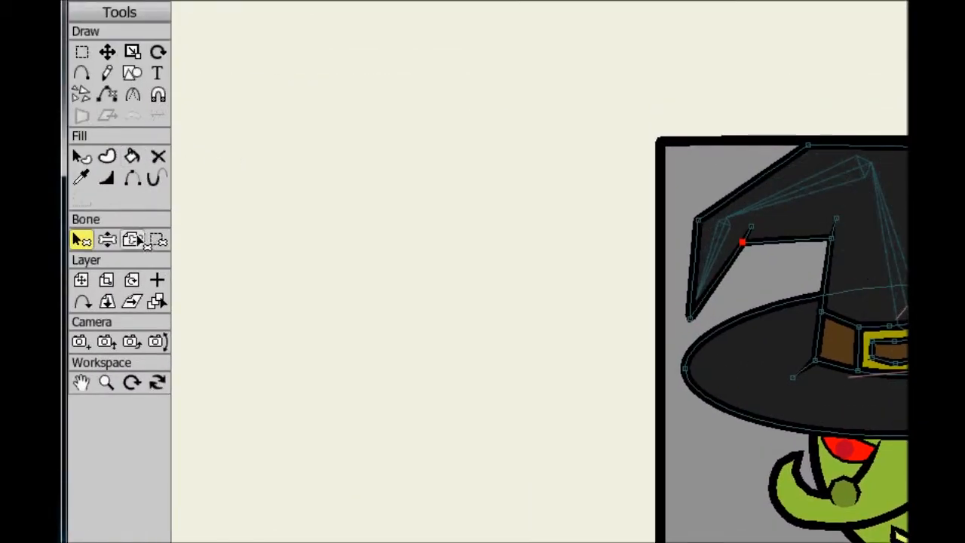
{"action": "left_click", "coordinate": [107, 198]}
{"action": "left_click_drag", "start_coordinate": [653, 248], "coordinate": [637, 393]}
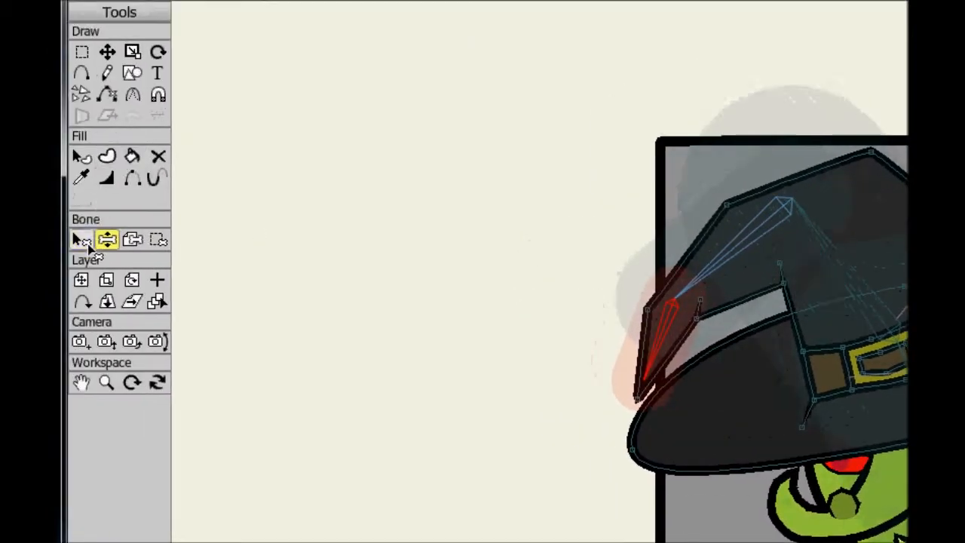
Select the head bone and bind the hat brim's points to it, including the crease at the band's right end
{"action": "left_click", "coordinate": [62, 240]}
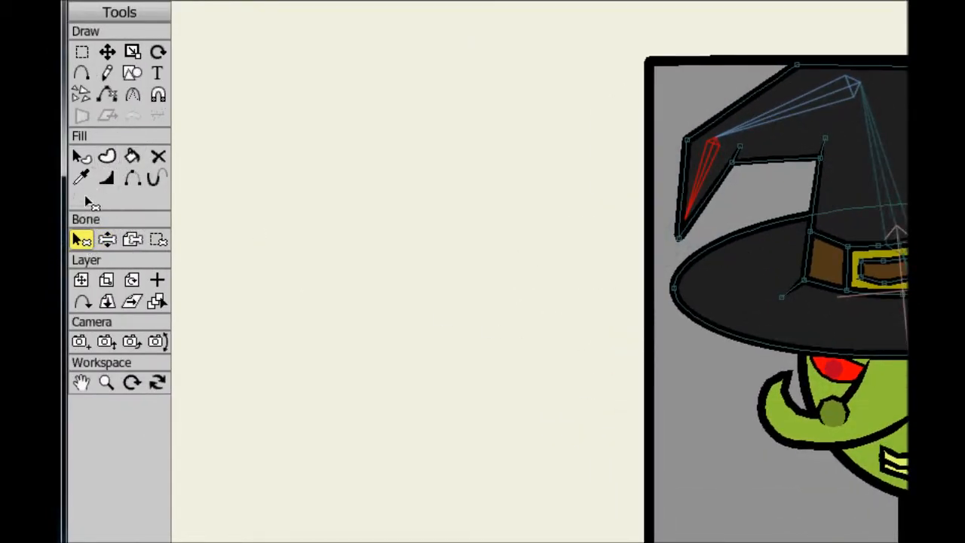
{"action": "left_click", "coordinate": [158, 239]}
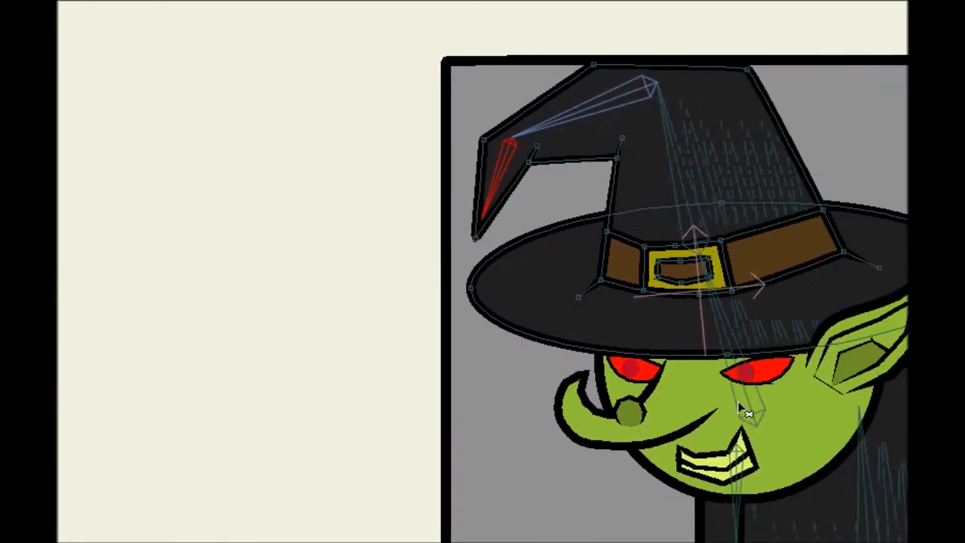
{"action": "left_click", "coordinate": [694, 401], "text": "alt"}
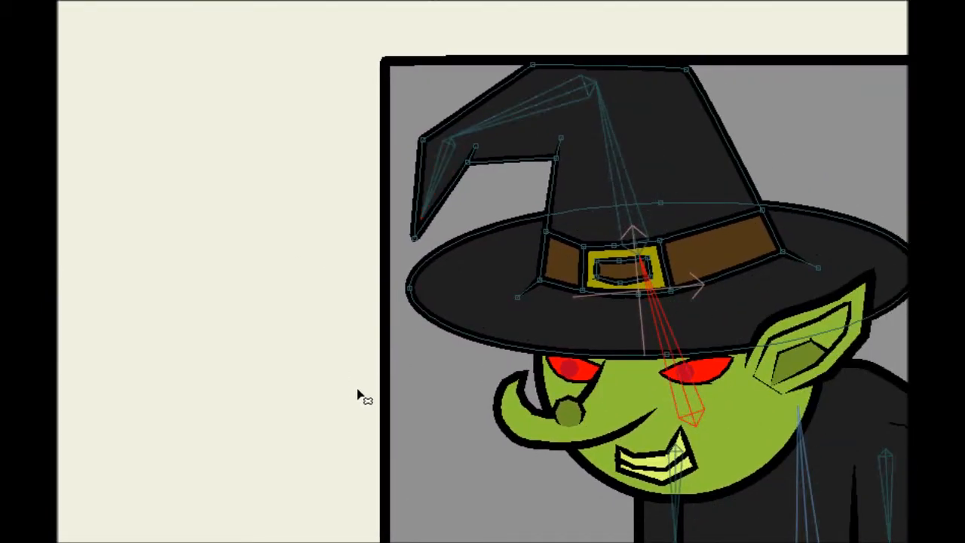
{"action": "left_click_drag", "start_coordinate": [678, 277], "coordinate": [711, 253]}
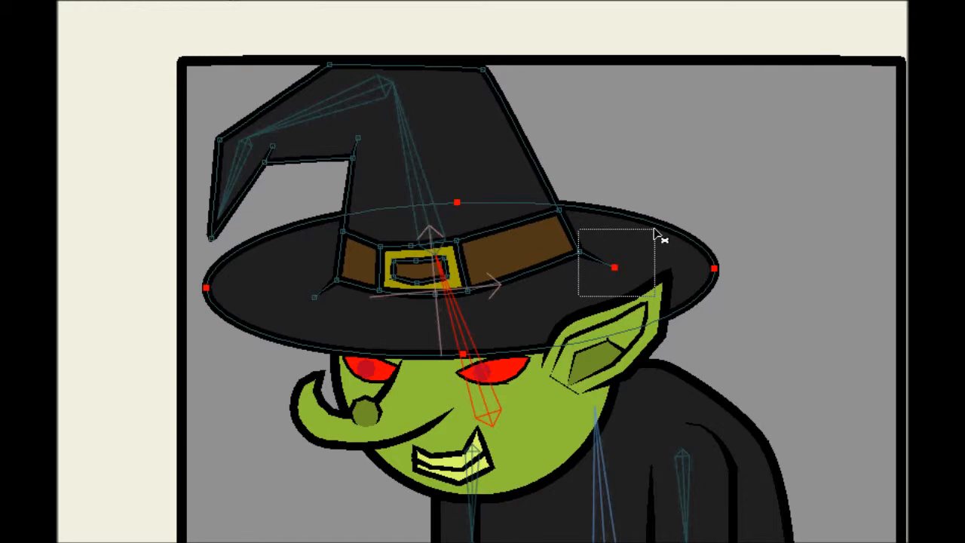
{"action": "left_click_drag", "start_coordinate": [654, 228], "coordinate": [672, 225]}
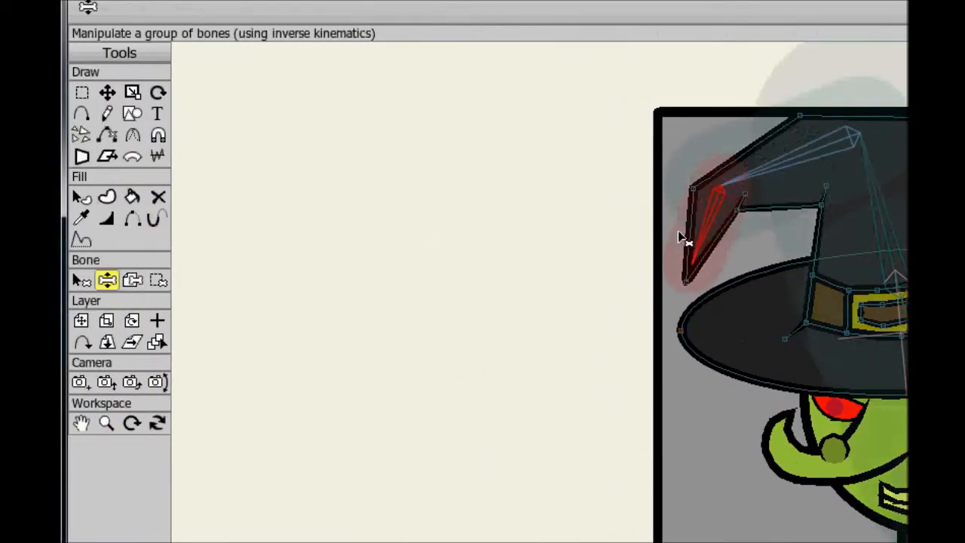
Test the hat's deformation by swinging its tip, middle and base bones and tilting the head bone
{"action": "left_click_drag", "start_coordinate": [684, 240], "coordinate": [717, 107]}
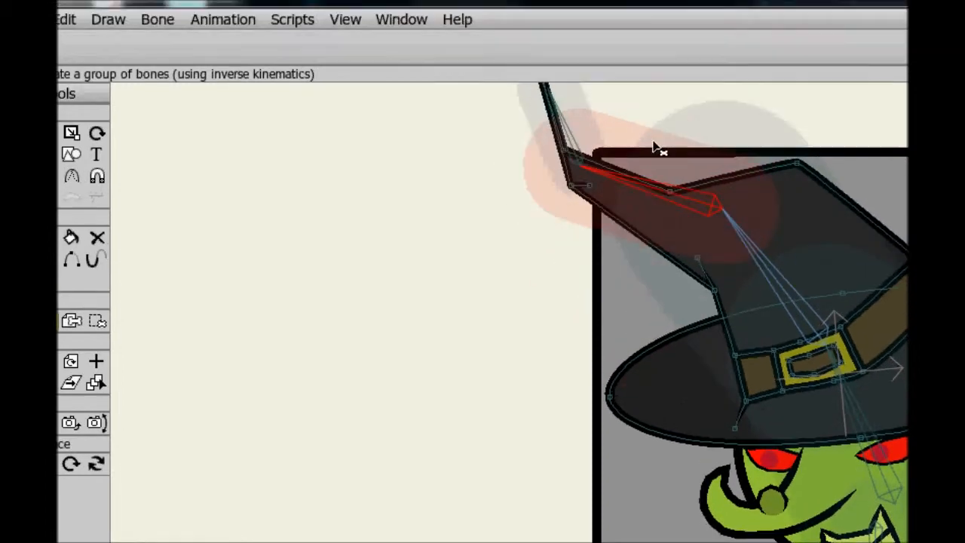
{"action": "left_click_drag", "start_coordinate": [655, 147], "coordinate": [499, 184]}
{"action": "left_click_drag", "start_coordinate": [478, 264], "coordinate": [651, 190]}
{"action": "left_click_drag", "start_coordinate": [754, 212], "coordinate": [920, 131]}
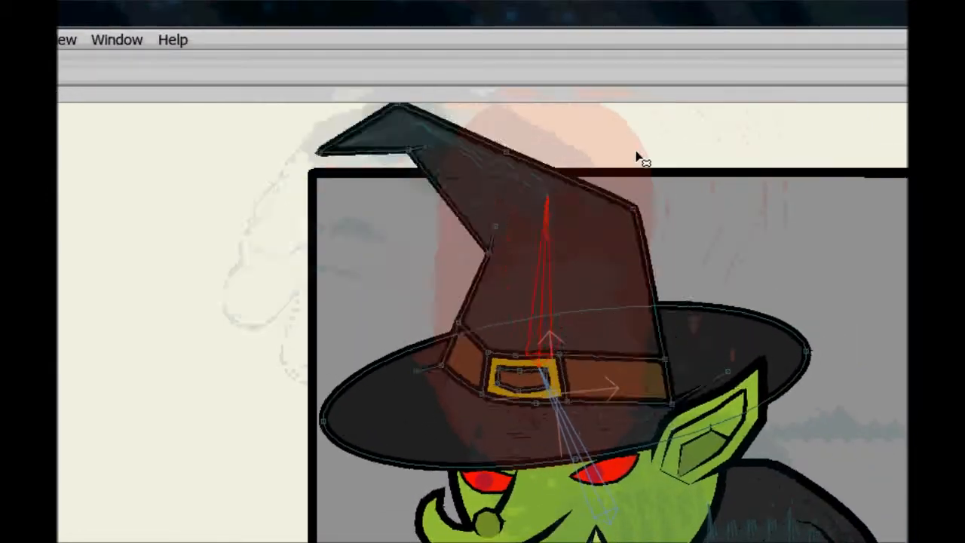
{"action": "left_click_drag", "start_coordinate": [636, 150], "coordinate": [510, 133]}
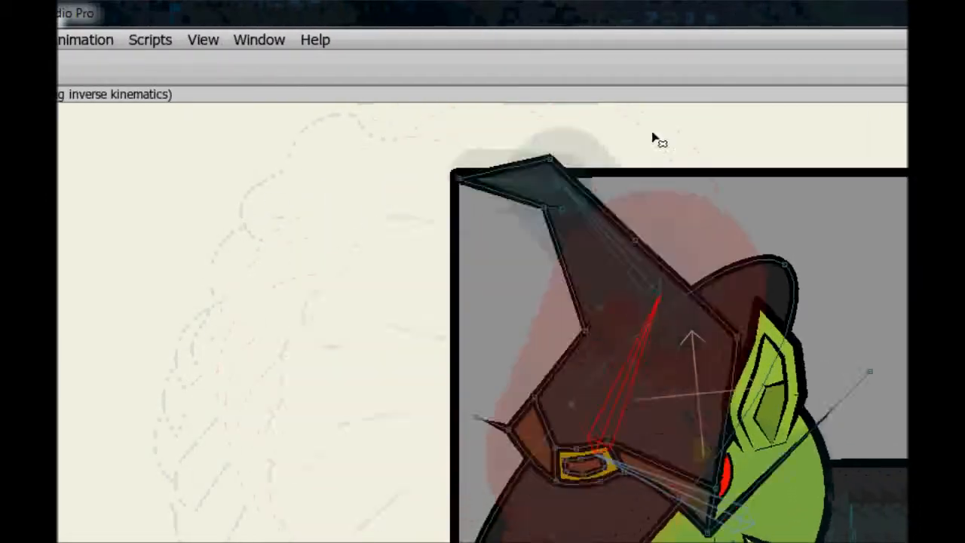
{"action": "left_click_drag", "start_coordinate": [653, 137], "coordinate": [142, 542]}
{"action": "left_click_drag", "start_coordinate": [283, 396], "coordinate": [699, 251]}
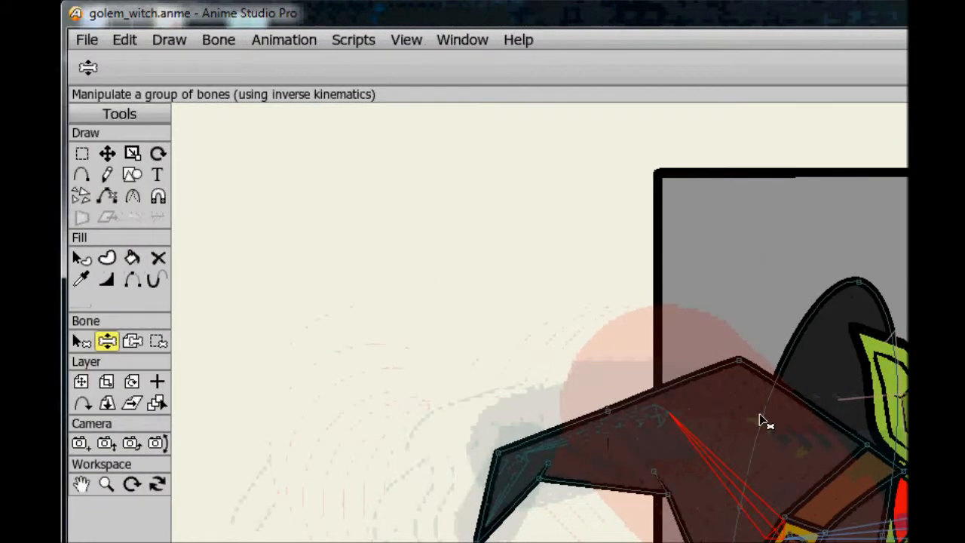
{"action": "left_click_drag", "start_coordinate": [763, 422], "coordinate": [346, 57]}
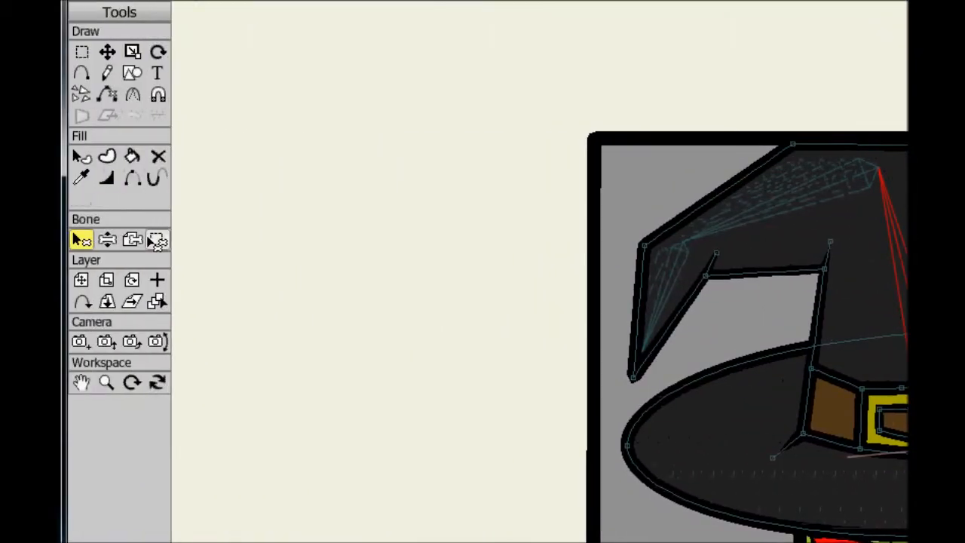
Bind the brim points together with the hatband's and buckle's lower points and both crease ends to the head bone
{"action": "left_click", "coordinate": [157, 239]}
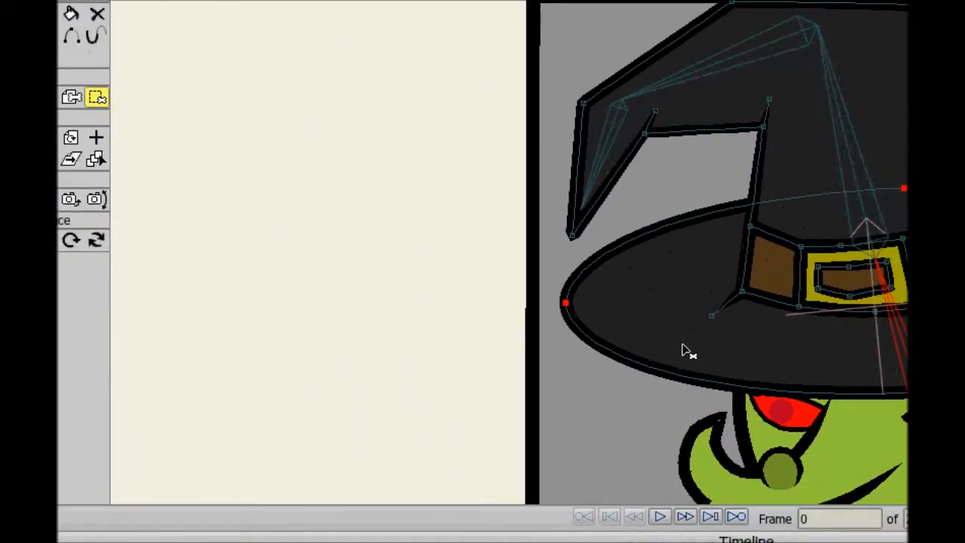
{"action": "left_click_drag", "start_coordinate": [671, 333], "coordinate": [791, 291]}
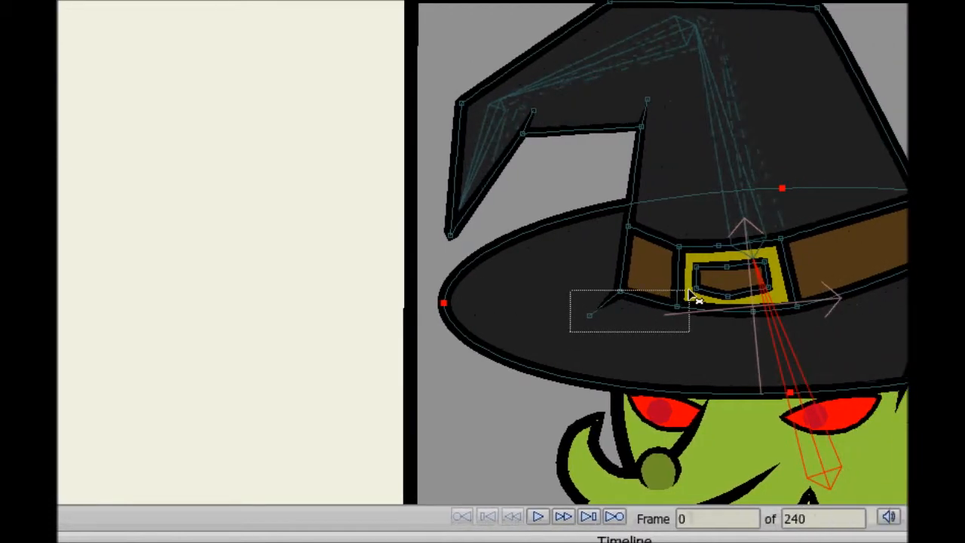
{"action": "mouse_move", "coordinate": [692, 296]}
{"action": "left_mouse_down"}
{"action": "mouse_move", "coordinate": [732, 294]}
{"action": "mouse_move", "coordinate": [692, 282]}
{"action": "left_mouse_up"}
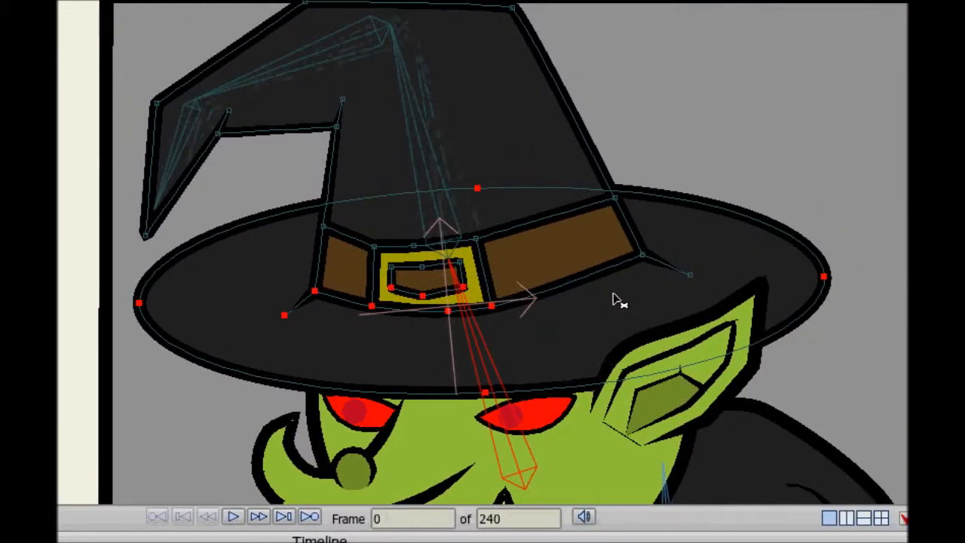
{"action": "left_click_drag", "start_coordinate": [601, 294], "coordinate": [720, 239]}
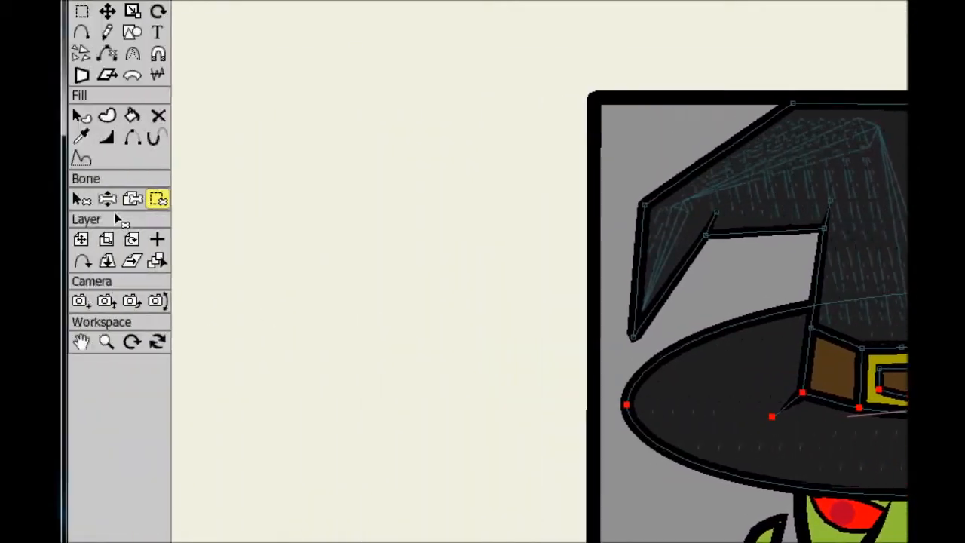
Move the hat's base, middle and tip bones to check that the cone bends cleanly above the brim
{"action": "left_click", "coordinate": [108, 199]}
{"action": "left_click", "coordinate": [591, 205]}
{"action": "left_click_drag", "start_coordinate": [712, 226], "coordinate": [715, 64]}
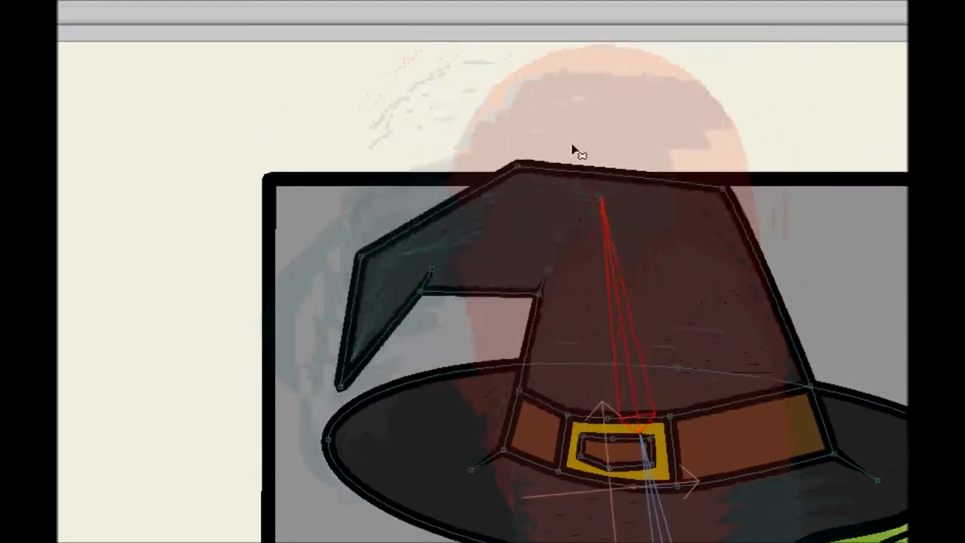
{"action": "left_click_drag", "start_coordinate": [572, 145], "coordinate": [227, 285]}
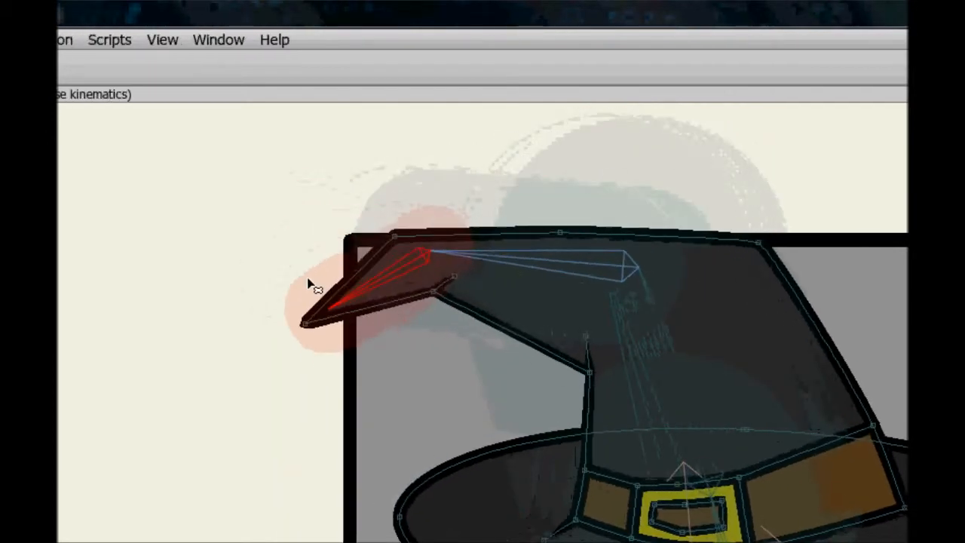
{"action": "left_click_drag", "start_coordinate": [309, 285], "coordinate": [340, 339]}
{"action": "left_click_drag", "start_coordinate": [275, 259], "coordinate": [309, 326]}
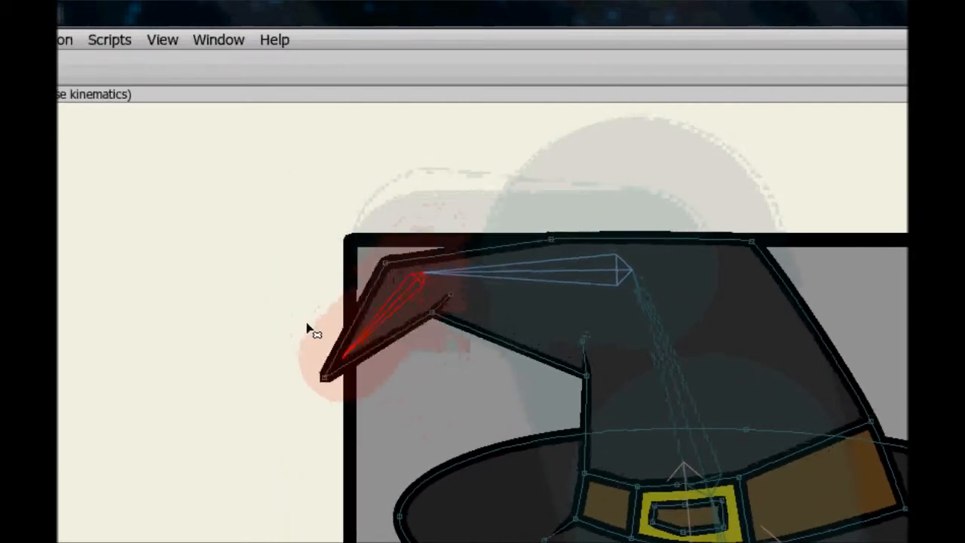
{"action": "left_click_drag", "start_coordinate": [488, 306], "coordinate": [562, 327]}
{"action": "left_click", "coordinate": [715, 383]}
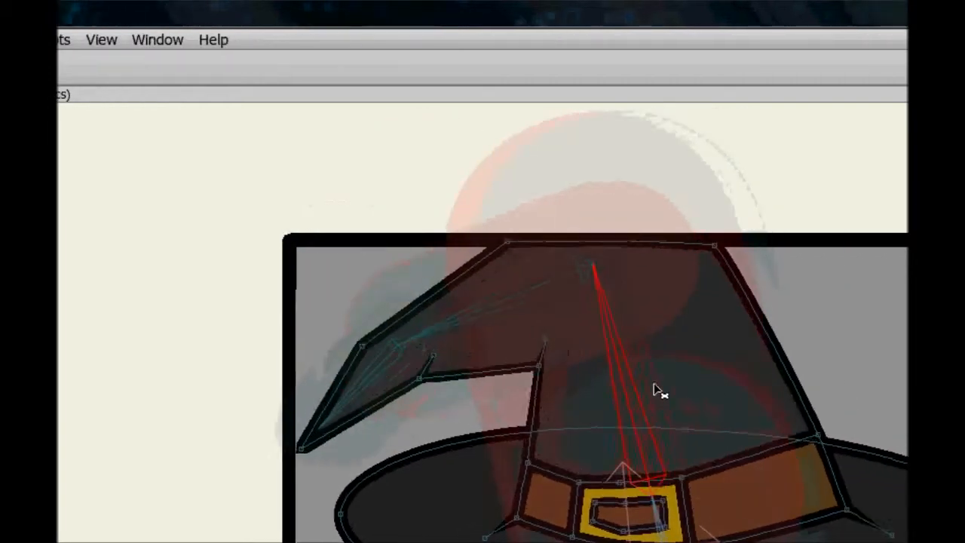
{"action": "left_click_drag", "start_coordinate": [654, 389], "coordinate": [683, 297]}
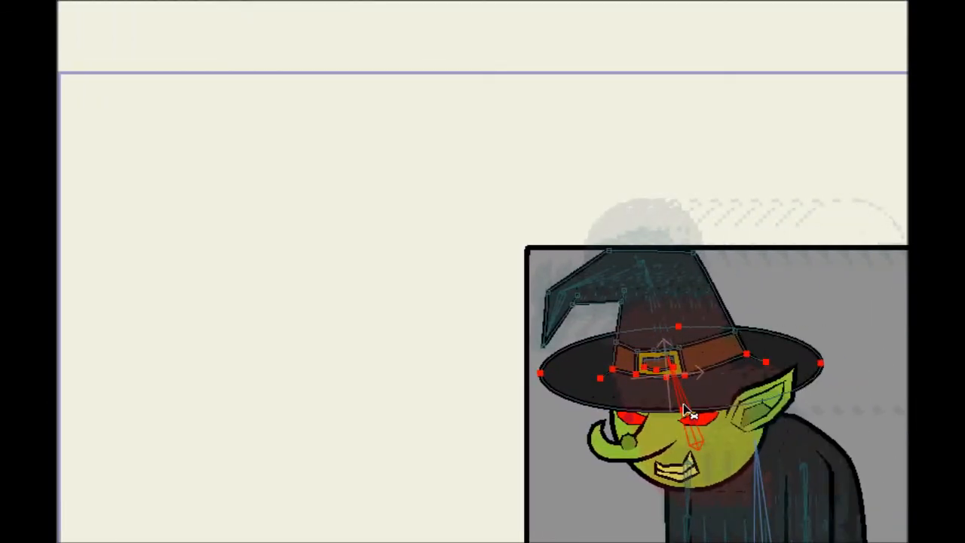
Rotate the head bone and the hat's bones in several directions to check that head and hat move together
{"action": "left_click_drag", "start_coordinate": [686, 411], "coordinate": [816, 412]}
{"action": "left_click_drag", "start_coordinate": [695, 371], "coordinate": [482, 99]}
{"action": "left_click_drag", "start_coordinate": [482, 157], "coordinate": [316, 150]}
{"action": "left_click_drag", "start_coordinate": [316, 195], "coordinate": [281, 202]}
{"action": "left_click_drag", "start_coordinate": [581, 368], "coordinate": [542, 249]}
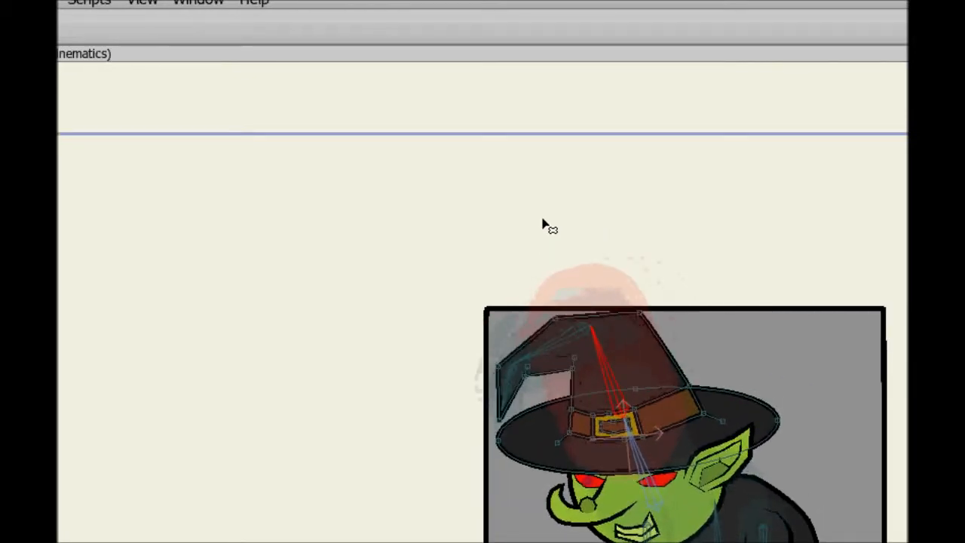
{"action": "left_click_drag", "start_coordinate": [643, 479], "coordinate": [629, 383]}
{"action": "left_click_drag", "start_coordinate": [612, 187], "coordinate": [615, 232]}
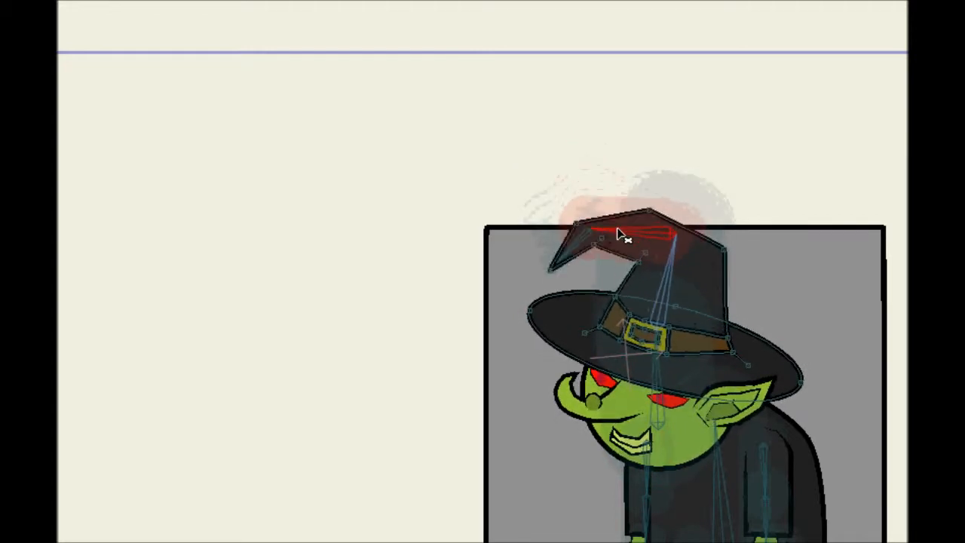
Bind the hat tip's end point, outer corner and both inner crease points to the hat's tip bone
{"action": "scroll", "coordinate": [603, 209], "scroll_direction": "up", "scroll_amount": 3}
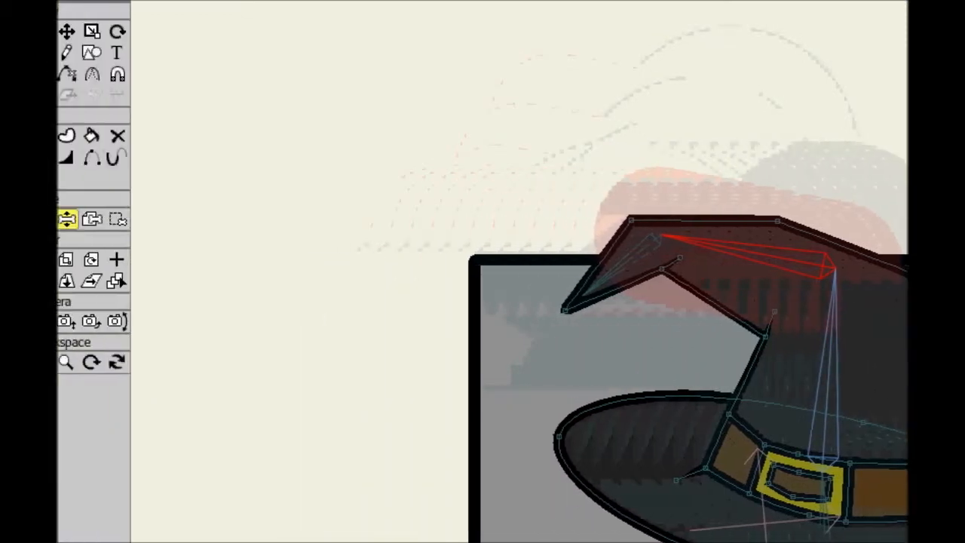
{"action": "left_click", "coordinate": [80, 218]}
{"action": "scroll", "coordinate": [485, 388], "scroll_direction": "up", "scroll_amount": 2}
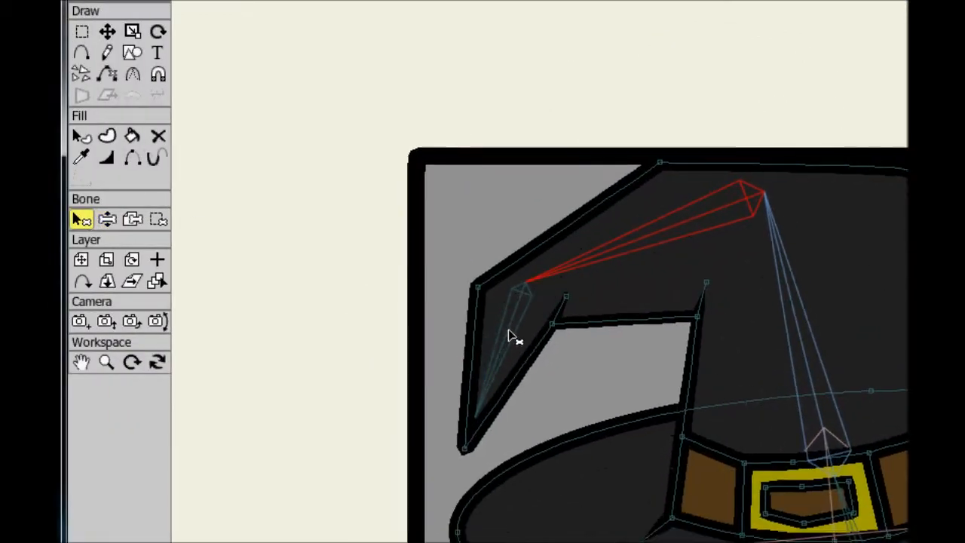
{"action": "left_click", "coordinate": [133, 218]}
{"action": "left_click", "coordinate": [158, 218]}
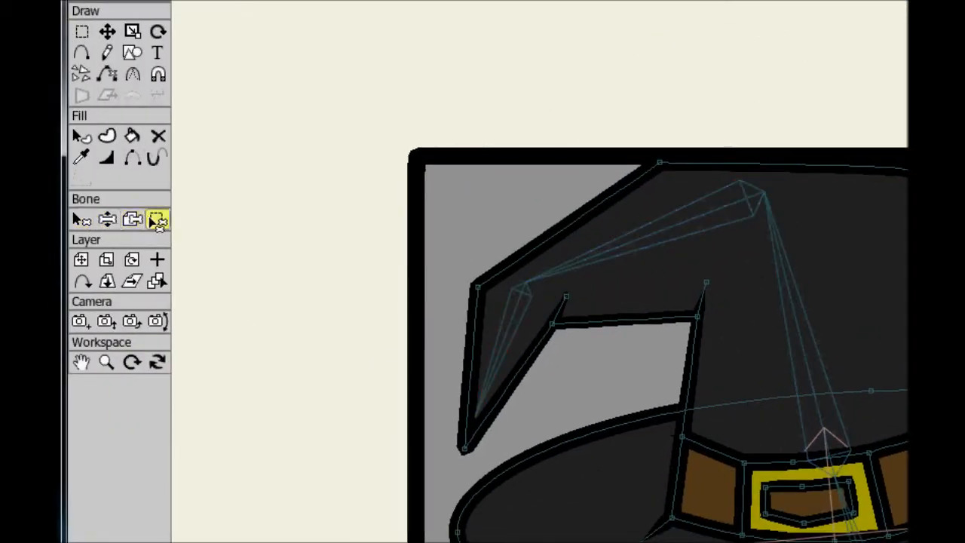
{"action": "left_click", "coordinate": [499, 364]}
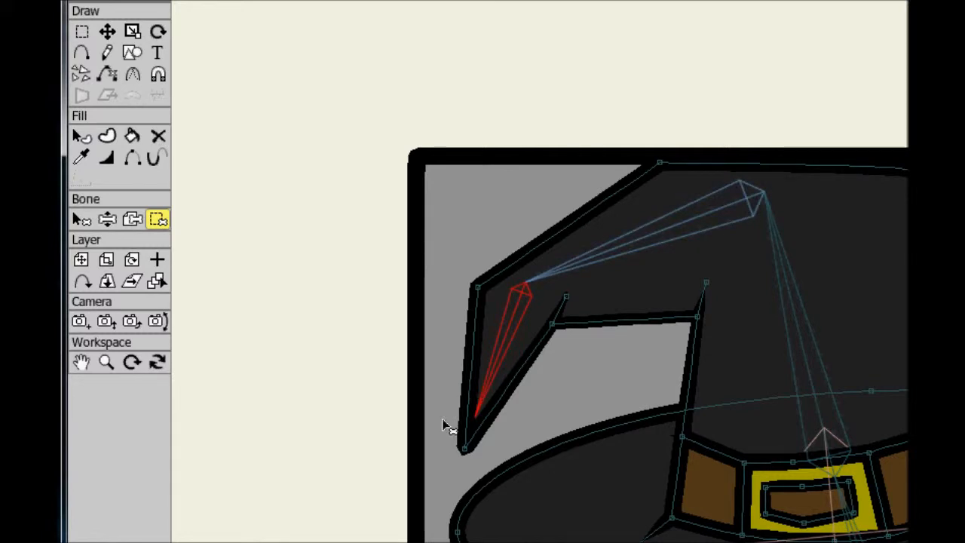
{"action": "left_click_drag", "start_coordinate": [567, 245], "coordinate": [585, 207]}
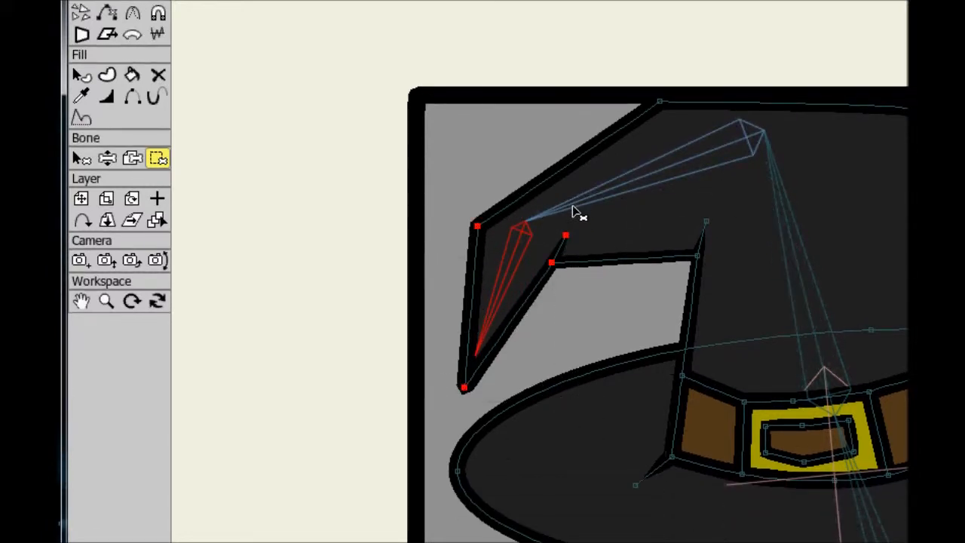
Bind the hat's upper front corner and both points of the larger inner crease to the middle hat bone
{"action": "left_click", "coordinate": [668, 185]}
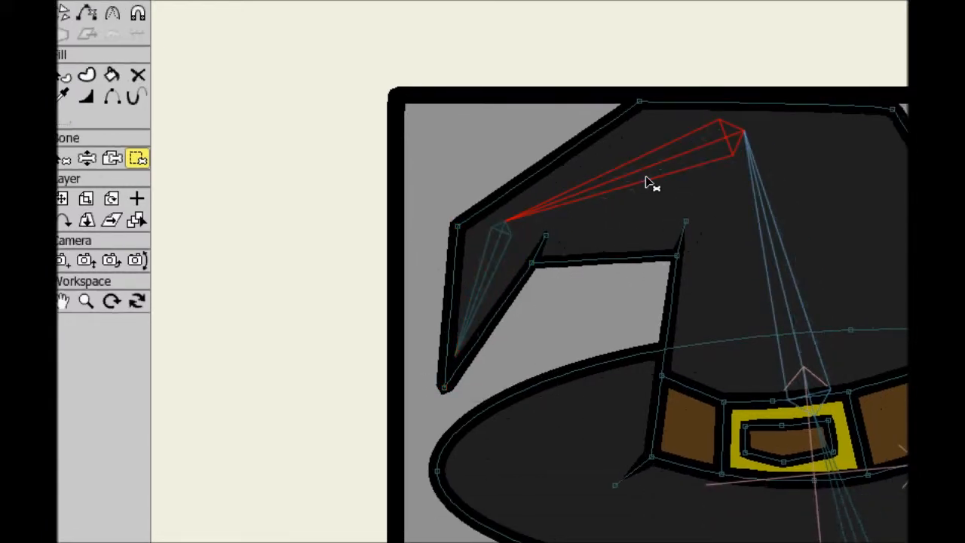
{"action": "left_click_drag", "start_coordinate": [627, 304], "coordinate": [701, 197]}
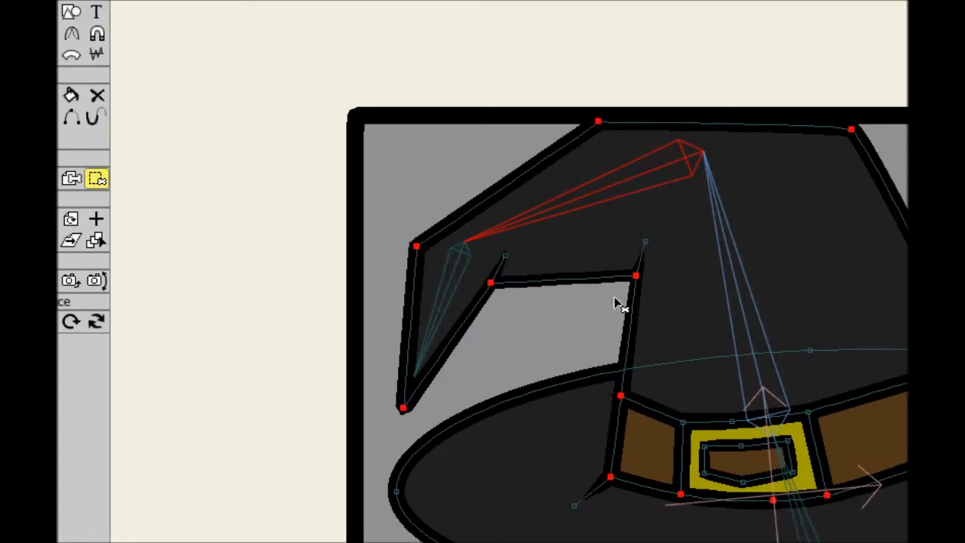
{"action": "left_click_drag", "start_coordinate": [608, 306], "coordinate": [674, 224]}
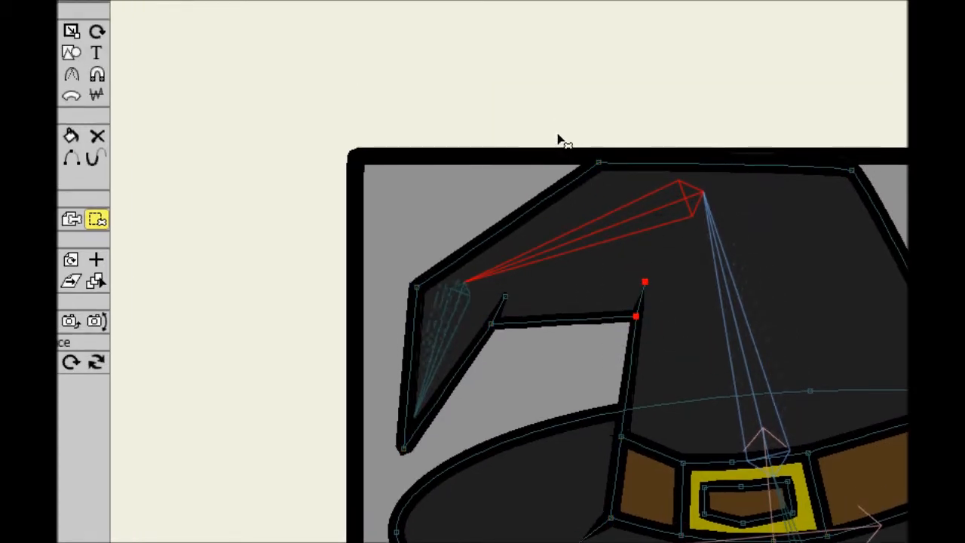
{"action": "left_click_drag", "start_coordinate": [558, 136], "coordinate": [698, 194]}
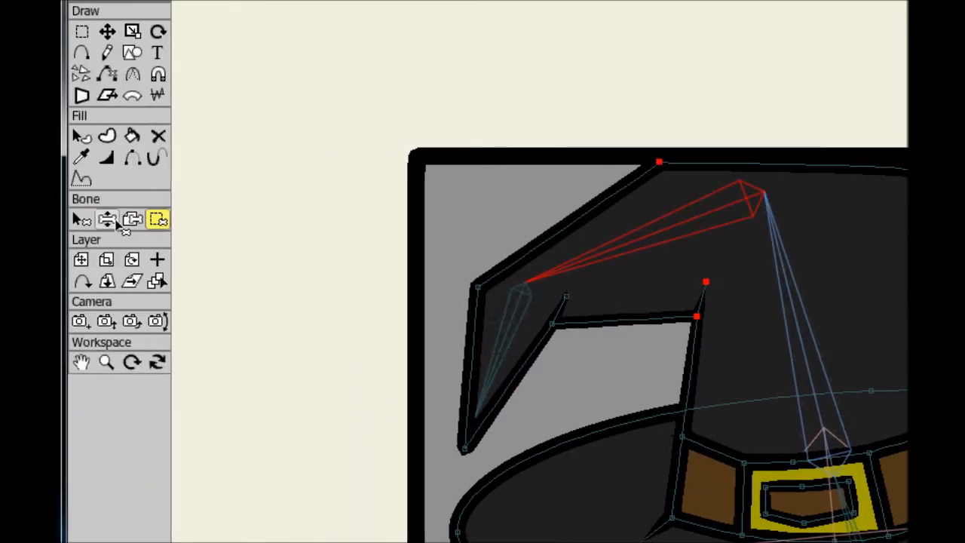
Swing the hat's base, middle and tip bones to check how the outline bends around the inner creases
{"action": "left_click", "coordinate": [107, 220]}
{"action": "left_click_drag", "start_coordinate": [535, 237], "coordinate": [574, 0]}
{"action": "left_click_drag", "start_coordinate": [656, 123], "coordinate": [503, 542]}
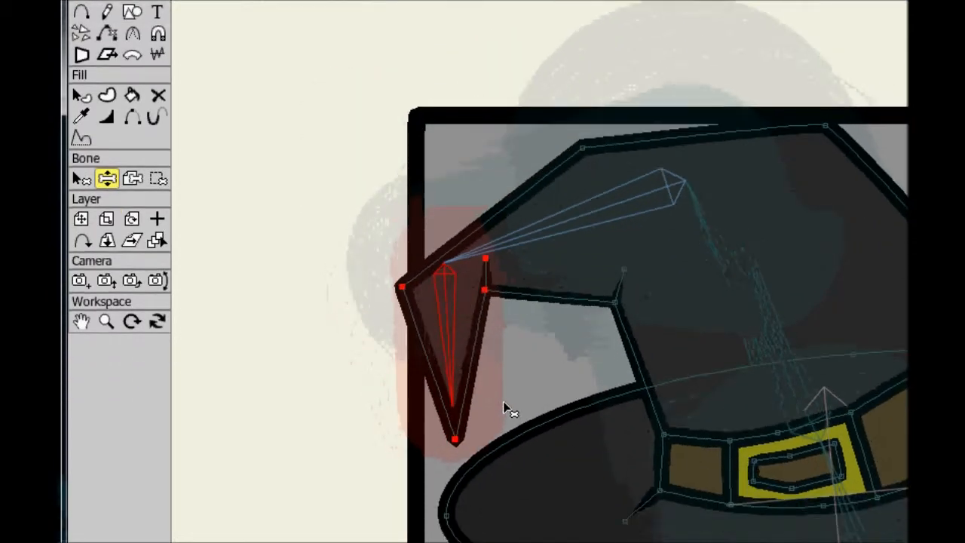
{"action": "left_click_drag", "start_coordinate": [505, 408], "coordinate": [587, 92]}
{"action": "scroll", "coordinate": [627, 297], "scroll_direction": "up", "scroll_amount": 2}
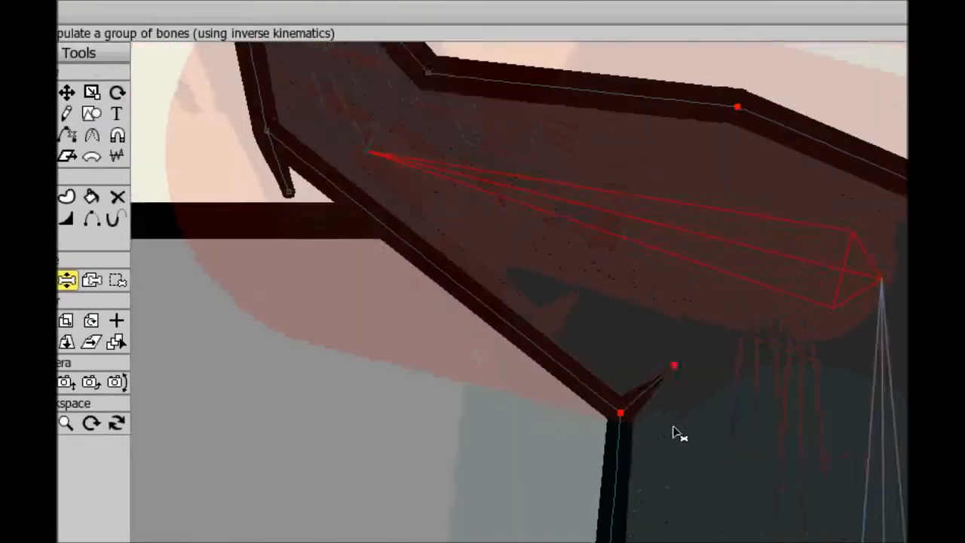
{"action": "scroll", "coordinate": [636, 309], "scroll_direction": "up", "scroll_amount": 1}
{"action": "left_click_drag", "start_coordinate": [636, 309], "coordinate": [492, 323]}
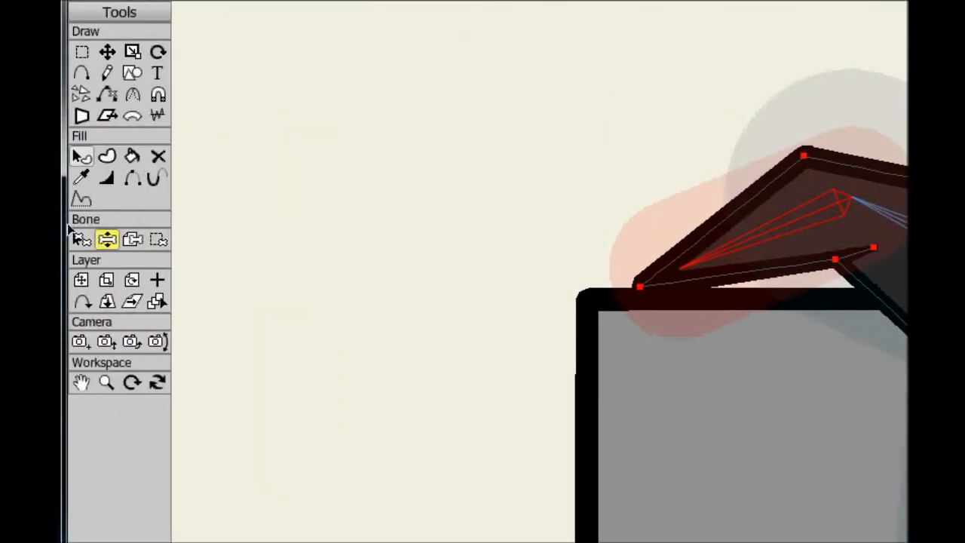
Rebind the inner end of the crease near the hat's tip to the middle hat bone
{"action": "left_click", "coordinate": [77, 237]}
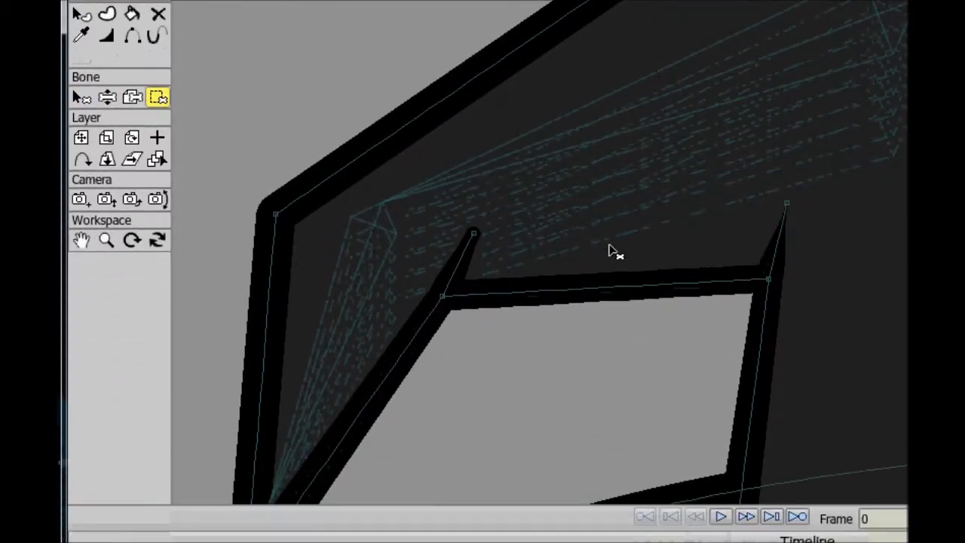
{"action": "left_click", "coordinate": [564, 303]}
{"action": "left_click_drag", "start_coordinate": [439, 254], "coordinate": [512, 199]}
{"action": "scroll", "coordinate": [696, 203], "scroll_direction": "down", "scroll_amount": 2}
{"action": "left_click", "coordinate": [61, 97]}
{"action": "left_click", "coordinate": [656, 157]}
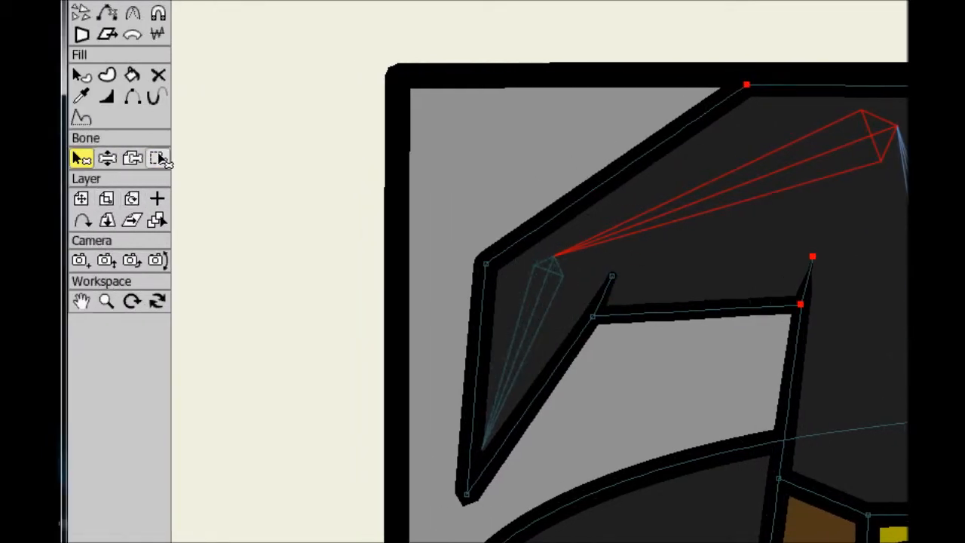
{"action": "left_click", "coordinate": [160, 157]}
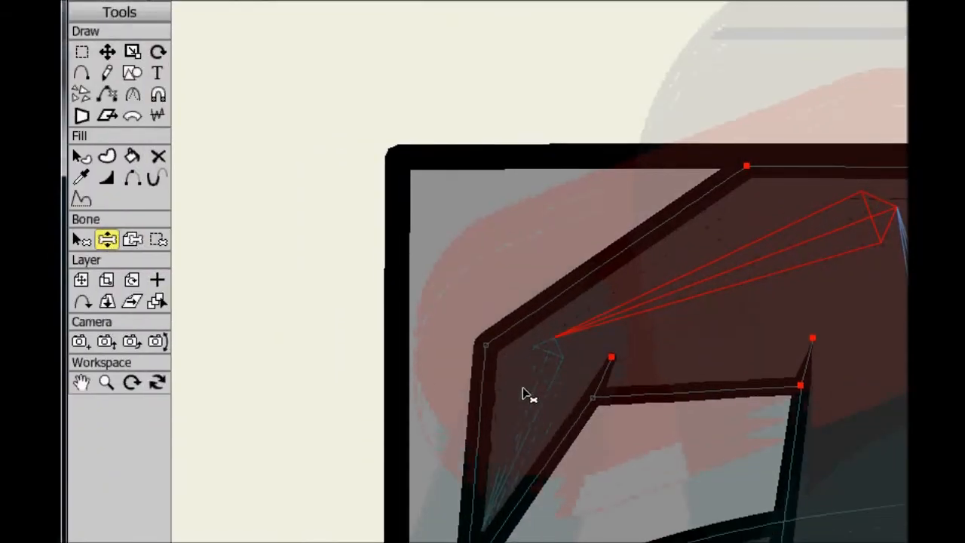
Rotate the hat's middle and base bones to check the bend around the rebound crease
{"action": "left_click_drag", "start_coordinate": [432, 176], "coordinate": [686, 185]}
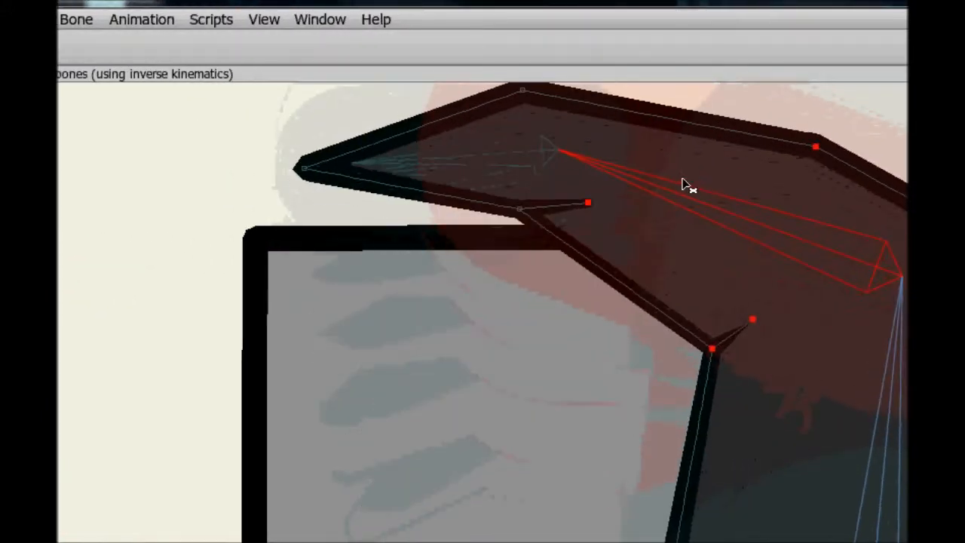
{"action": "scroll", "coordinate": [725, 341], "scroll_direction": "down", "scroll_amount": 6}
{"action": "left_click_drag", "start_coordinate": [743, 433], "coordinate": [761, 356]}
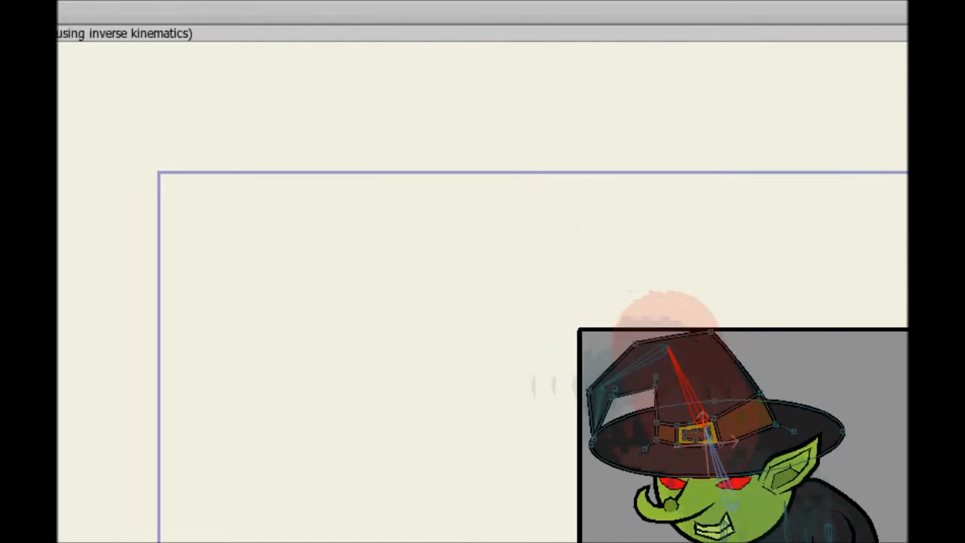
{"action": "left_click", "coordinate": [79, 279]}
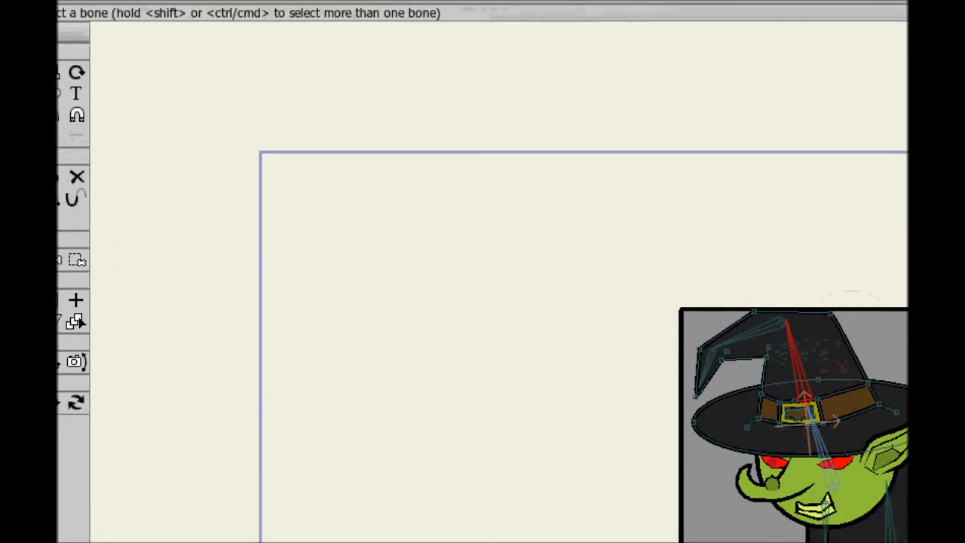
{"action": "scroll", "coordinate": [623, 349], "scroll_direction": "down", "scroll_amount": 5}
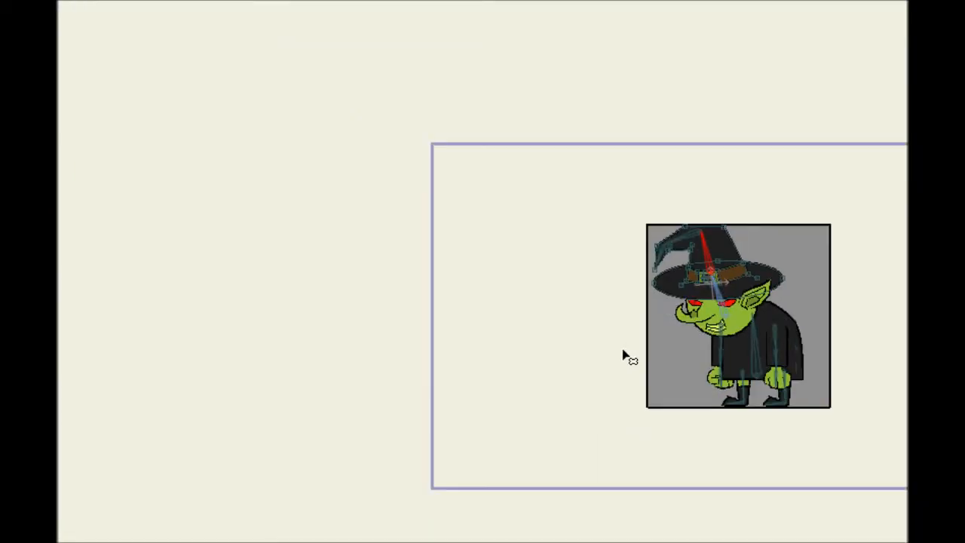
{"action": "scroll", "coordinate": [641, 245], "scroll_direction": "up", "scroll_amount": 5}
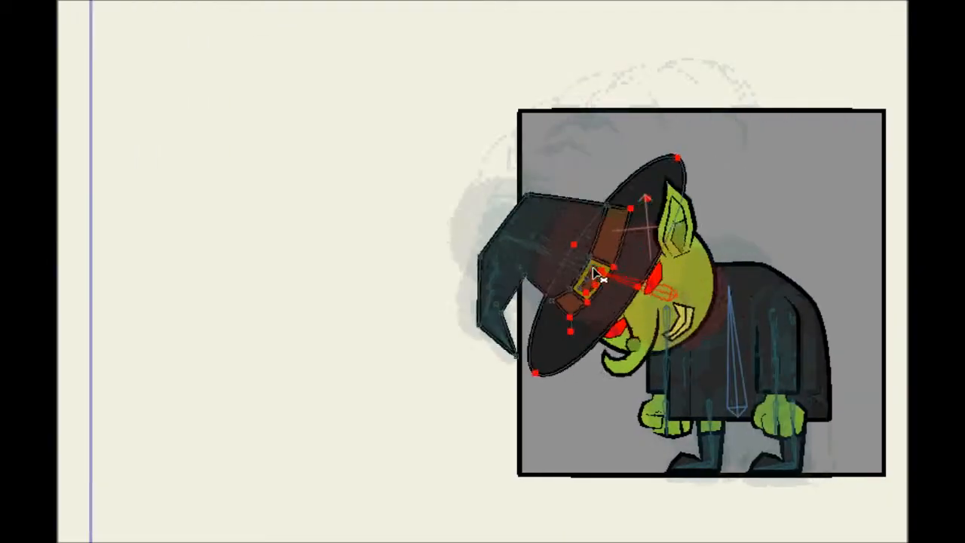
Test the full rig by tilting the head and moving the arm, leg and foot bones into a running pose
{"action": "left_click_drag", "start_coordinate": [592, 267], "coordinate": [656, 208]}
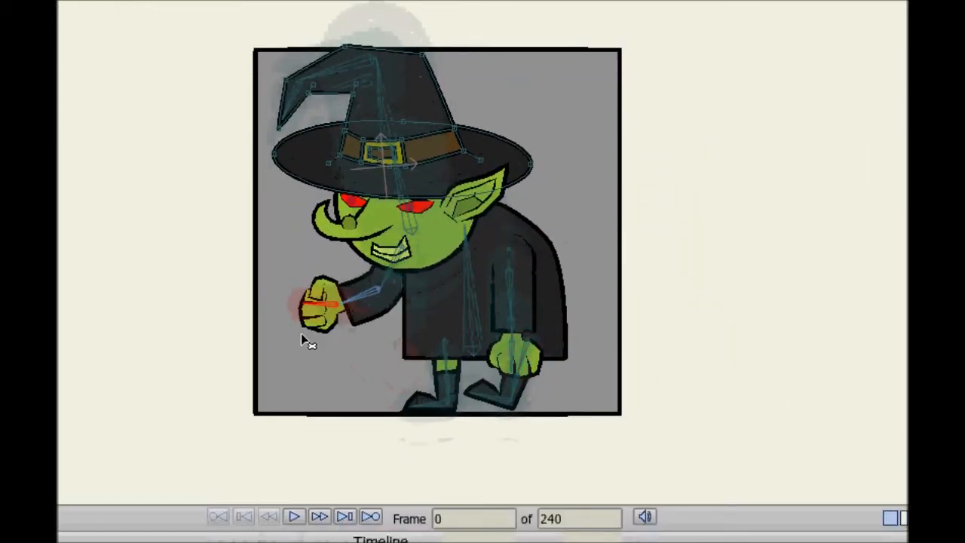
{"action": "left_click_drag", "start_coordinate": [300, 334], "coordinate": [302, 313]}
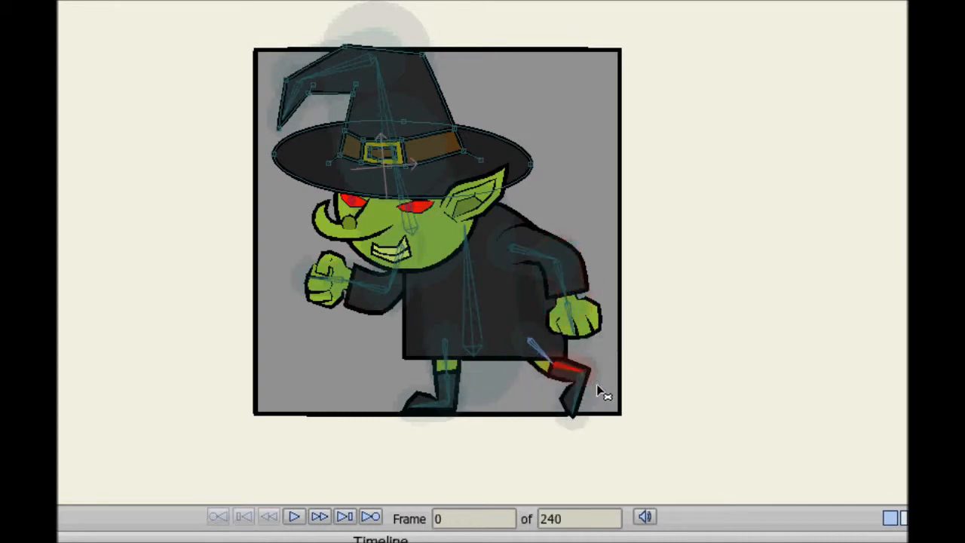
{"action": "left_click_drag", "start_coordinate": [420, 415], "coordinate": [362, 405]}
{"action": "left_click_drag", "start_coordinate": [383, 340], "coordinate": [425, 370]}
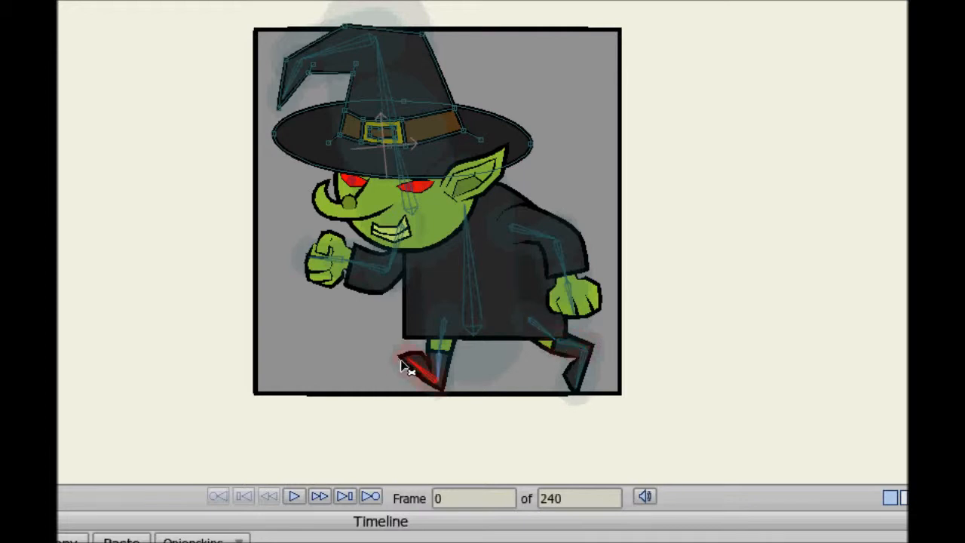
{"action": "left_click_drag", "start_coordinate": [401, 361], "coordinate": [395, 368]}
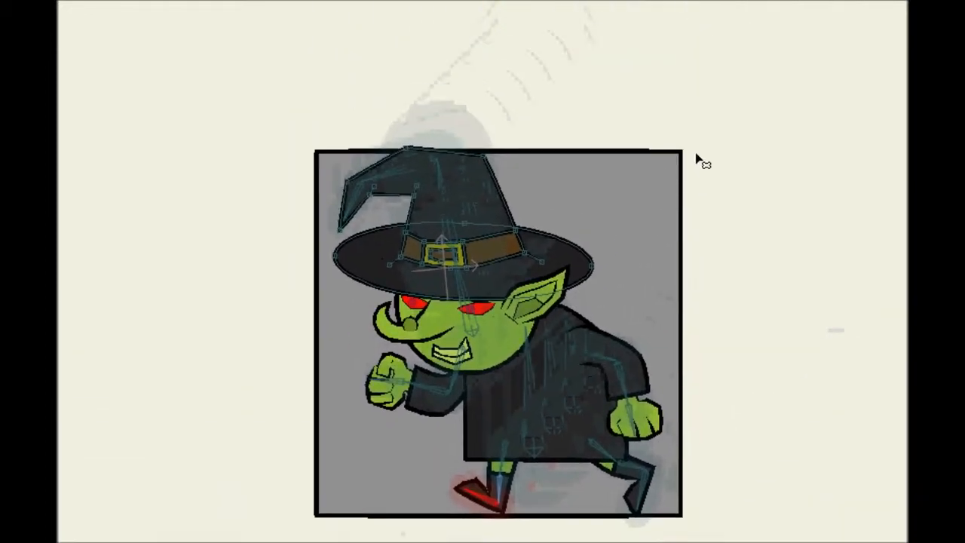
Test larger motions by stretching out both arms and moving the legs, torso, head and hat bones, ending the test in the rest pose
{"action": "scroll", "coordinate": [556, 304], "scroll_direction": "down", "scroll_amount": 5}
{"action": "scroll", "coordinate": [452, 300], "scroll_direction": "up", "scroll_amount": 6}
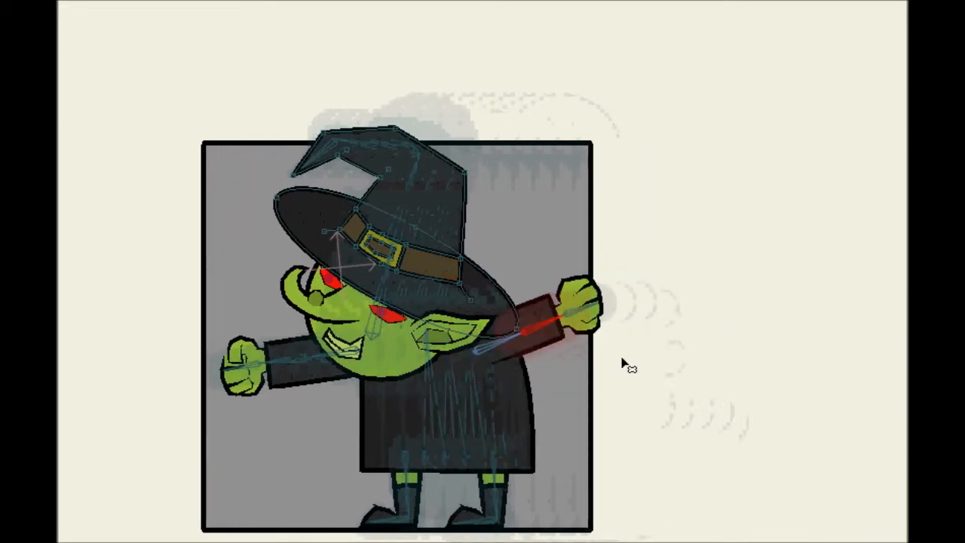
{"action": "left_click_drag", "start_coordinate": [492, 460], "coordinate": [659, 384]}
{"action": "left_click_drag", "start_coordinate": [433, 400], "coordinate": [510, 365]}
{"action": "left_click_drag", "start_coordinate": [470, 261], "coordinate": [457, 261]}
{"action": "left_click_drag", "start_coordinate": [416, 396], "coordinate": [557, 412]}
{"action": "left_click_drag", "start_coordinate": [362, 387], "coordinate": [351, 377]}
{"action": "left_click_drag", "start_coordinate": [381, 273], "coordinate": [393, 269]}
{"action": "left_click_drag", "start_coordinate": [394, 229], "coordinate": [399, 229]}
{"action": "left_click_drag", "start_coordinate": [412, 74], "coordinate": [392, 0]}
{"action": "left_click", "coordinate": [381, 144]}
{"action": "left_click_drag", "start_coordinate": [386, 368], "coordinate": [359, 305]}
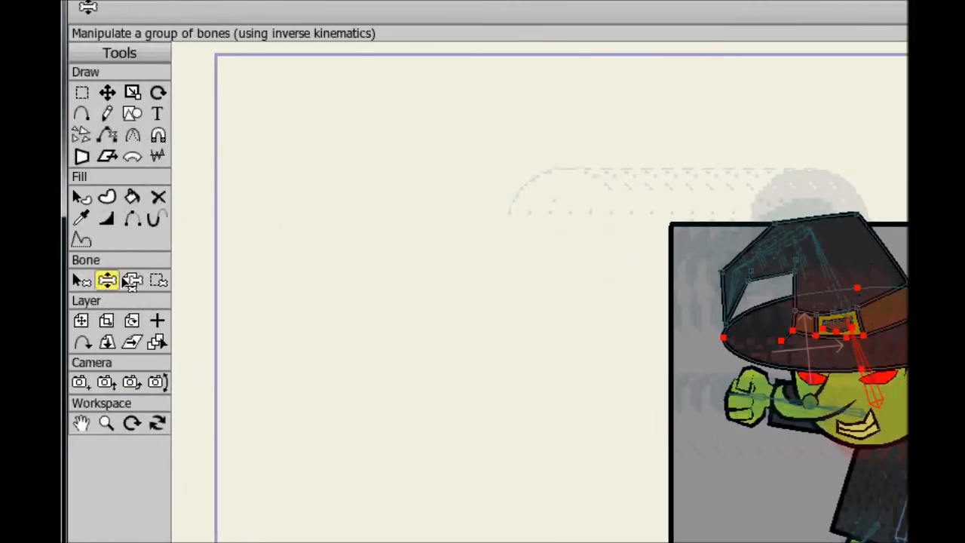
{"action": "left_click", "coordinate": [158, 280]}
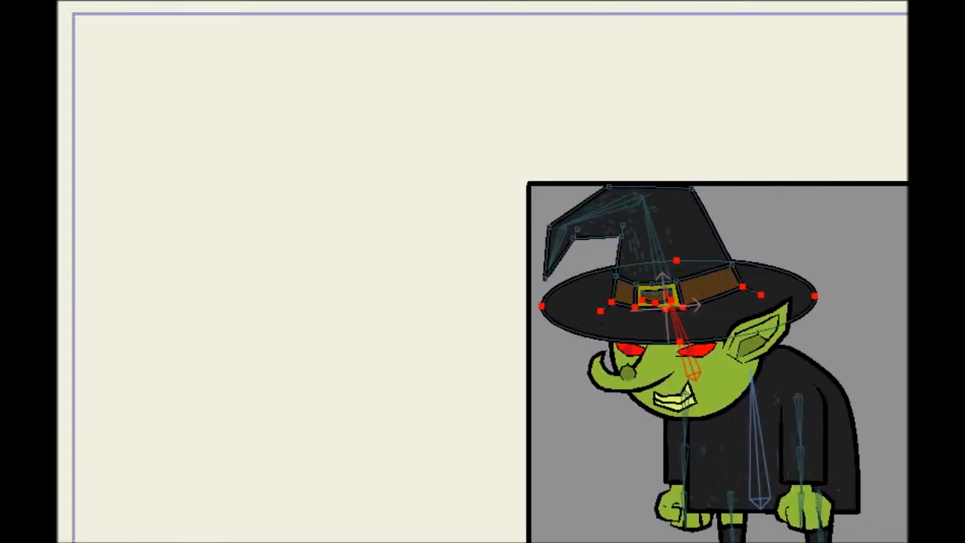
{"action": "left_click", "coordinate": [132, 241]}
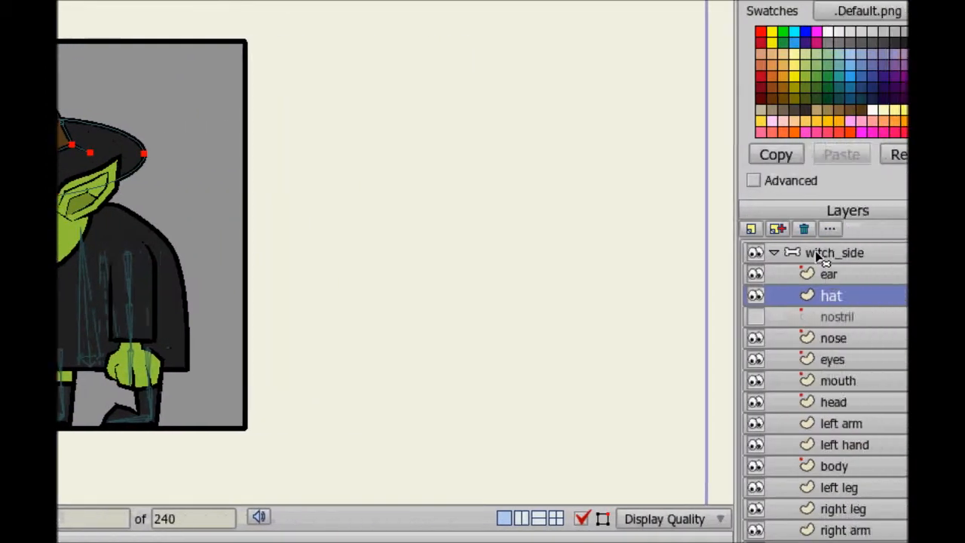
Inspect the bone binding mode in the witch_side layer's settings
{"action": "double_click", "coordinate": [829, 254]}
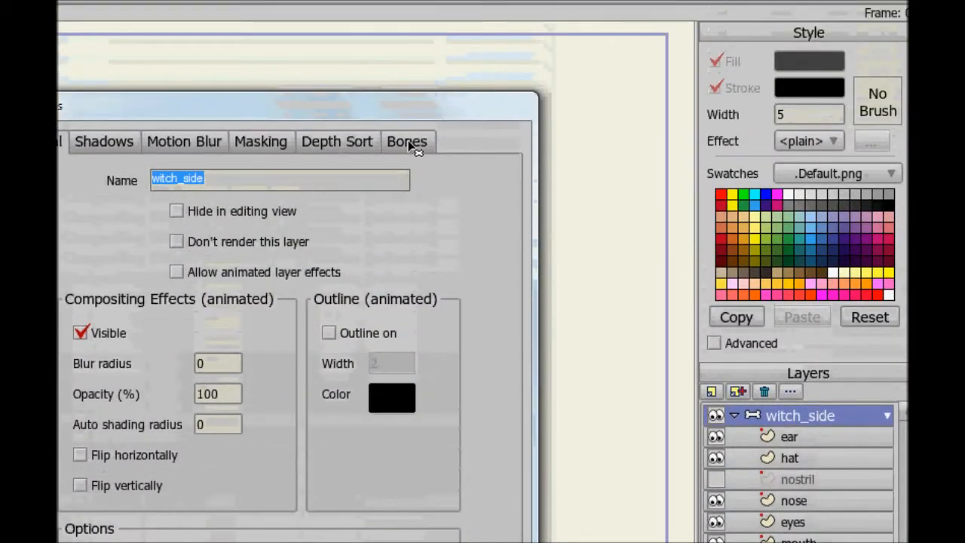
{"action": "left_click", "coordinate": [411, 42]}
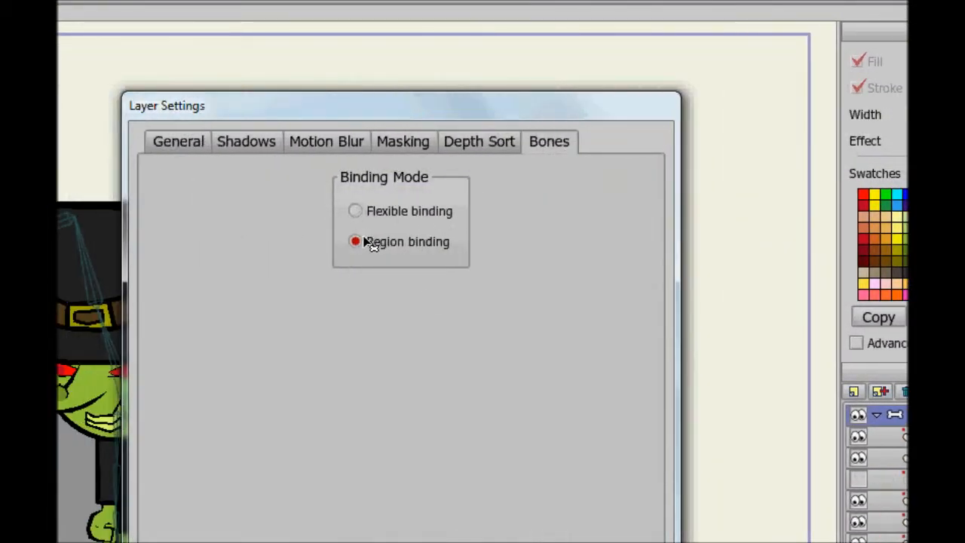
{"action": "left_click", "coordinate": [620, 403]}
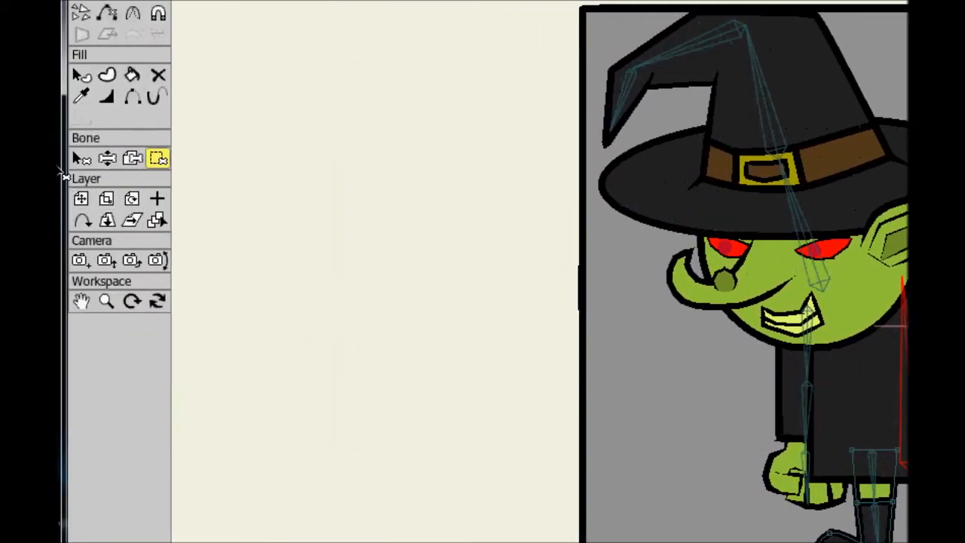
Manipulate the body, arm, leg, head and hat bones from the bone layer for a final check of the whole rig
{"action": "left_click", "coordinate": [75, 157]}
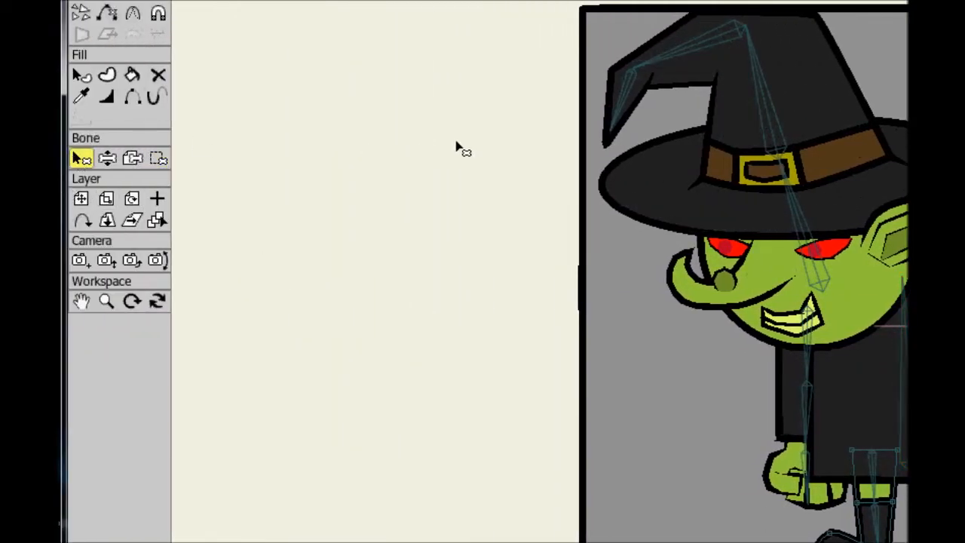
{"action": "left_click", "coordinate": [607, 252]}
{"action": "scroll", "coordinate": [607, 252], "scroll_direction": "down", "scroll_amount": 6}
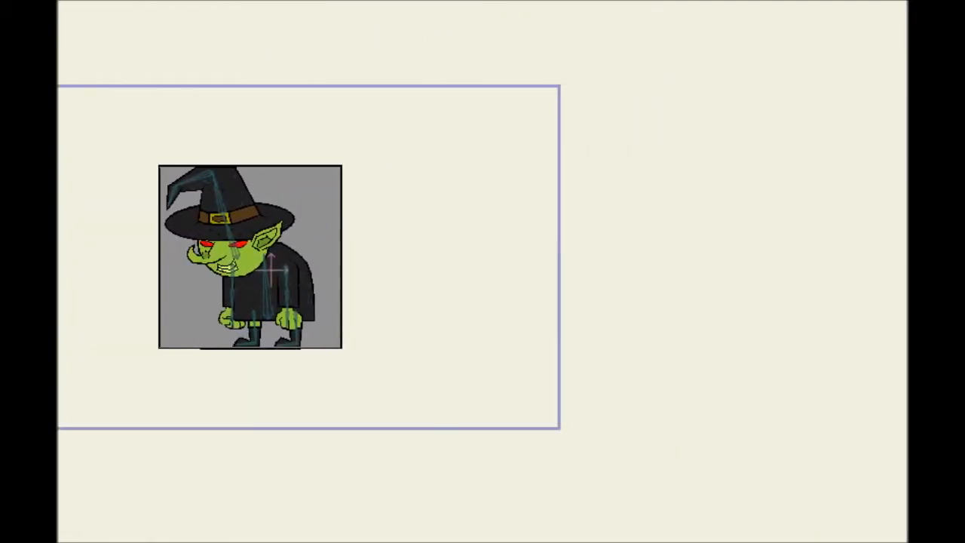
{"action": "left_click", "coordinate": [113, 134]}
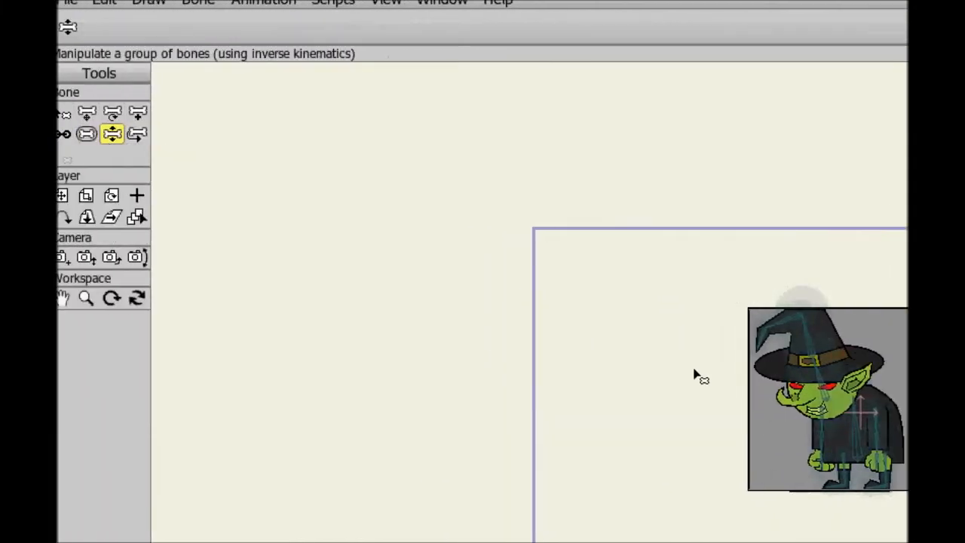
{"action": "left_click_drag", "start_coordinate": [312, 217], "coordinate": [248, 235]}
{"action": "left_click_drag", "start_coordinate": [614, 341], "coordinate": [623, 287]}
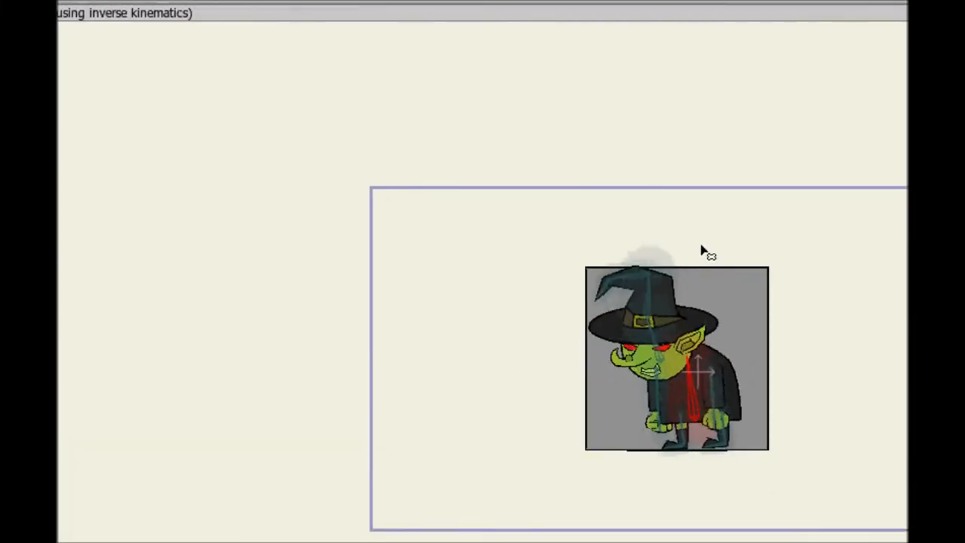
{"action": "left_click_drag", "start_coordinate": [429, 458], "coordinate": [457, 430]}
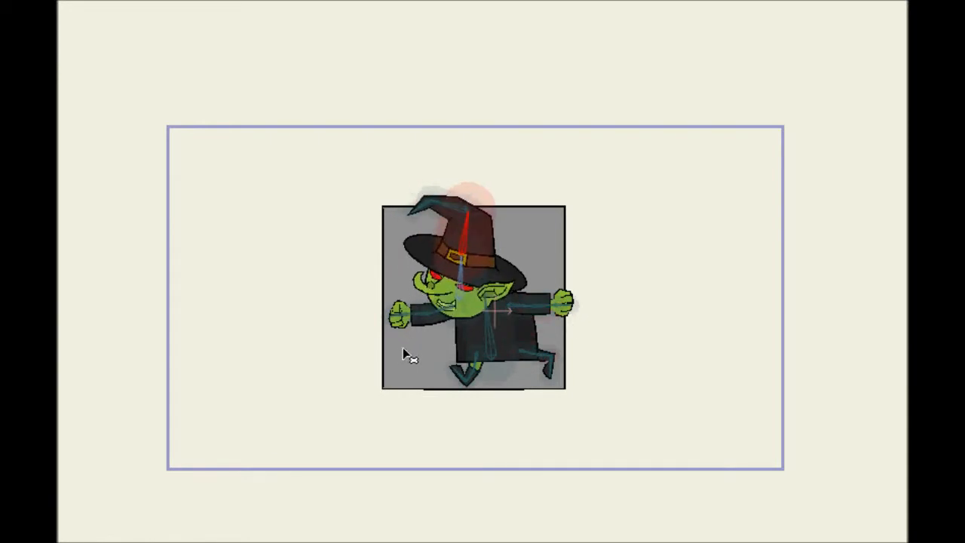
Return to the bone selection tool and save the witch project file
{"action": "left_click", "coordinate": [82, 154]}
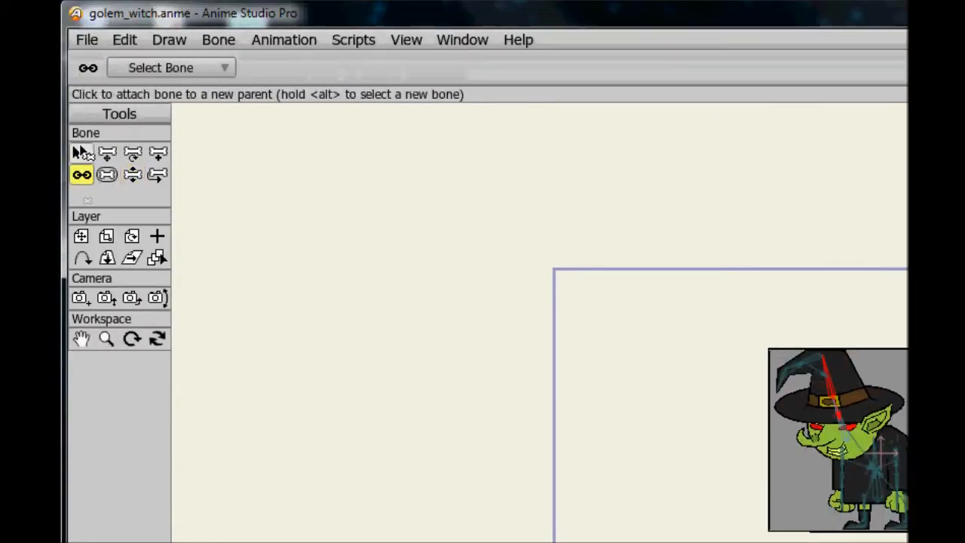
{"action": "left_click", "coordinate": [80, 153]}
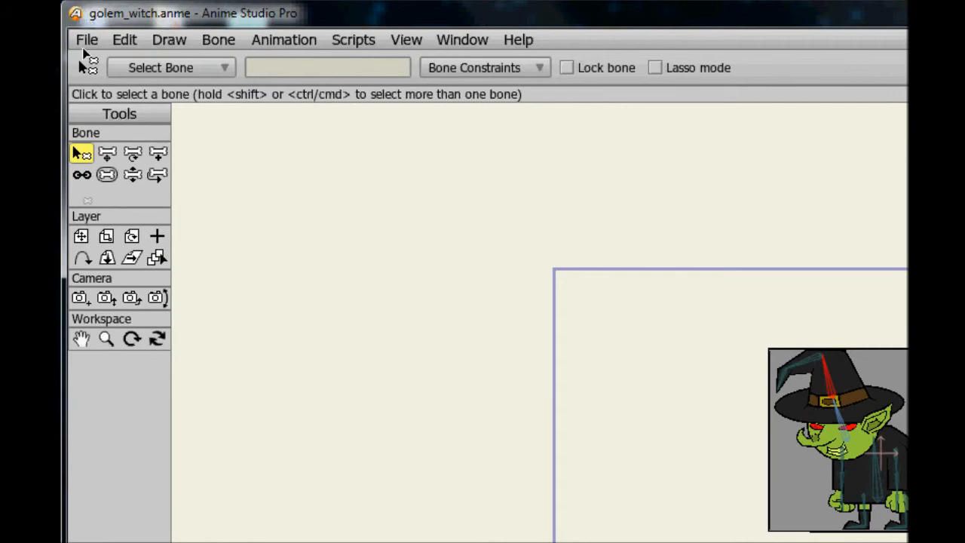
{"action": "left_click", "coordinate": [86, 39]}
{"action": "left_click", "coordinate": [106, 148]}
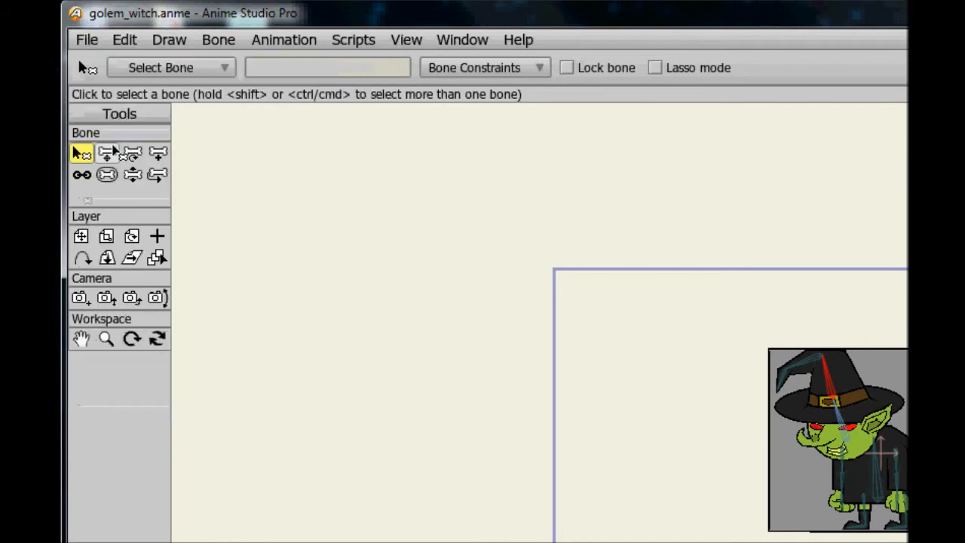